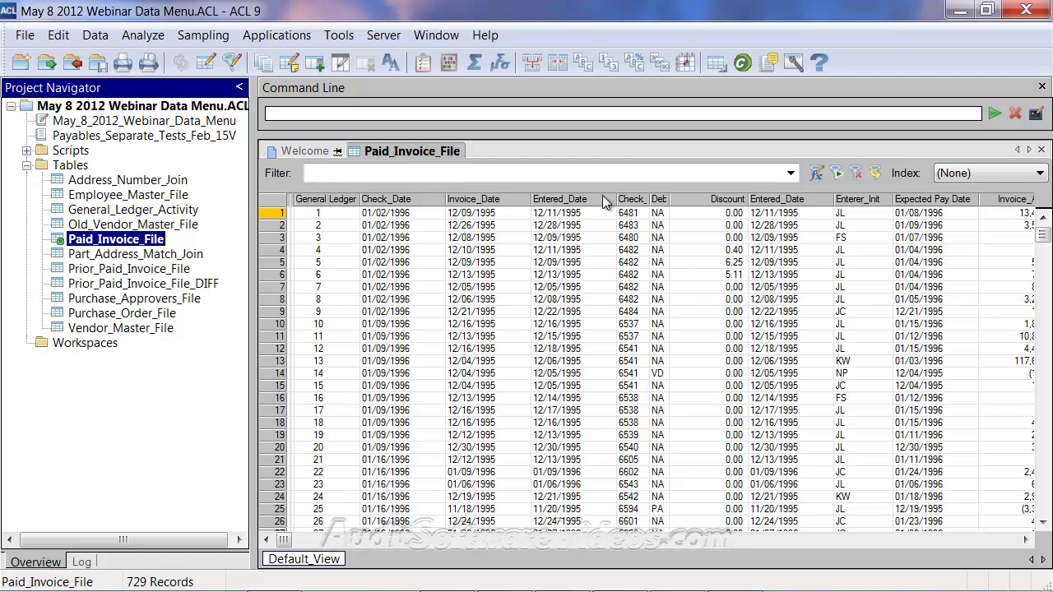
- Start extracting data from Paid_Invoice_File, set the extract to Fields, and open the field selection
{"action": "left_click", "coordinate": [94, 35]}
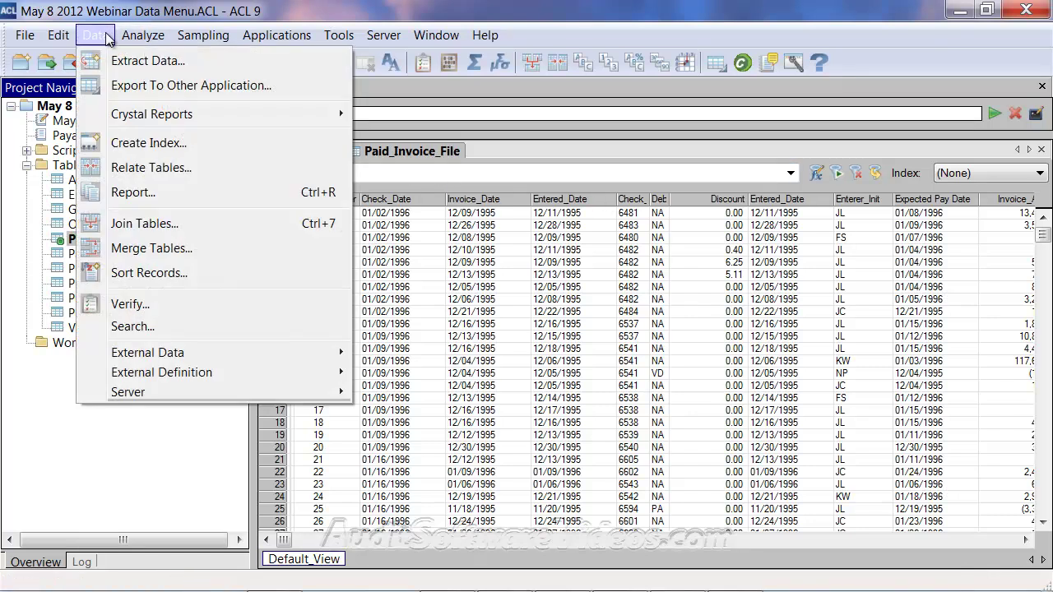
{"action": "left_click", "coordinate": [115, 61]}
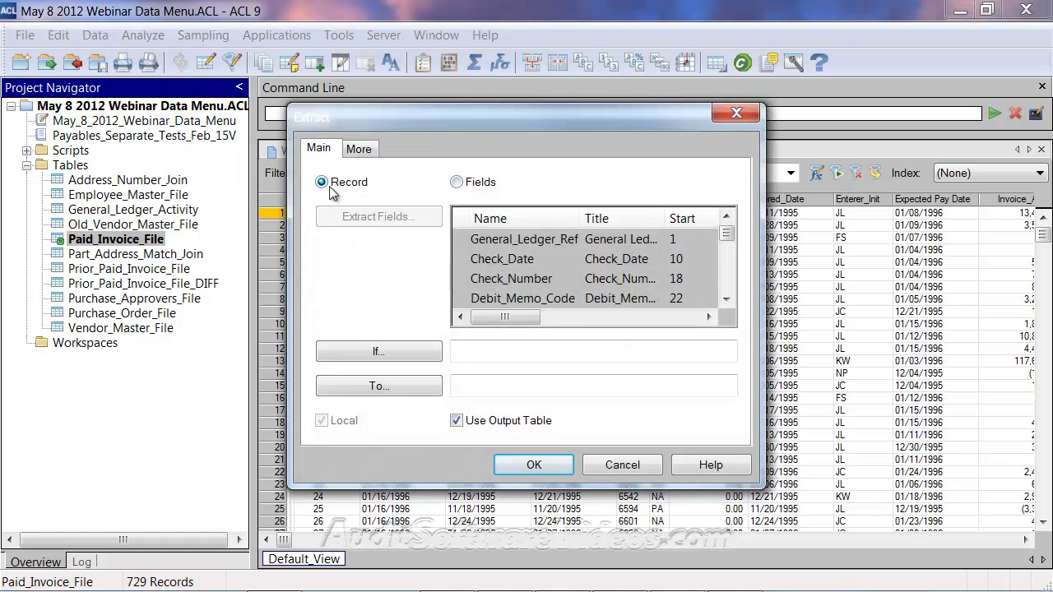
{"action": "left_click", "coordinate": [458, 182]}
{"action": "left_click", "coordinate": [400, 218]}
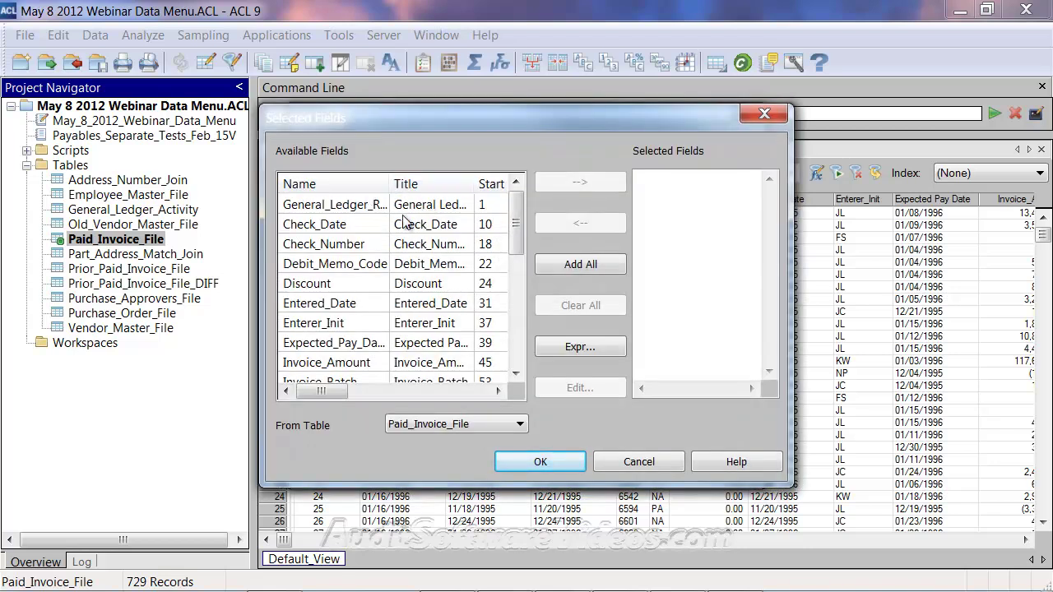
- Try to choose General_Ledger_Ref, Debit_Memo_Code and Entered_Date as the fields to extract
{"action": "left_click", "coordinate": [352, 211]}
{"action": "left_click", "coordinate": [352, 266], "text": "ctrl"}
{"action": "left_click", "coordinate": [344, 301], "text": "ctrl"}
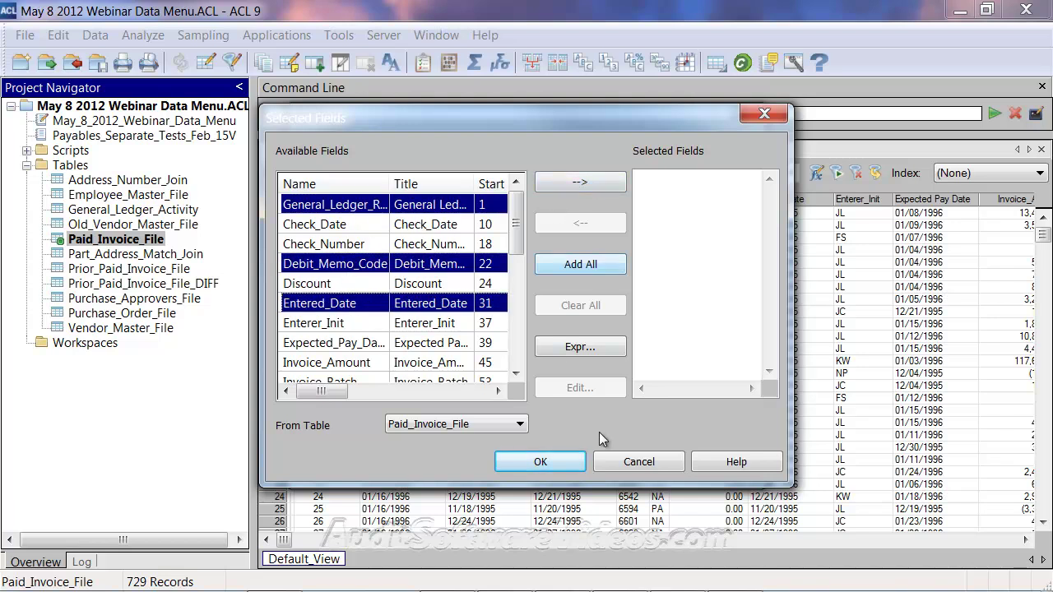
{"action": "left_click", "coordinate": [553, 461]}
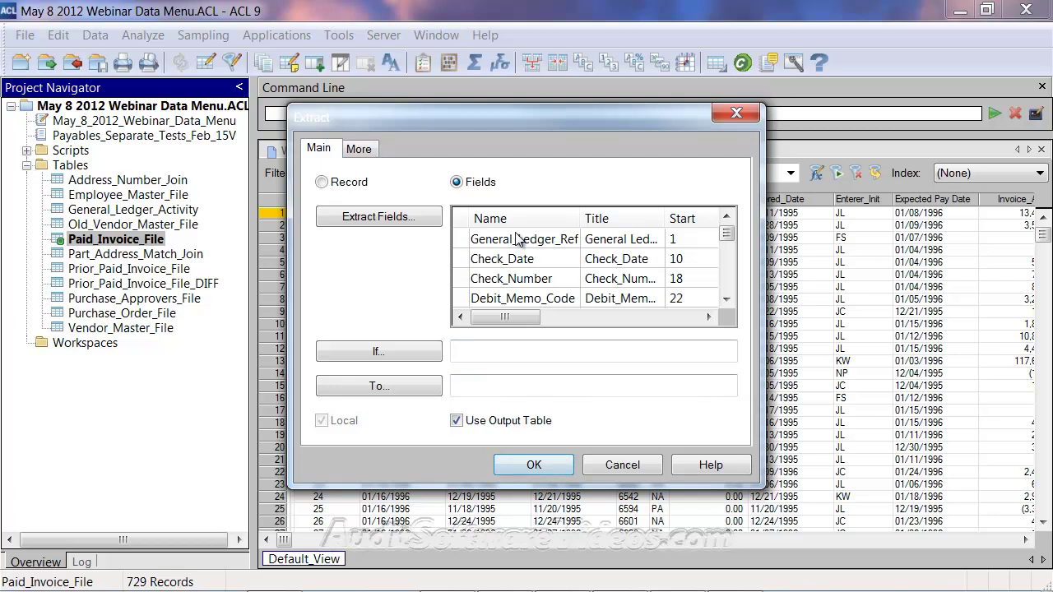
- Add General_Ledger_Ref, Check_Number, Discount and Entered_Date to the fields selected for extraction
{"action": "left_click", "coordinate": [412, 220]}
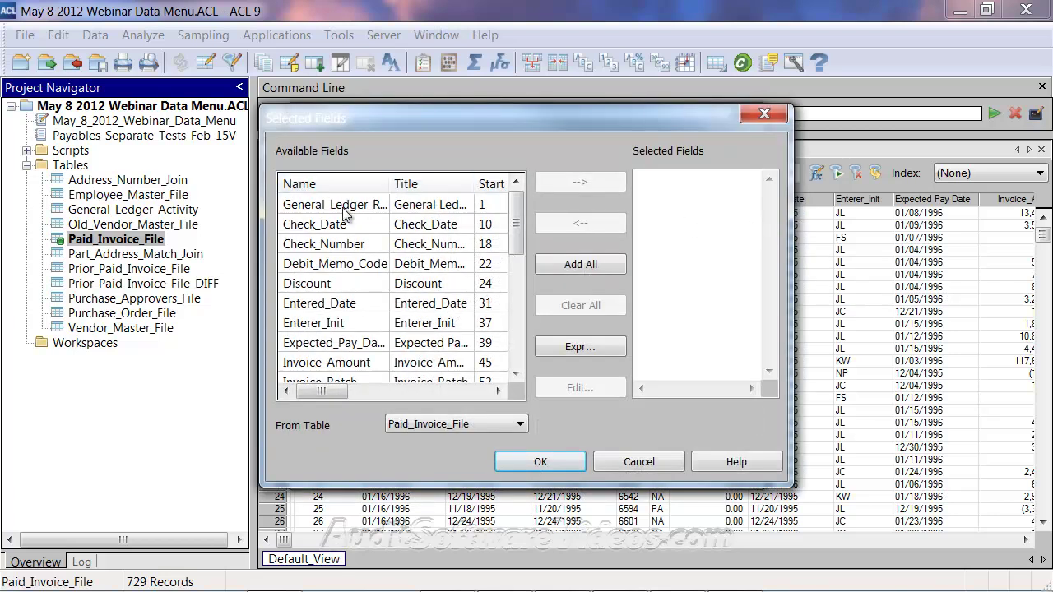
{"action": "left_click", "coordinate": [353, 207]}
{"action": "left_click", "coordinate": [345, 244], "text": "ctrl"}
{"action": "left_click", "coordinate": [339, 284], "text": "ctrl"}
{"action": "left_click", "coordinate": [341, 303], "text": "ctrl"}
{"action": "left_click", "coordinate": [580, 182]}
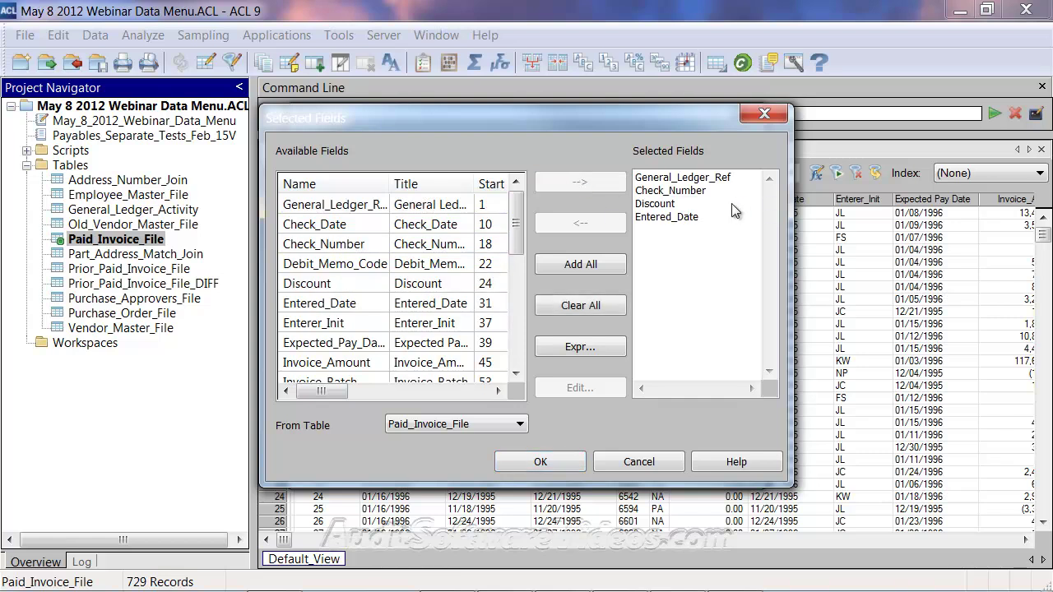
- Remove all four fields from the list of fields selected for extraction
{"action": "double_click", "coordinate": [690, 175]}
{"action": "double_click", "coordinate": [690, 175]}
{"action": "double_click", "coordinate": [690, 175]}
{"action": "double_click", "coordinate": [690, 176]}
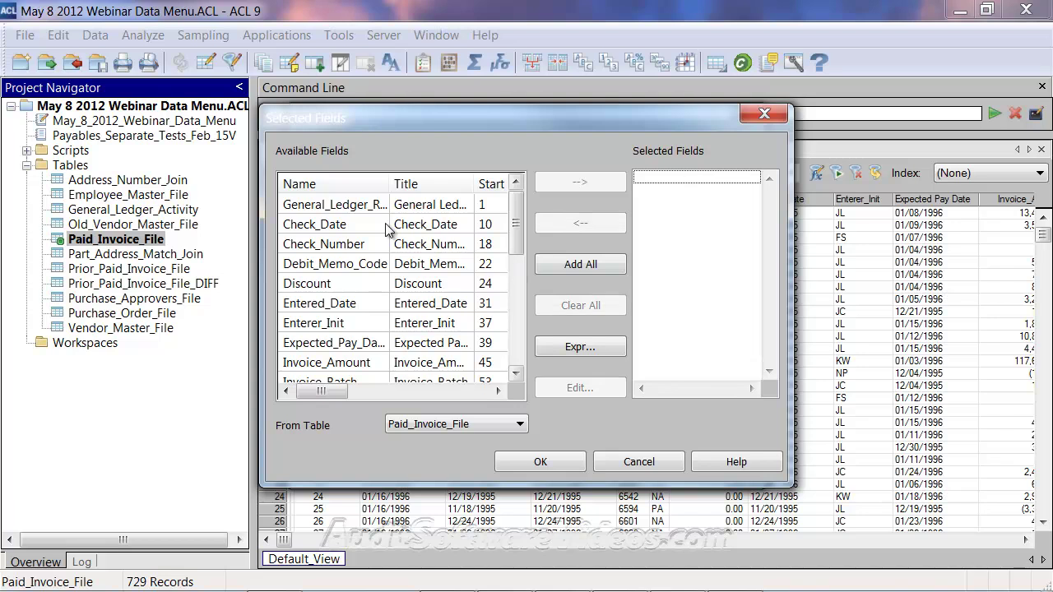
- Choose Entered_Date, Invoice_Date and Check_Date, in that order, as the fields to extract
{"action": "double_click", "coordinate": [332, 303]}
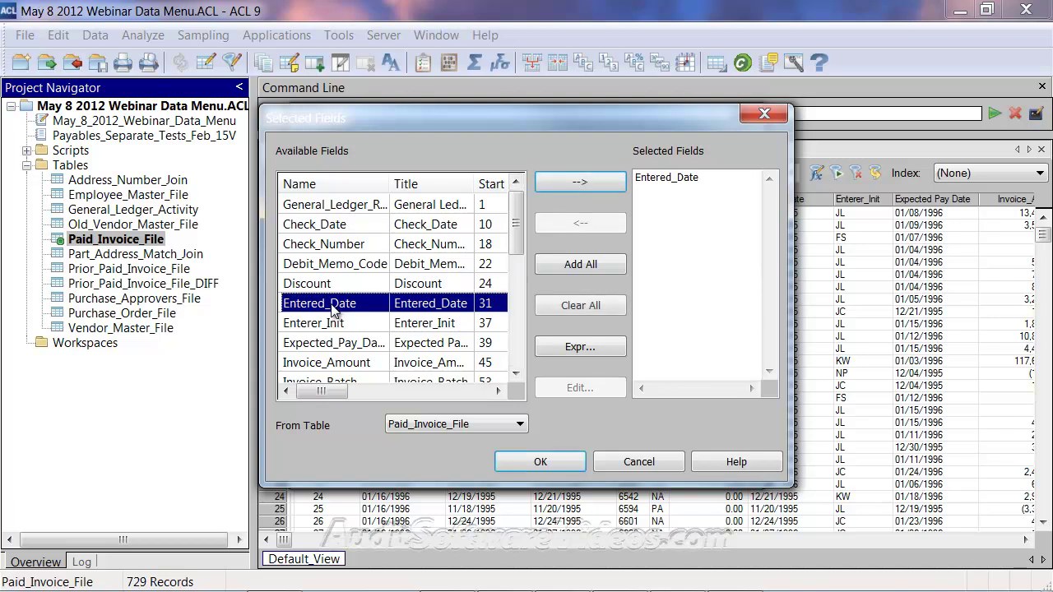
{"action": "left_click", "coordinate": [333, 226]}
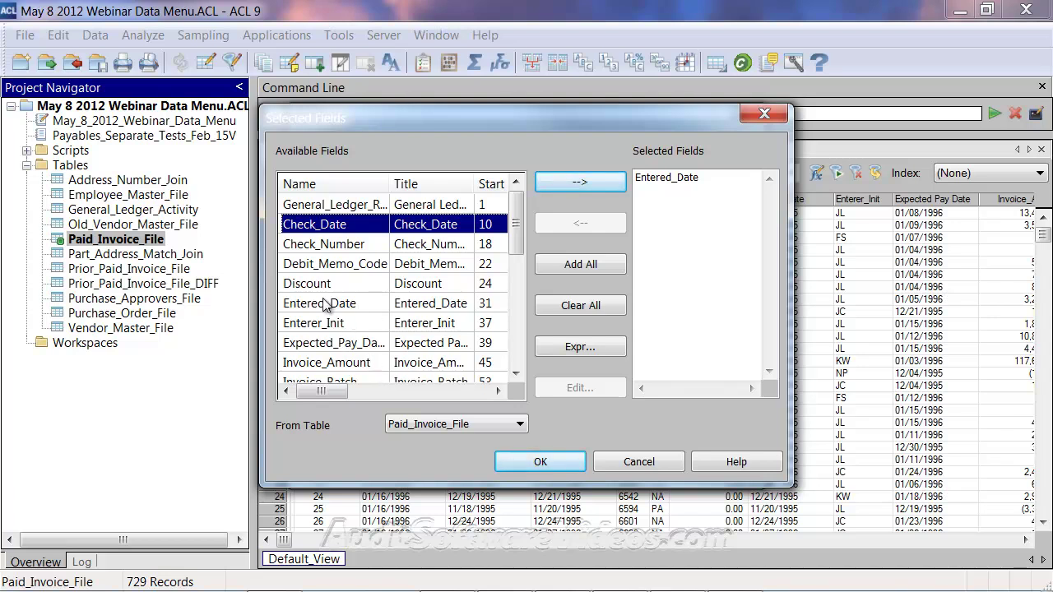
{"action": "scroll", "coordinate": [367, 329], "scroll_direction": "down", "scroll_amount": 1}
{"action": "left_click", "coordinate": [362, 324]}
{"action": "scroll", "coordinate": [362, 333], "scroll_direction": "down", "scroll_amount": 1}
{"action": "scroll", "coordinate": [367, 335], "scroll_direction": "down", "scroll_amount": 1}
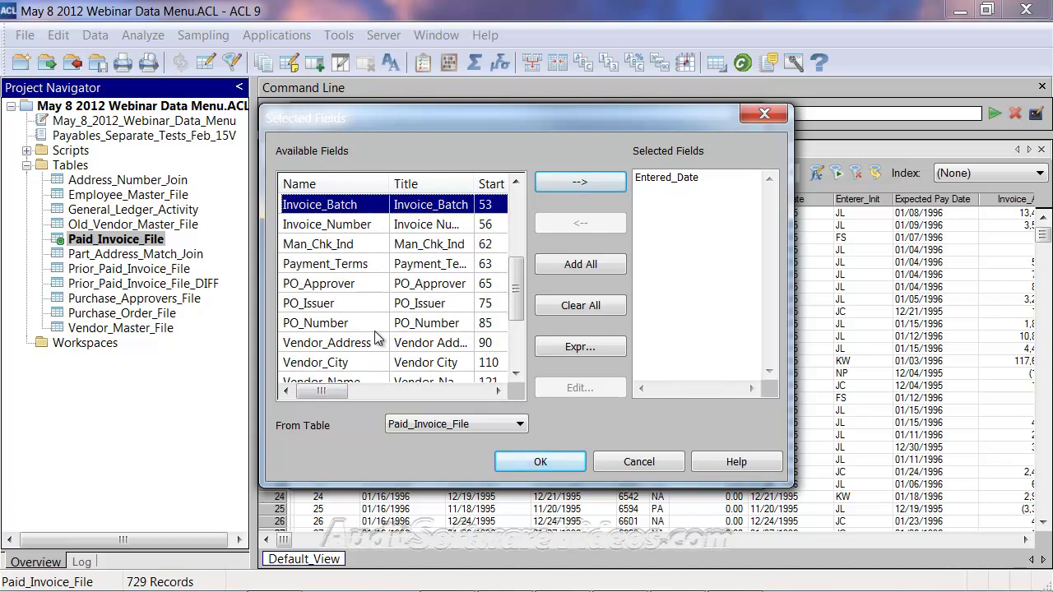
{"action": "scroll", "coordinate": [375, 333], "scroll_direction": "up", "scroll_amount": 3}
{"action": "scroll", "coordinate": [377, 331], "scroll_direction": "down", "scroll_amount": 1}
{"action": "scroll", "coordinate": [376, 331], "scroll_direction": "down", "scroll_amount": 4}
{"action": "double_click", "coordinate": [365, 347]}
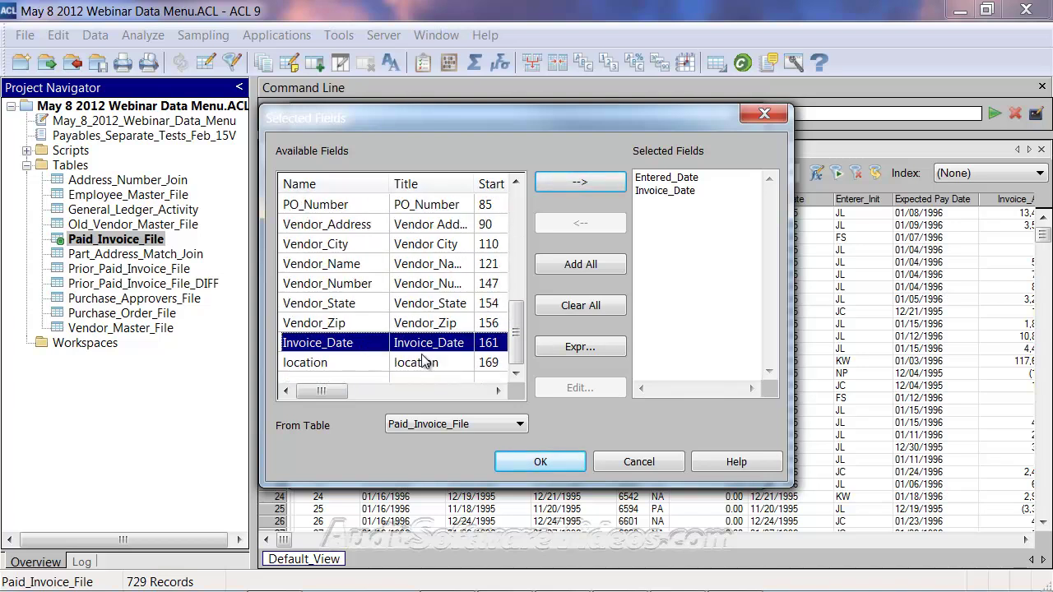
{"action": "scroll", "coordinate": [463, 309], "scroll_direction": "up", "scroll_amount": 5}
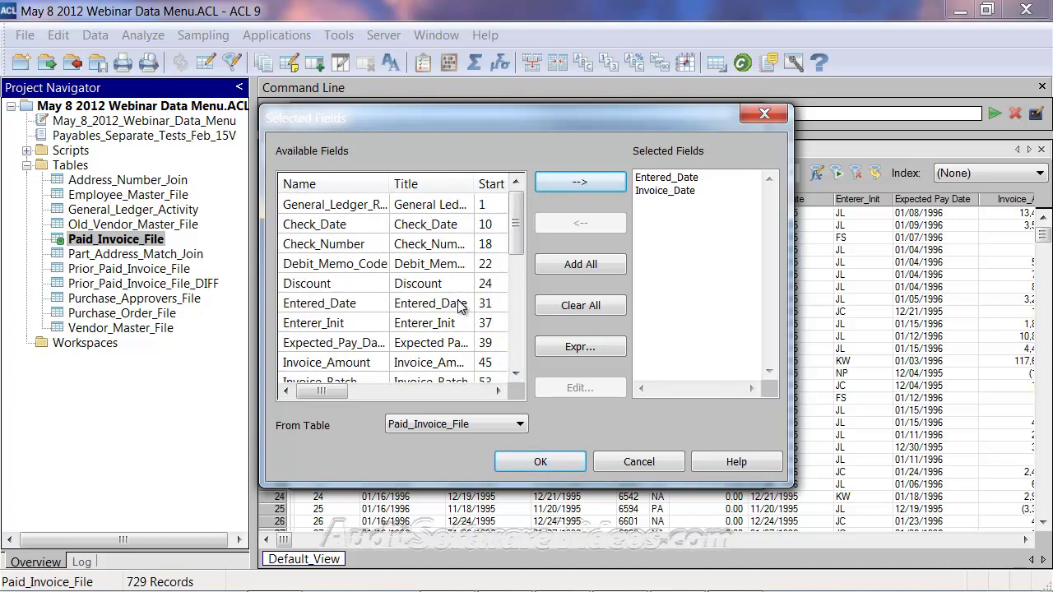
{"action": "double_click", "coordinate": [348, 227]}
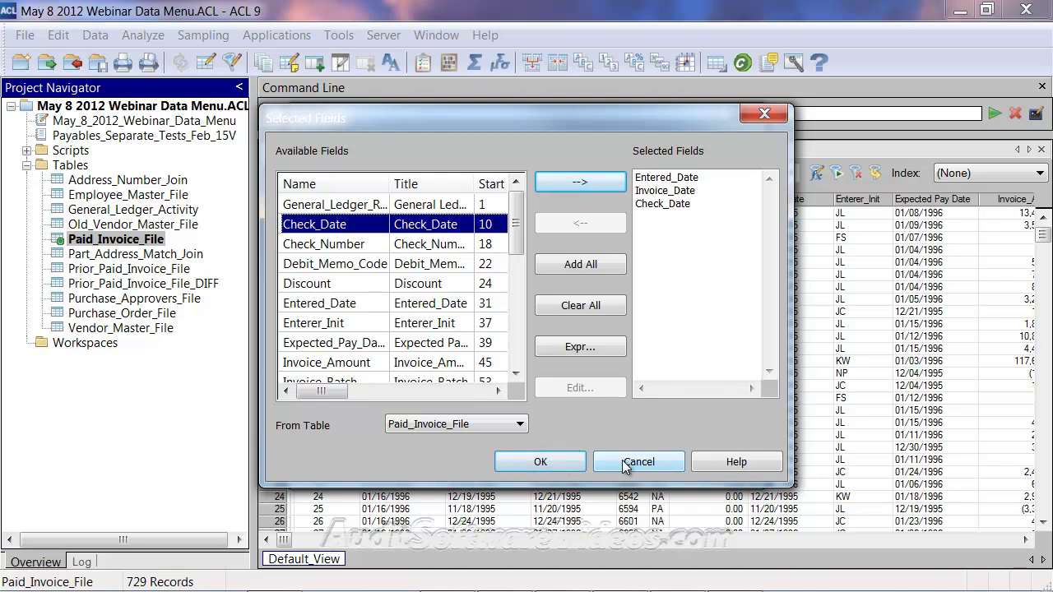
{"action": "left_click", "coordinate": [567, 463]}
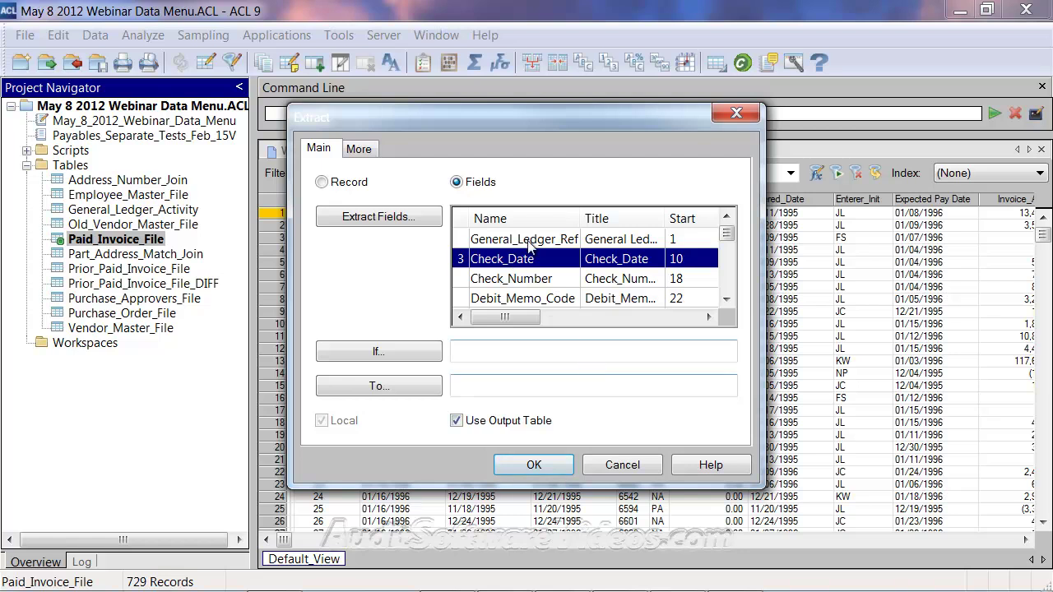
- Compare the Record and Fields extract modes and review the fields available in Paid_Invoice_File
{"action": "left_click", "coordinate": [322, 182]}
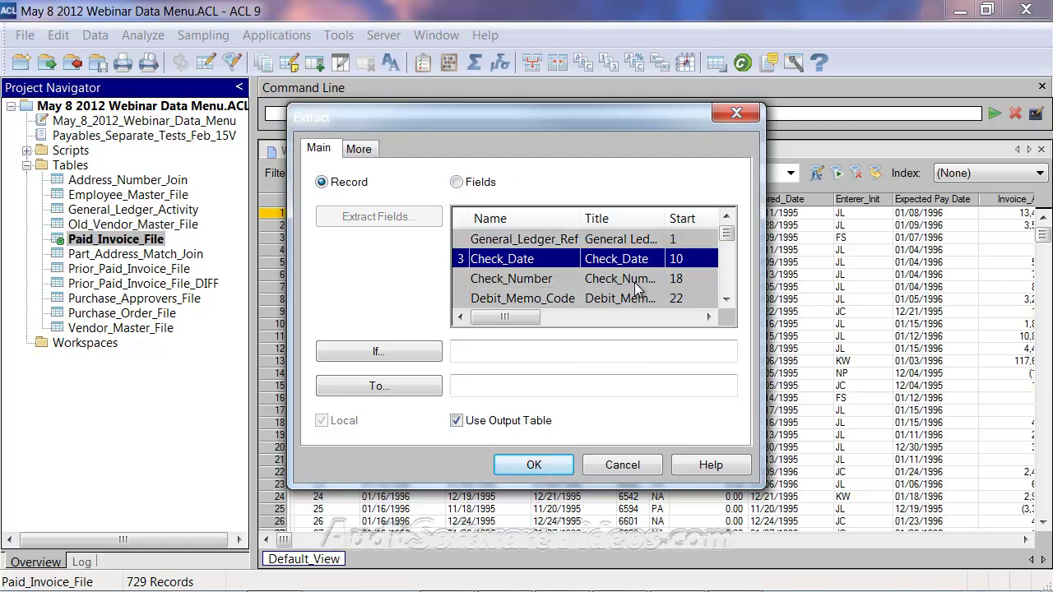
{"action": "left_click", "coordinate": [458, 183]}
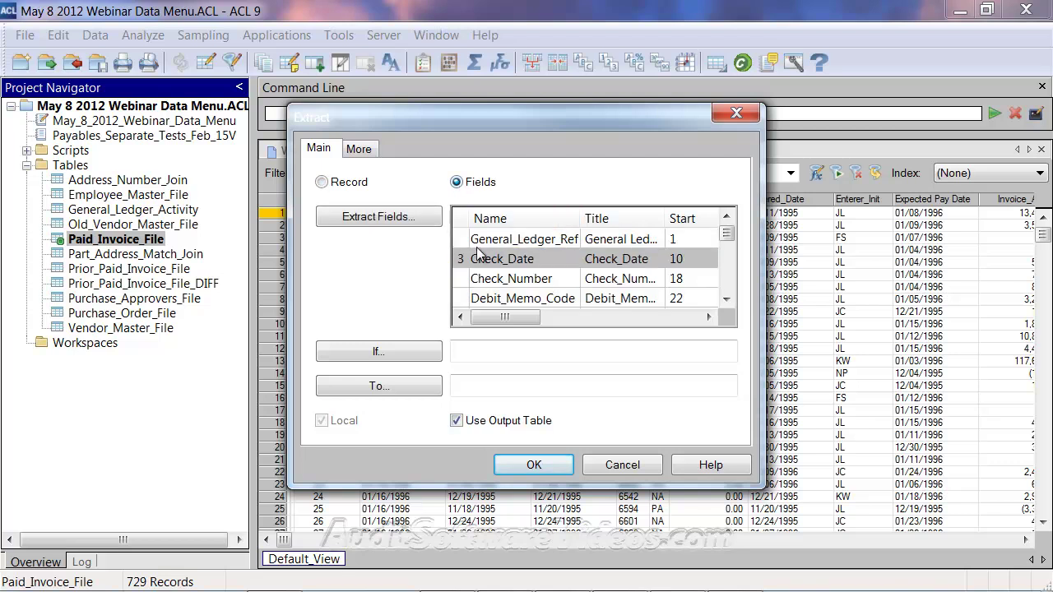
{"action": "left_click", "coordinate": [400, 221]}
{"action": "left_click_drag", "start_coordinate": [517, 225], "coordinate": [517, 371]}
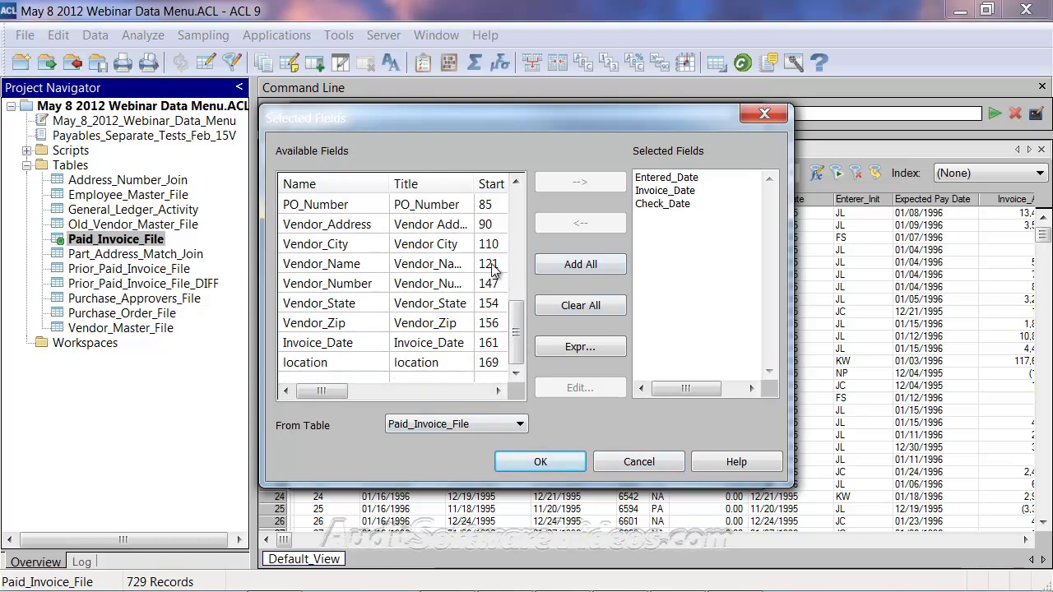
{"action": "left_click", "coordinate": [639, 462]}
- Set the extract to whole records and build the If condition Enterer_Init="JL"
{"action": "left_click", "coordinate": [322, 183]}
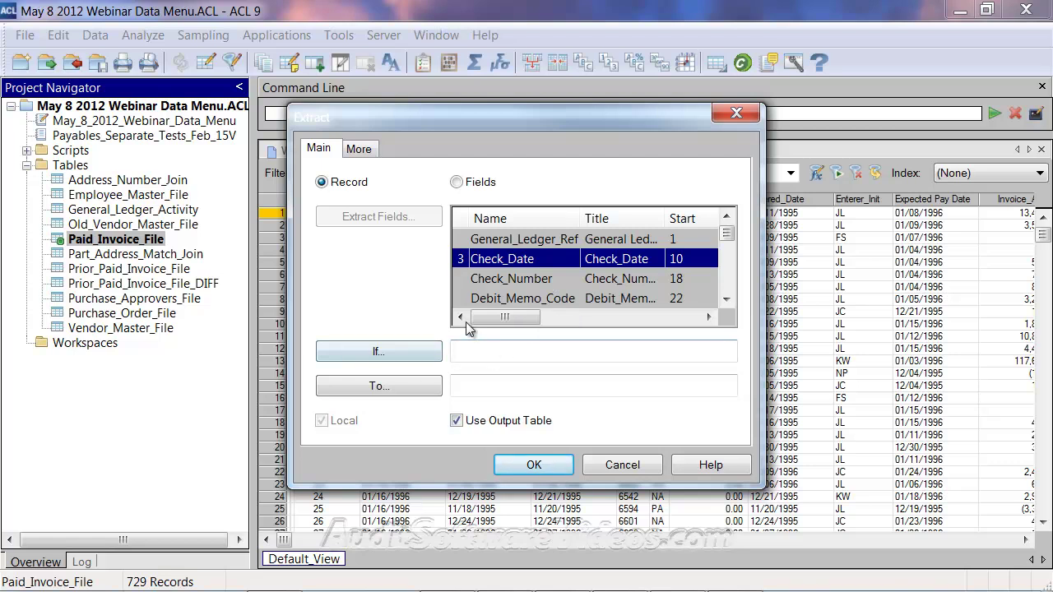
{"action": "left_click", "coordinate": [428, 354]}
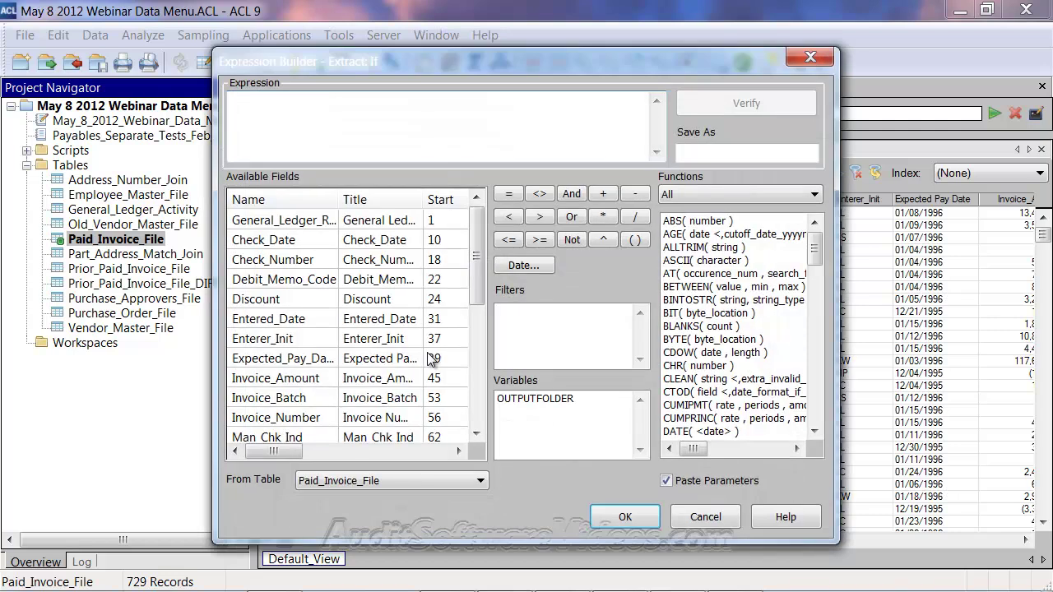
{"action": "left_click_drag", "start_coordinate": [681, 58], "coordinate": [630, 64]}
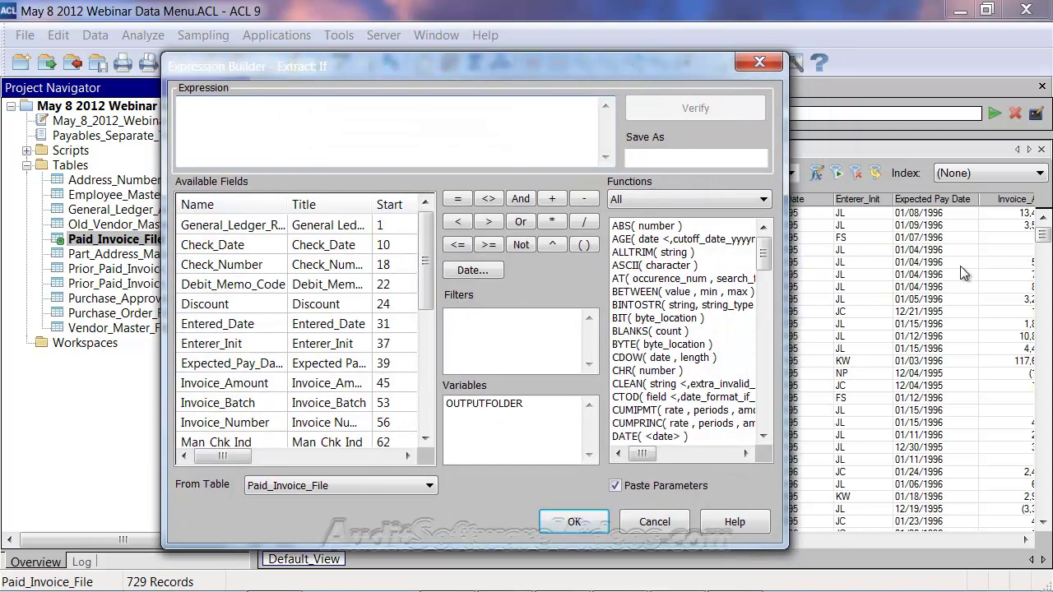
{"action": "double_click", "coordinate": [252, 344]}
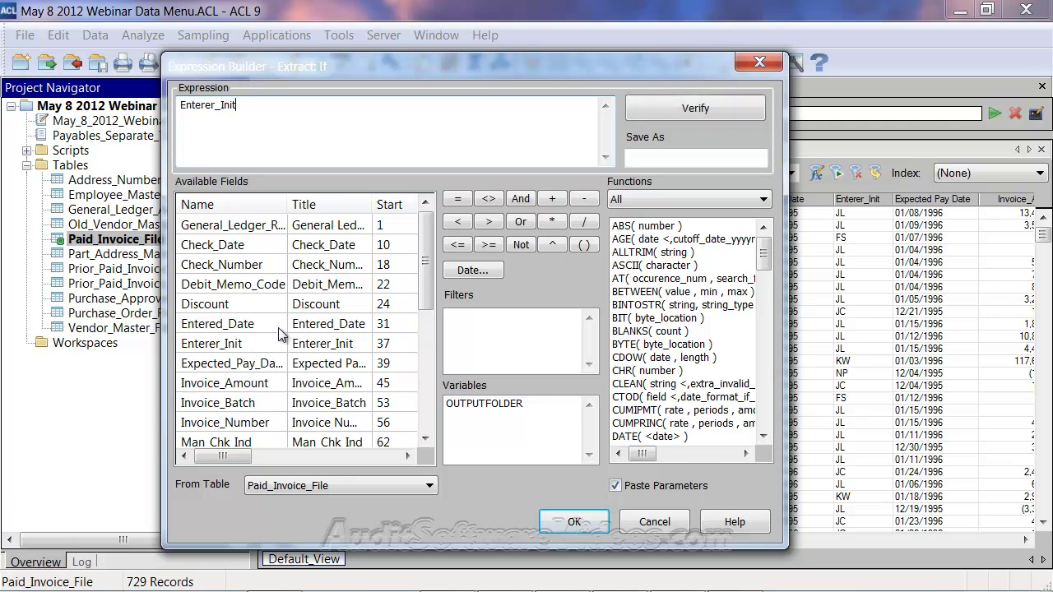
{"action": "type", "text": "="}
{"action": "type", "text": "\"JL"}
- Wrap the field in the ALLTRIM function so the condition reads ALLTRIM(Enterer_Init)="JL"
{"action": "type", "text": "ALLTRIM("}
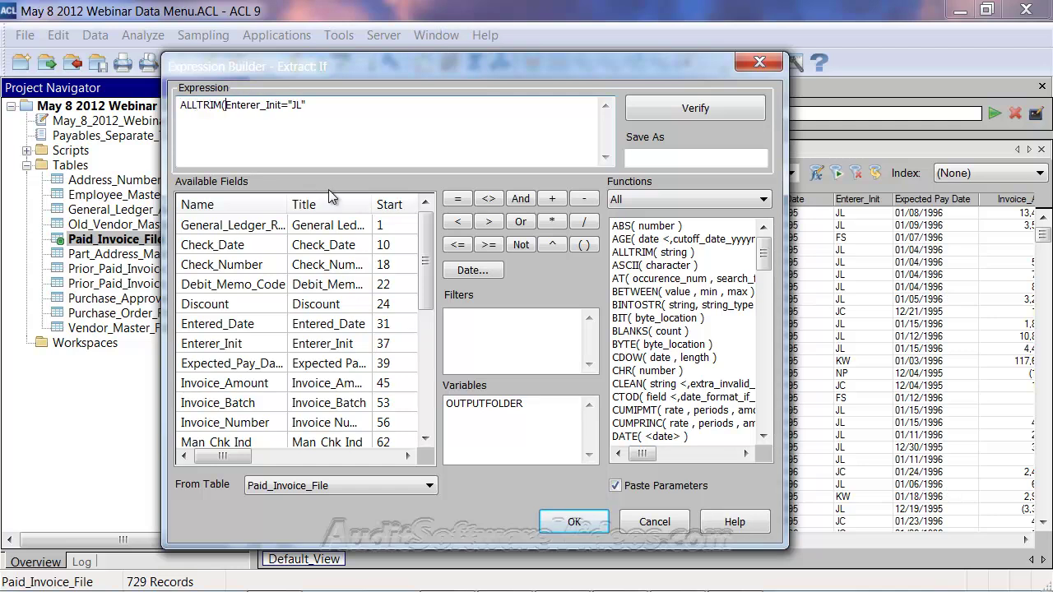
{"action": "key", "text": "Right"}
{"action": "key", "text": "Right"}
{"action": "key", "text": "Right"}
{"action": "key", "text": "Right"}
{"action": "key", "text": "Right"}
{"action": "key", "text": "Right"}
{"action": "key", "text": "Right"}
{"action": "key", "text": "Right"}
{"action": "key", "text": "Right"}
{"action": "key", "text": "Right"}
{"action": "type", "text": ")"}
{"action": "key", "text": "Home"}
{"action": "key", "text": "Delete"}
{"action": "key", "text": "Delete"}
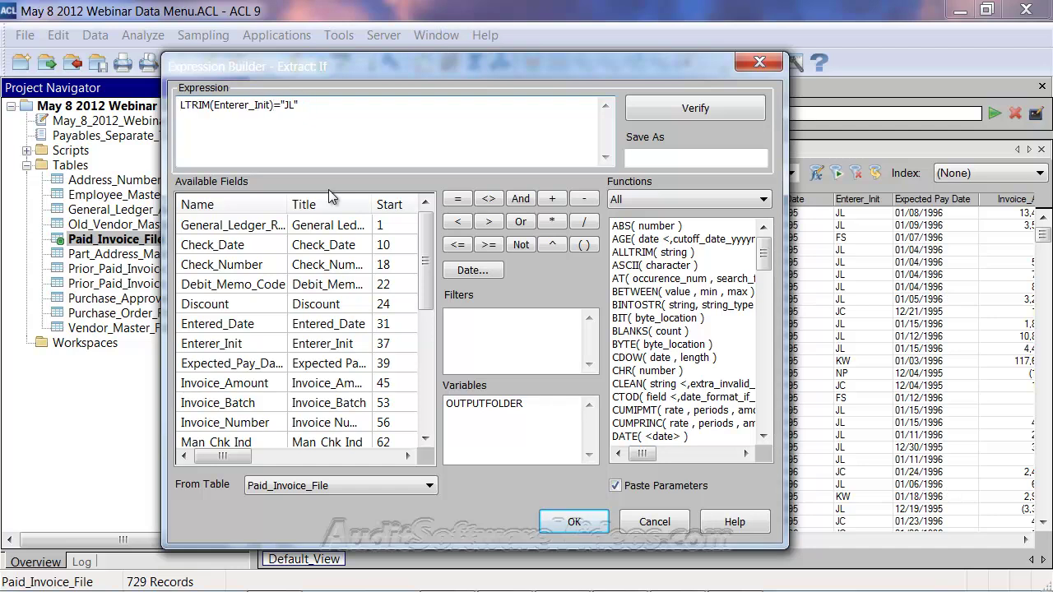
{"action": "type", "text": "AL"}
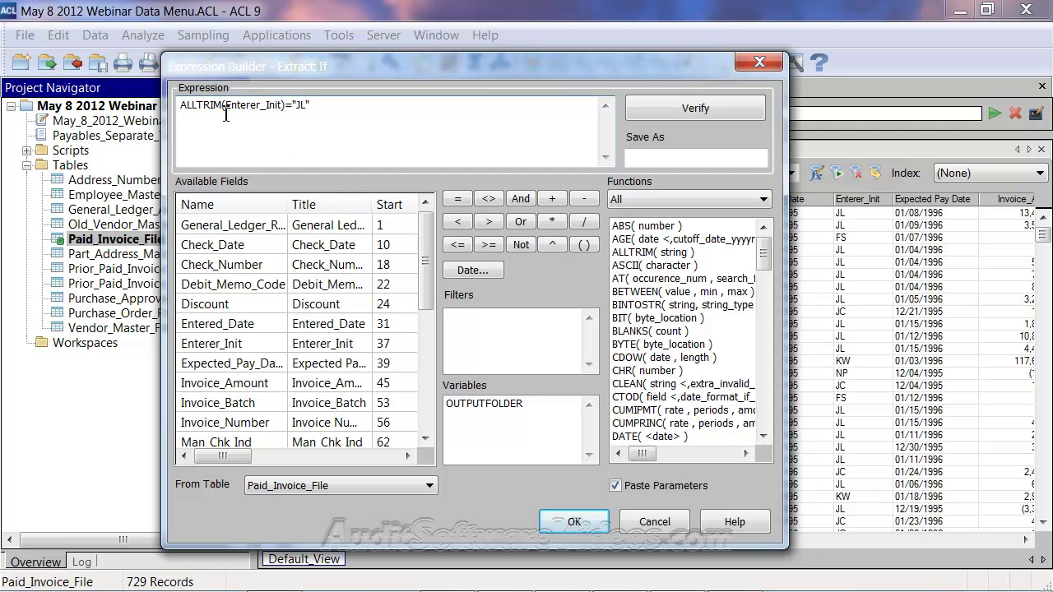
- Change the condition to LTRIM(Enterer_Init)="JL" and apply it to the extract
{"action": "left_click", "coordinate": [297, 110]}
{"action": "key", "text": "BackSpace"}
{"action": "key", "text": "BackSpace"}
{"action": "key", "text": "Delete"}
{"action": "key", "text": "Delete"}
{"action": "left_click", "coordinate": [578, 523]}
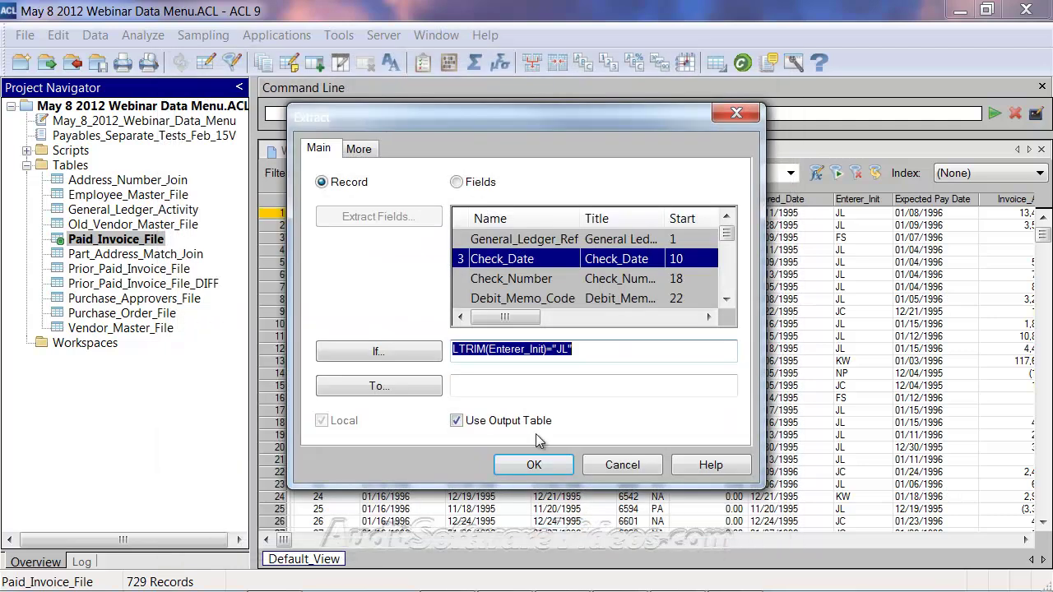
- Name the extract's output table Extracted, with a capital E
{"action": "left_click", "coordinate": [483, 387]}
{"action": "type", "text": "extracted"}
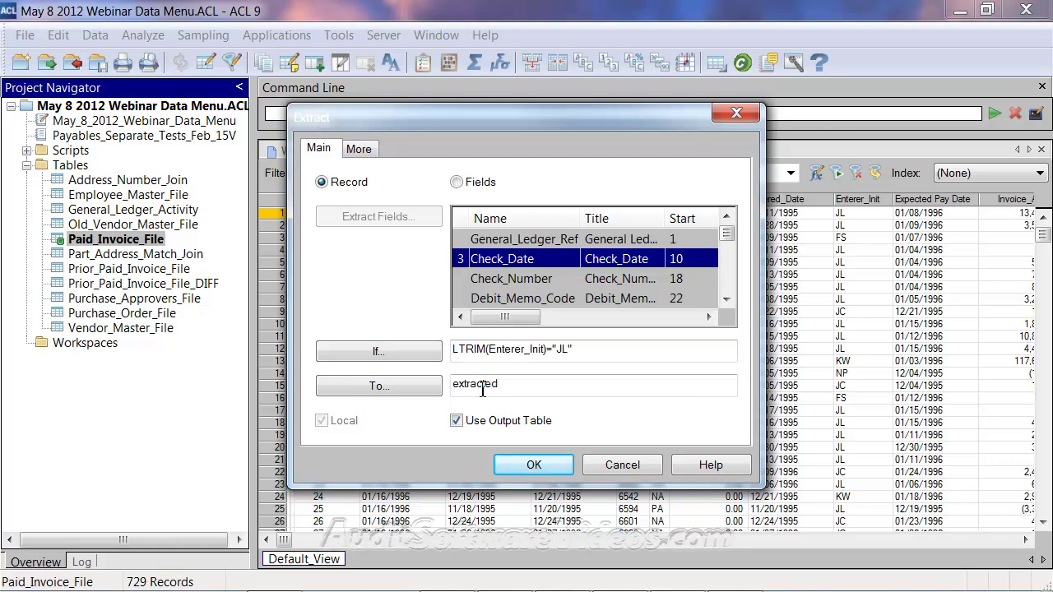
{"action": "key", "text": "Delete"}
{"action": "type", "text": "E"}
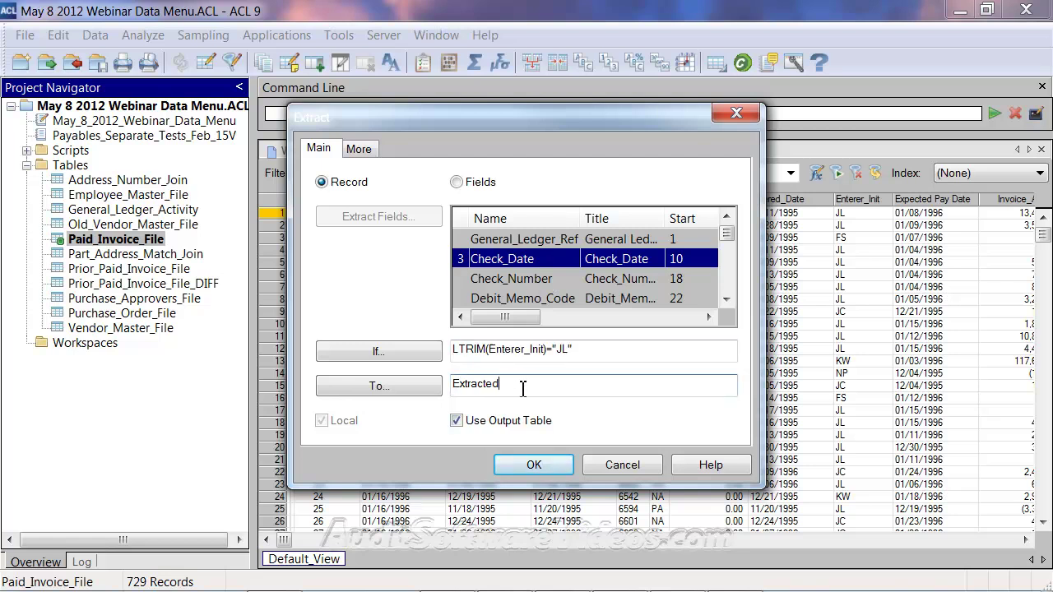
- Change the output table name to JL_ENTRIES_0102
{"action": "left_click_drag", "start_coordinate": [520, 389], "coordinate": [425, 398]}
{"action": "type", "text": "JL_EXTR"}
{"action": "key", "text": "BackSpace"}
{"action": "key", "text": "BackSpace"}
{"action": "key", "text": "BackSpace"}
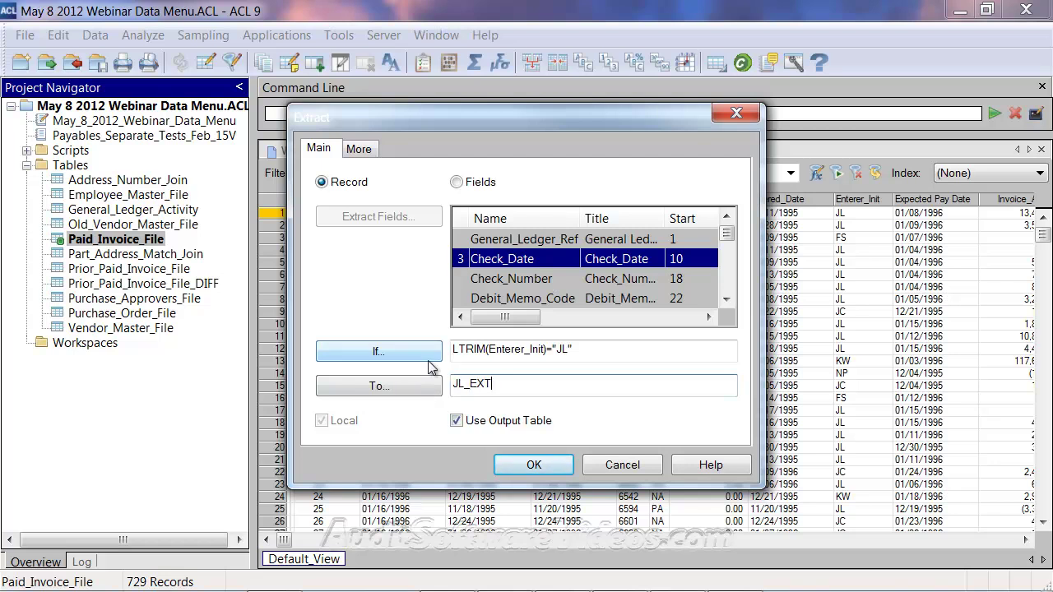
{"action": "type", "text": "NTRIES_"}
{"action": "key", "text": "BackSpace"}
{"action": "type", "text": "0102"}
- Set the output table name to Extracted, run the extraction, and select the Enterer_Init column in the resulting table
{"action": "key", "text": "shift+Home"}
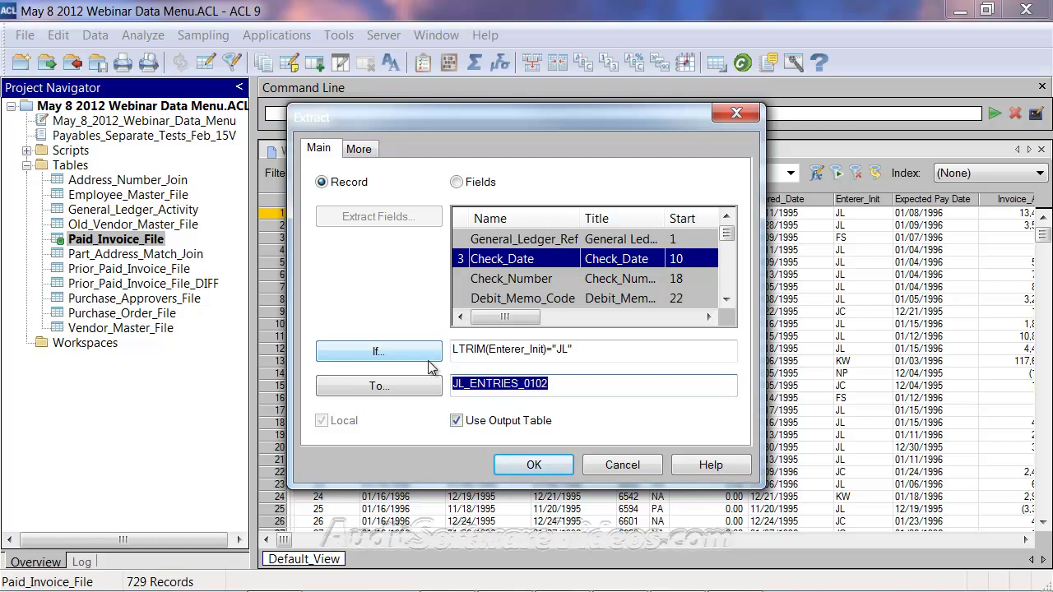
{"action": "type", "text": "Extracted"}
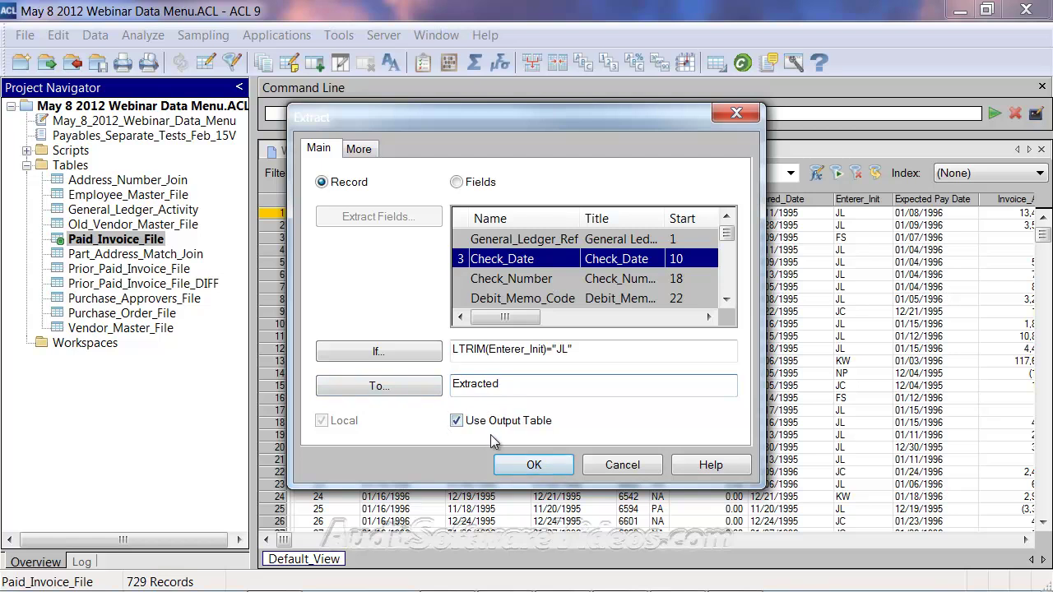
{"action": "left_click", "coordinate": [533, 466]}
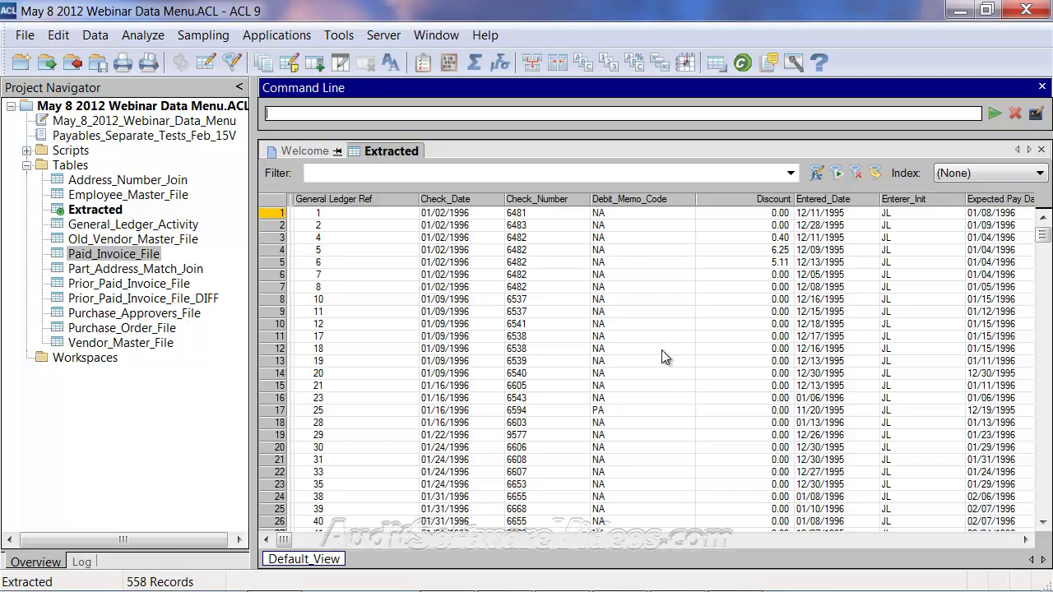
{"action": "left_click", "coordinate": [922, 205]}
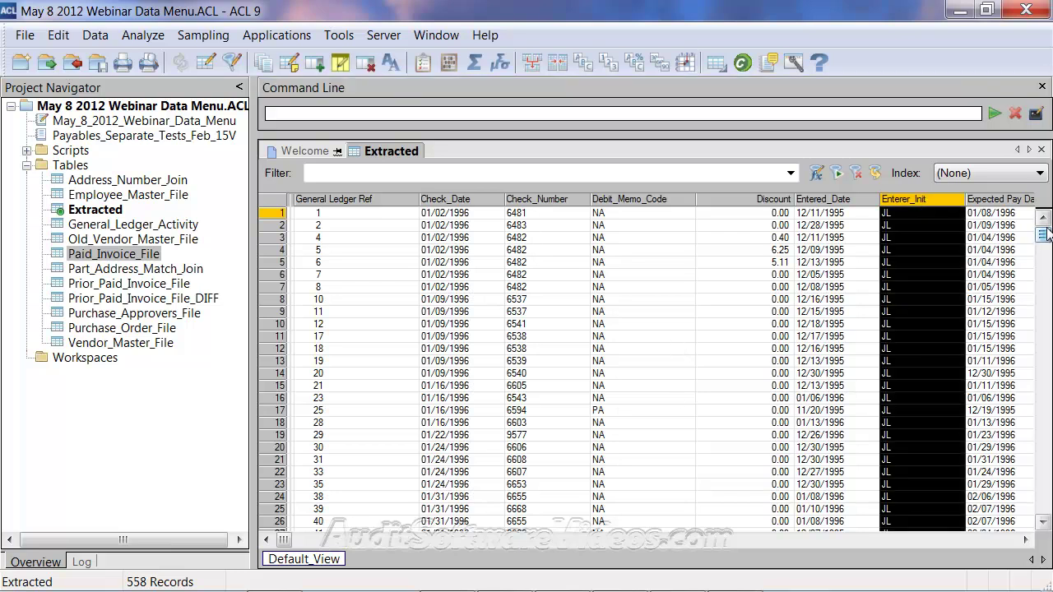
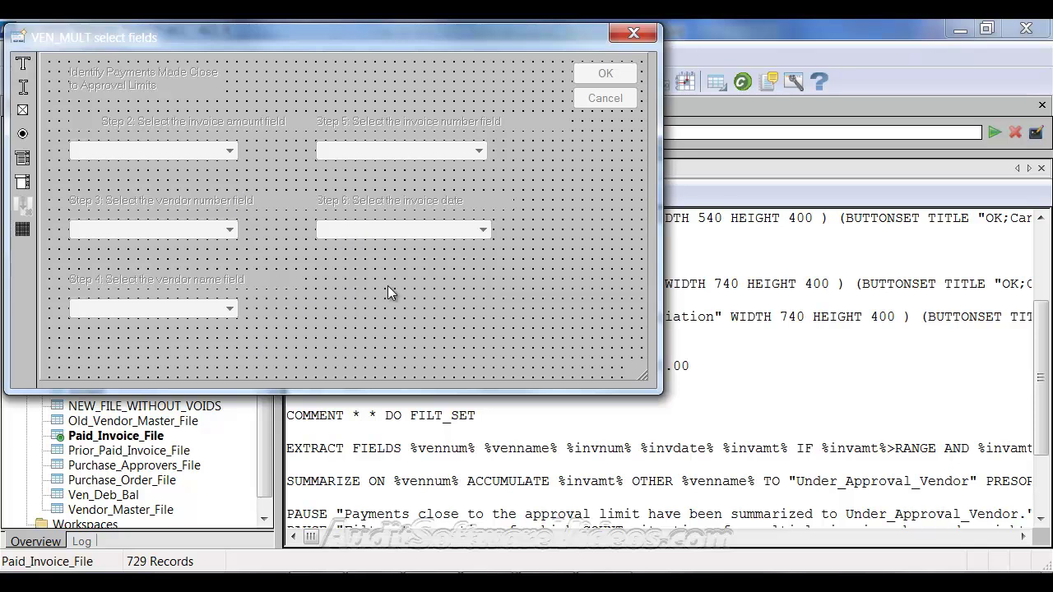
- Close the layout editor of the "VEN_MULT select fields" dialog and return to the ven_mult script
{"action": "left_click", "coordinate": [635, 31]}
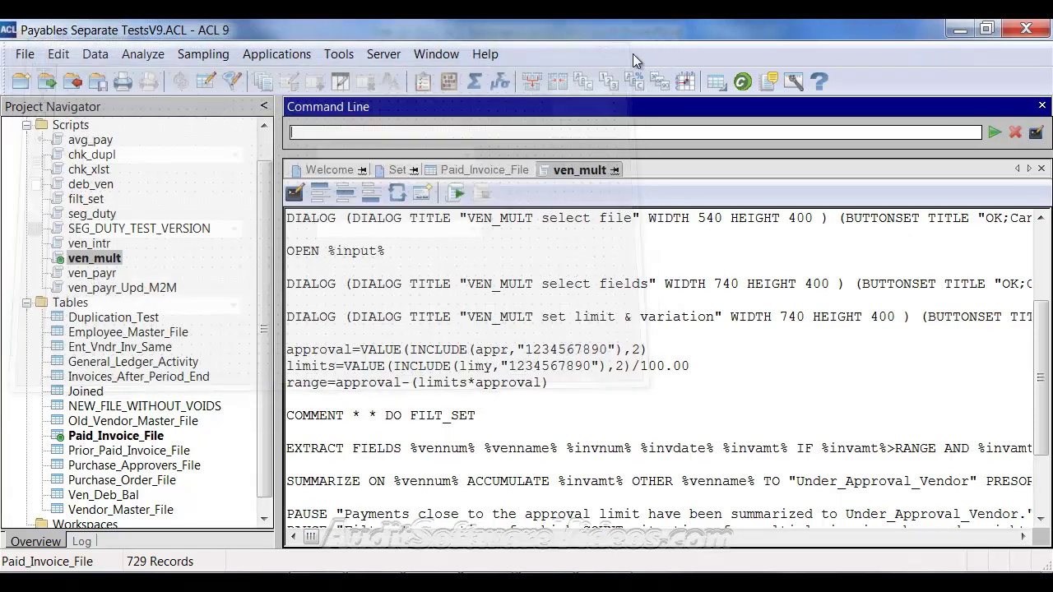
- Examine the layout of the script's "VEN_MULT set limit & variation" dialog, then close its layout editor
{"action": "double_click", "coordinate": [314, 316]}
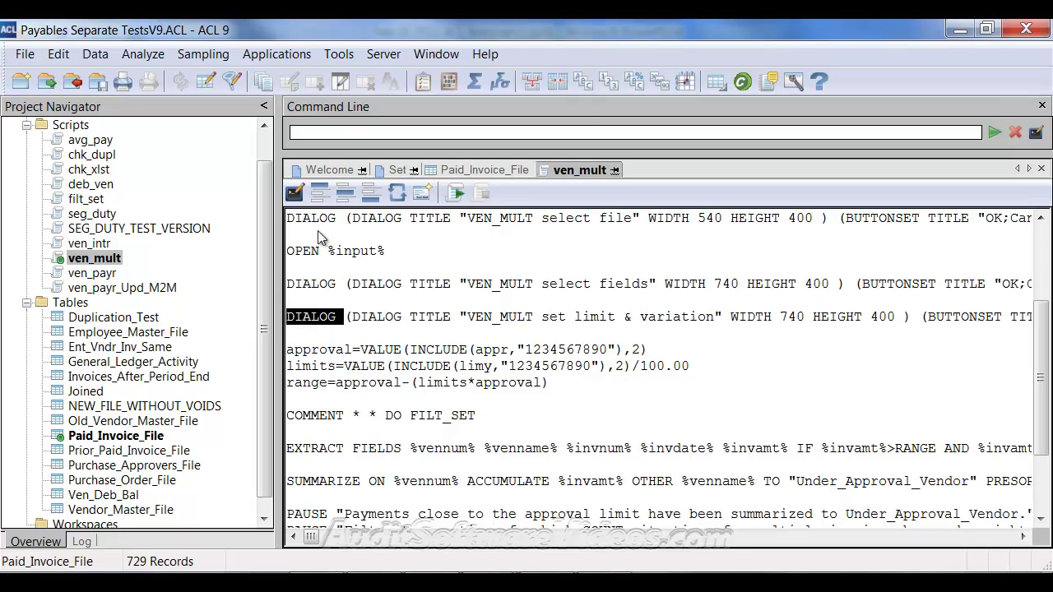
{"action": "left_click", "coordinate": [295, 193]}
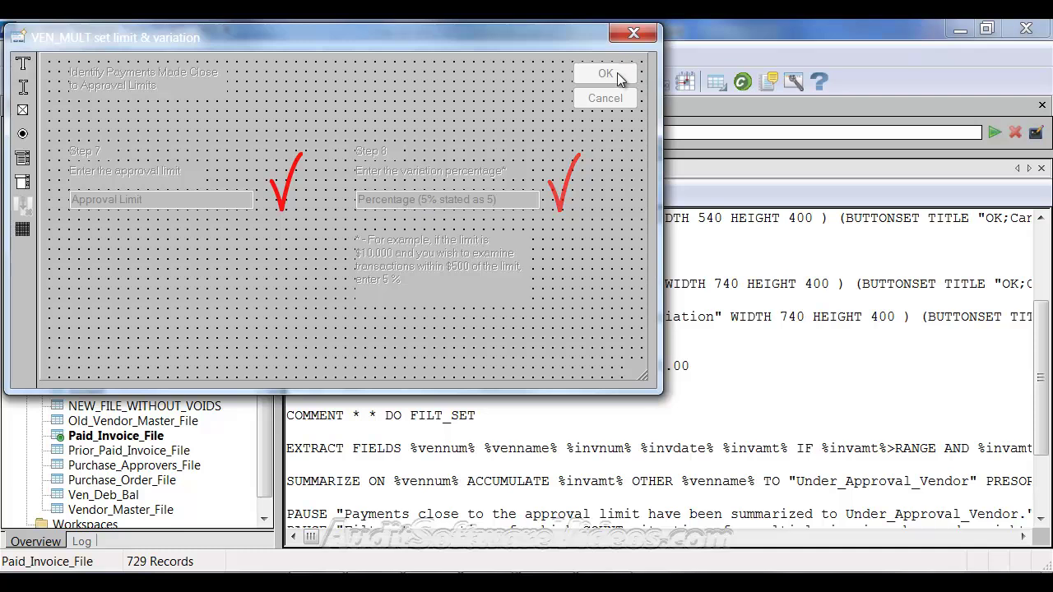
{"action": "left_click", "coordinate": [634, 35]}
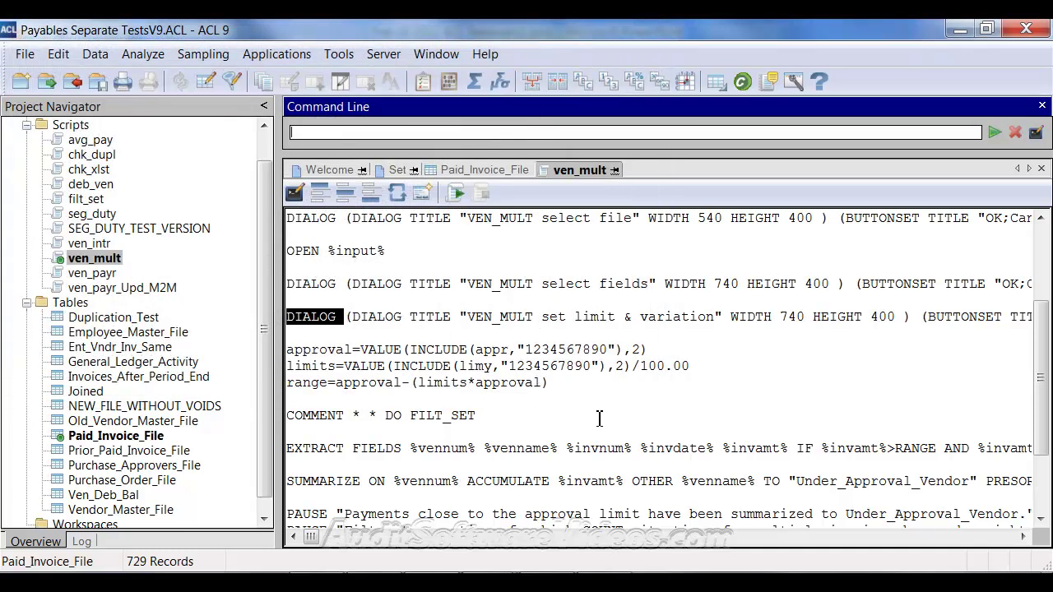
- Examine the script lines in ven_mult that calculate the approval, limits and range variables
{"action": "scroll", "coordinate": [600, 420], "scroll_direction": "down", "scroll_amount": 1}
{"action": "left_click", "coordinate": [511, 405]}
{"action": "key", "text": "Up"}
{"action": "key", "text": "Up"}
{"action": "left_click_drag", "start_coordinate": [590, 338], "coordinate": [238, 332]}
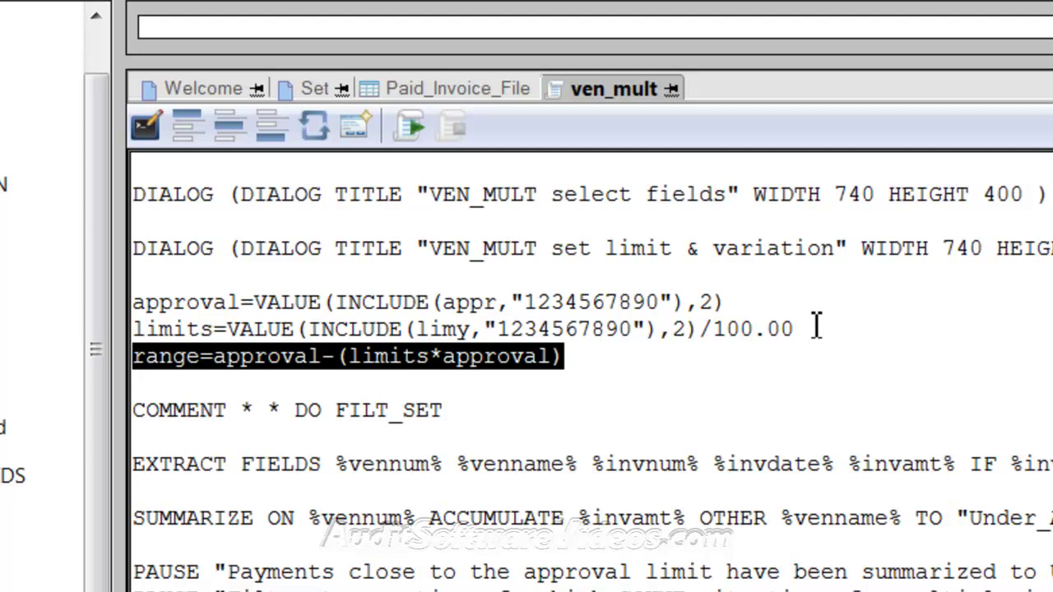
{"action": "left_click", "coordinate": [820, 330]}
{"action": "left_click_drag", "start_coordinate": [820, 329], "coordinate": [49, 329]}
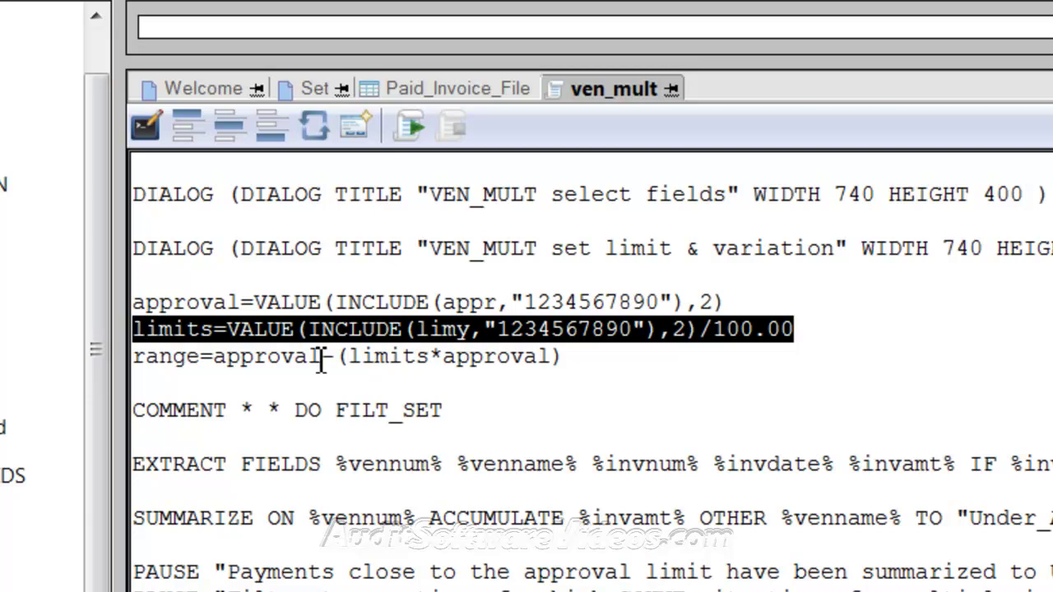
{"action": "left_click", "coordinate": [272, 356]}
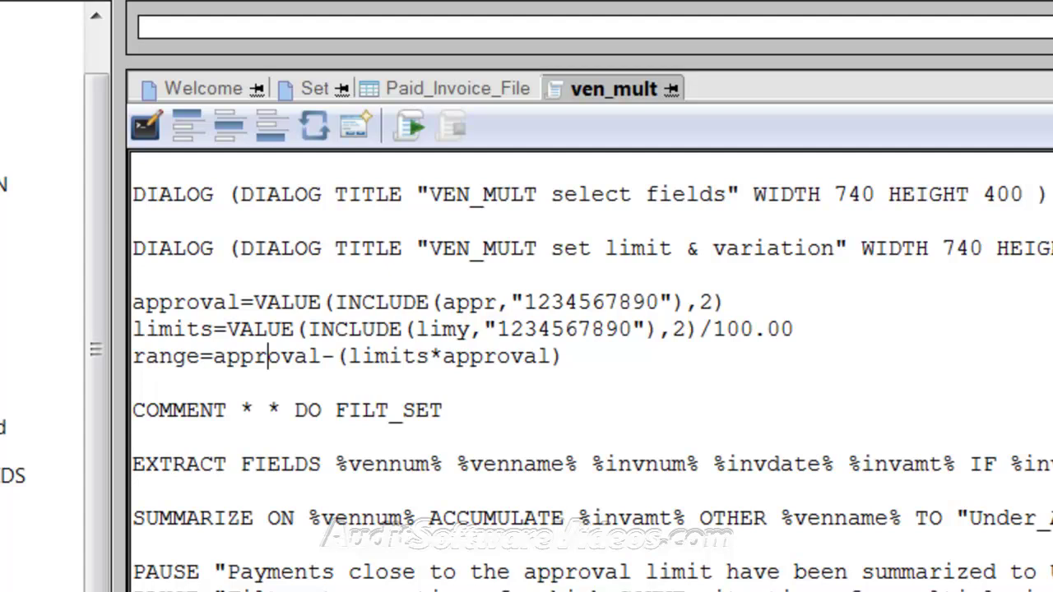
- Examine the IF condition of the EXTRACT FIELDS command, which compares %invamt% with RANGE and APPROVAL
{"action": "scroll", "coordinate": [592, 376], "scroll_direction": "down", "scroll_amount": 2}
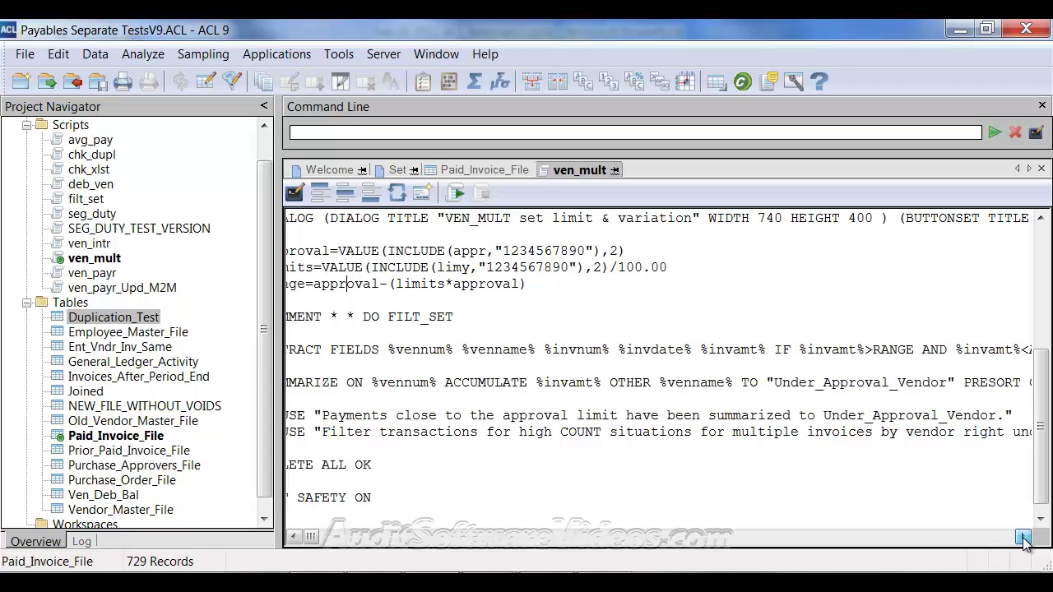
{"action": "left_click", "coordinate": [1024, 539]}
{"action": "left_click_drag", "start_coordinate": [1025, 539], "coordinate": [1025, 539]}
{"action": "left_click_drag", "start_coordinate": [496, 350], "coordinate": [571, 367]}
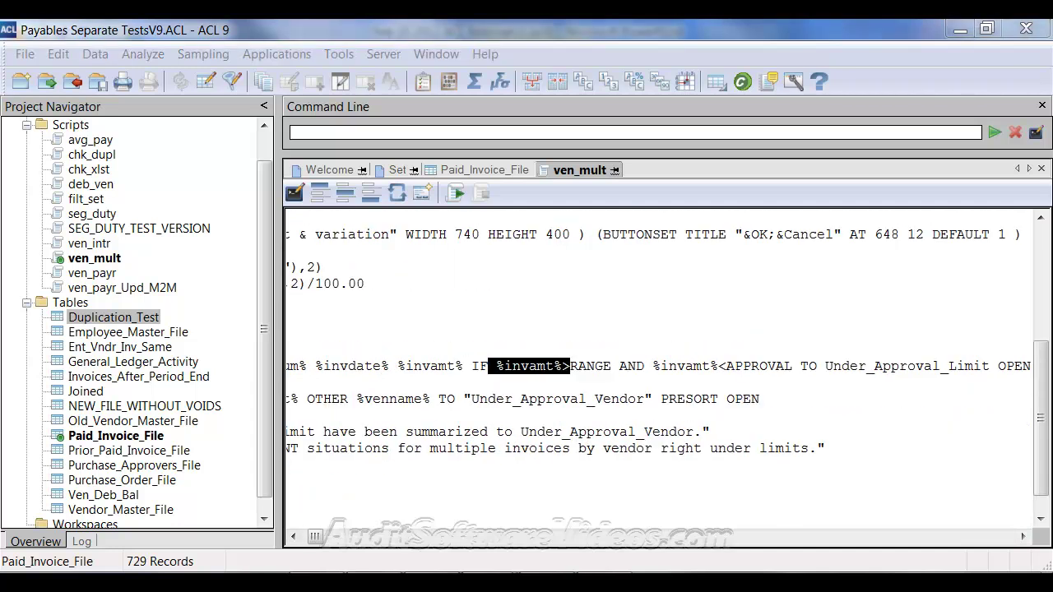
{"action": "key", "text": "shift+Right"}
{"action": "key", "text": "shift+Right"}
{"action": "key", "text": "shift+Right"}
{"action": "key", "text": "shift+Right"}
{"action": "key", "text": "shift+Right"}
{"action": "key", "text": "shift+Right"}
{"action": "key", "text": "shift+Right"}
{"action": "key", "text": "shift+Right"}
{"action": "key", "text": "shift+Right"}
{"action": "key", "text": "shift+Right"}
{"action": "key", "text": "shift+Right"}
{"action": "key", "text": "shift+Right"}
{"action": "key", "text": "shift+Right"}
{"action": "key", "text": "shift+Right"}
{"action": "key", "text": "shift+Right"}
{"action": "key", "text": "shift+Right"}
{"action": "key", "text": "shift+Right"}
{"action": "key", "text": "shift+Right"}
{"action": "key", "text": "shift+Right"}
{"action": "key", "text": "shift+Right"}
{"action": "key", "text": "shift+Right"}
{"action": "key", "text": "shift+Right"}
{"action": "key", "text": "shift+Right"}
{"action": "key", "text": "shift+Right"}
{"action": "key", "text": "shift+Right"}
{"action": "key", "text": "shift+Right"}
{"action": "key", "text": "shift+Right"}
{"action": "left_click", "coordinate": [793, 366]}
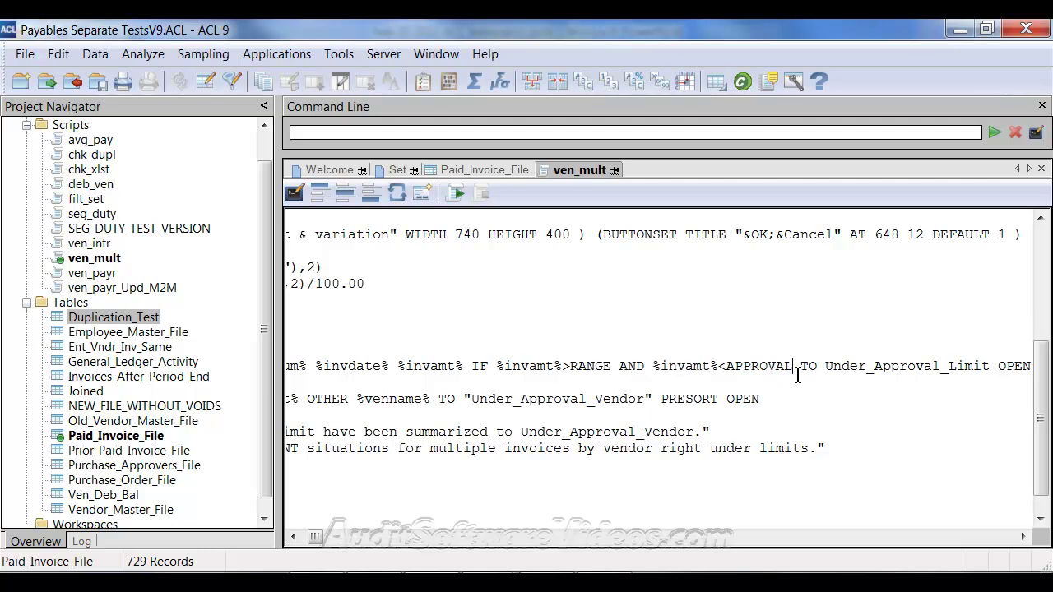
- Return to the beginning of the ven_mult script and close it, saving the changes
{"action": "left_click", "coordinate": [404, 536]}
{"action": "left_click_drag", "start_coordinate": [329, 537], "coordinate": [294, 539]}
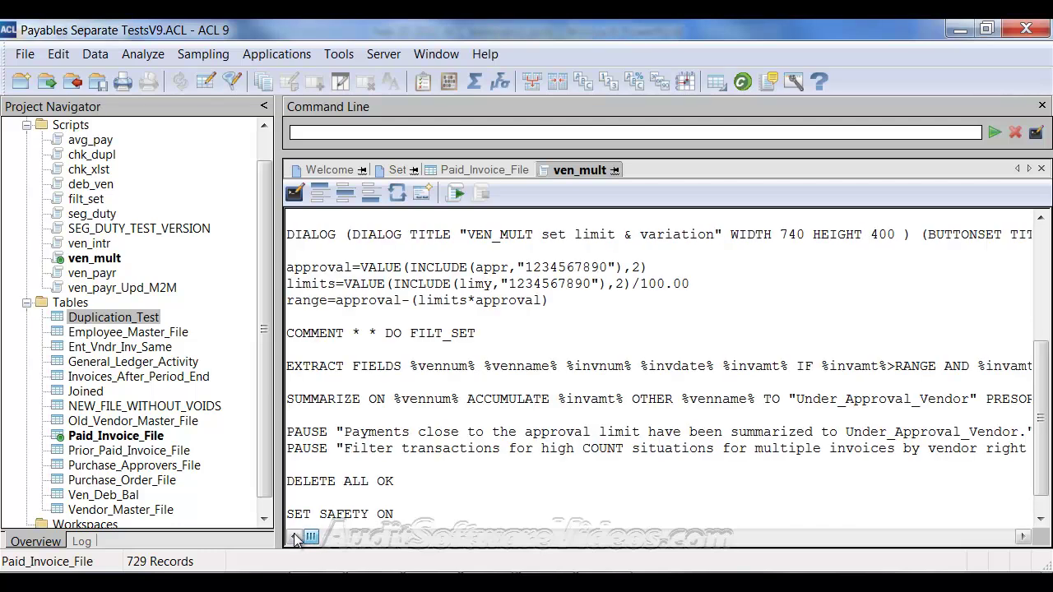
{"action": "left_click_drag", "start_coordinate": [1042, 418], "coordinate": [1037, 136]}
{"action": "left_click", "coordinate": [1042, 169]}
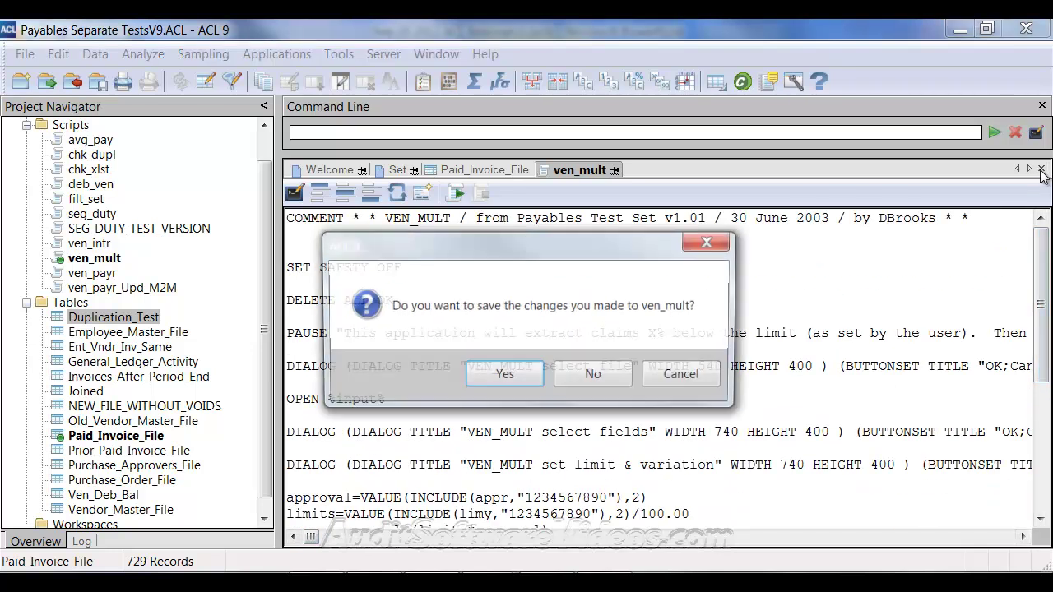
{"action": "left_click", "coordinate": [503, 371]}
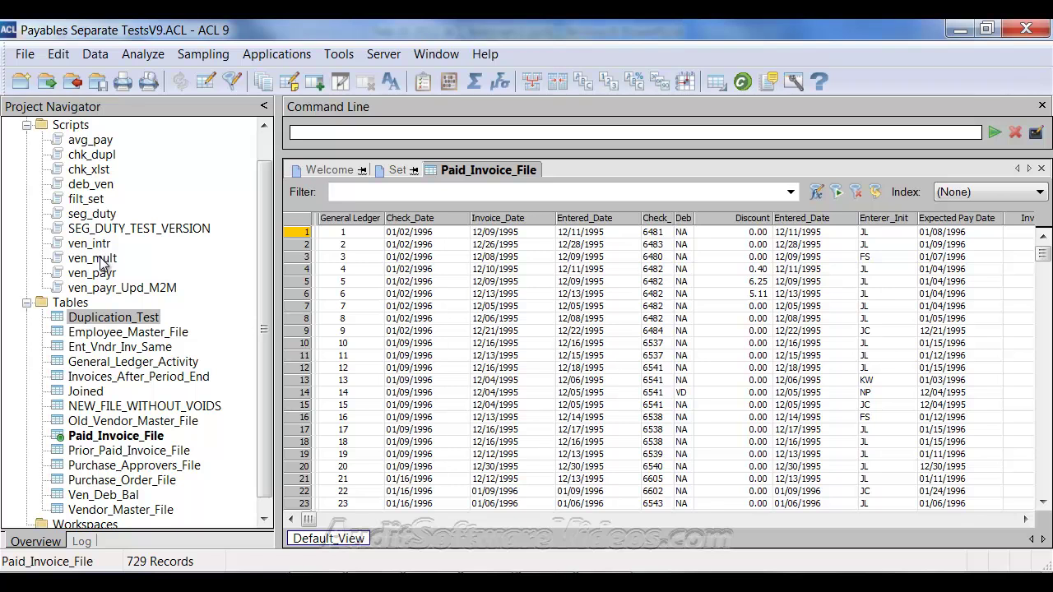
- Run the ven_mult script and select Paid_Invoice_File as the paid invoice file
{"action": "right_click", "coordinate": [101, 260]}
{"action": "left_click", "coordinate": [144, 322]}
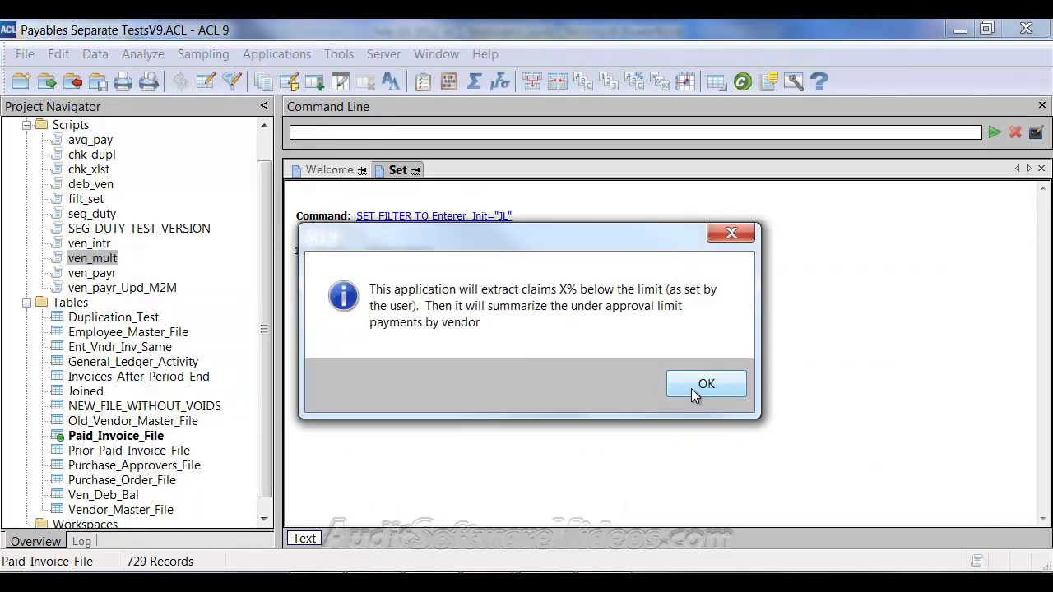
{"action": "left_click", "coordinate": [691, 388]}
{"action": "left_click", "coordinate": [436, 328]}
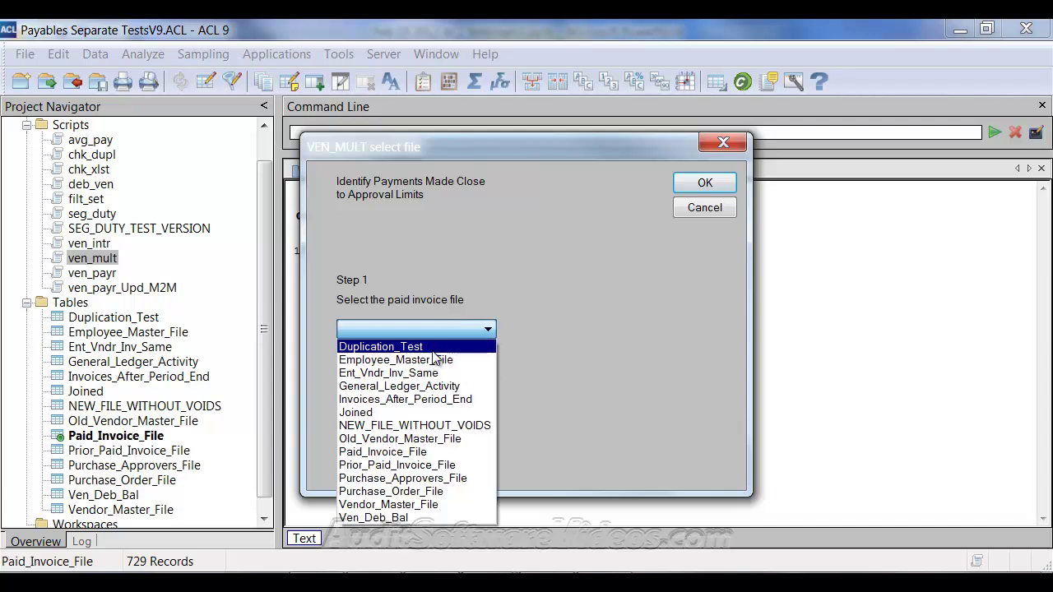
{"action": "left_click", "coordinate": [417, 452]}
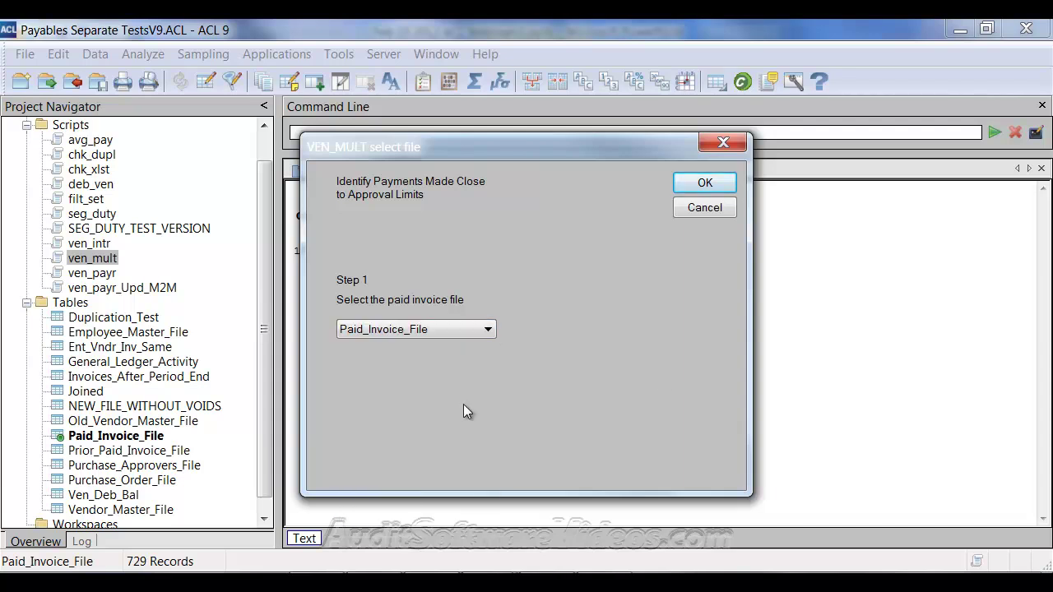
{"action": "left_click", "coordinate": [706, 182]}
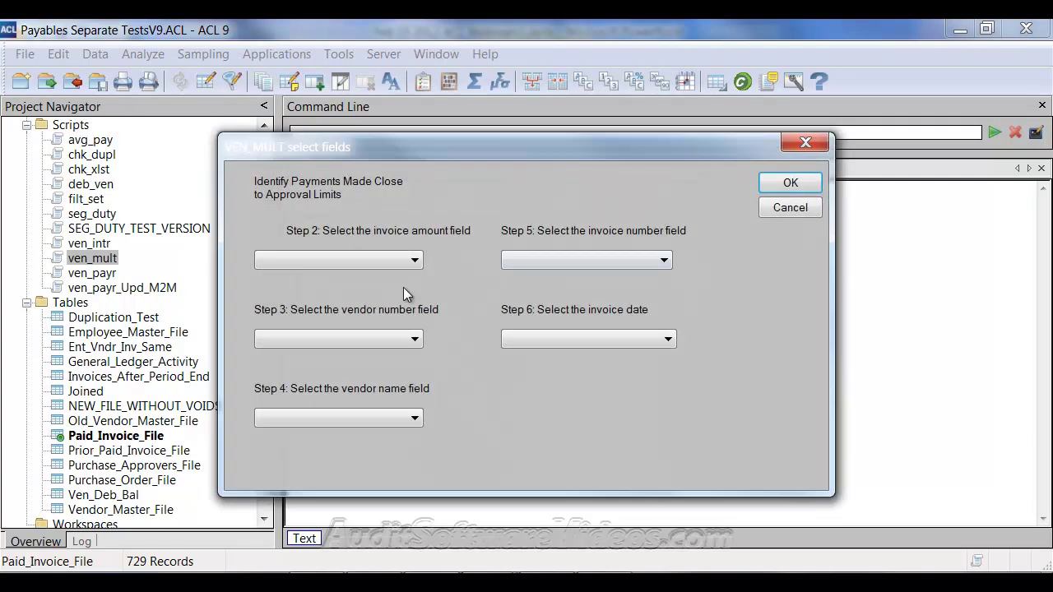
- Assign Invoice_Amount, Vendor_Number, Vendor_Name, Invoice_Date and Invoice_Number to the matching script fields and confirm the selection
{"action": "left_click", "coordinate": [393, 262]}
{"action": "left_click", "coordinate": [346, 290]}
{"action": "left_click", "coordinate": [387, 339]}
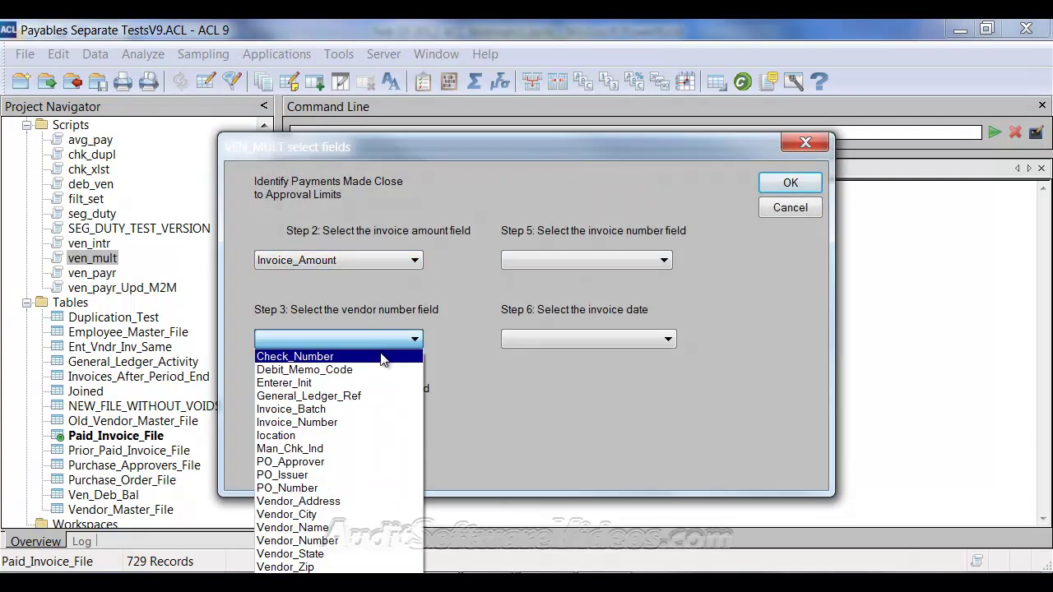
{"action": "left_click", "coordinate": [338, 540]}
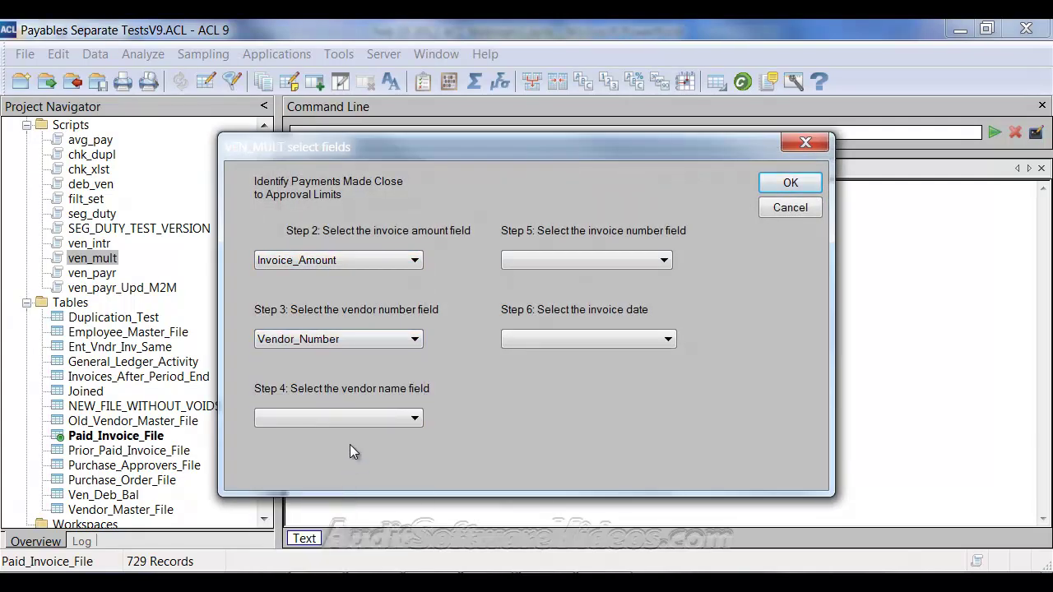
{"action": "left_click", "coordinate": [351, 418]}
{"action": "left_click", "coordinate": [350, 359]}
{"action": "left_click", "coordinate": [601, 340]}
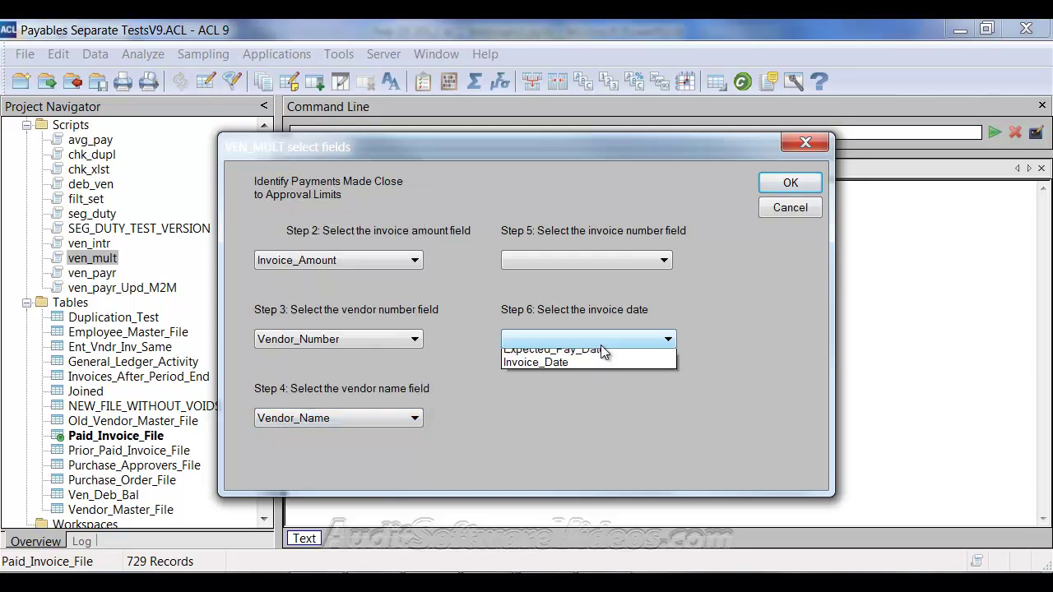
{"action": "left_click", "coordinate": [579, 395]}
{"action": "left_click", "coordinate": [604, 260]}
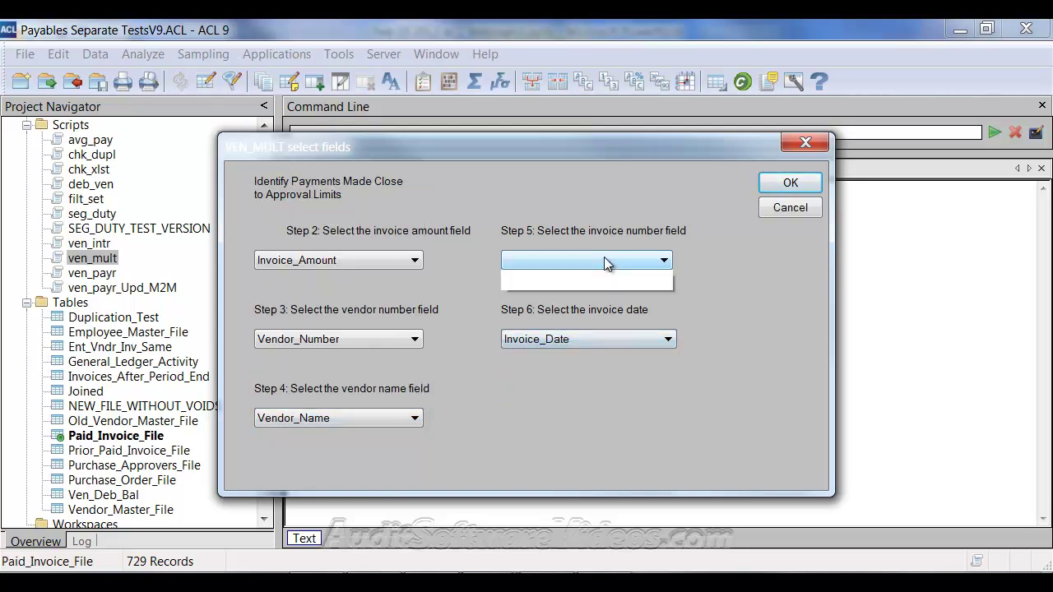
{"action": "left_click", "coordinate": [588, 344]}
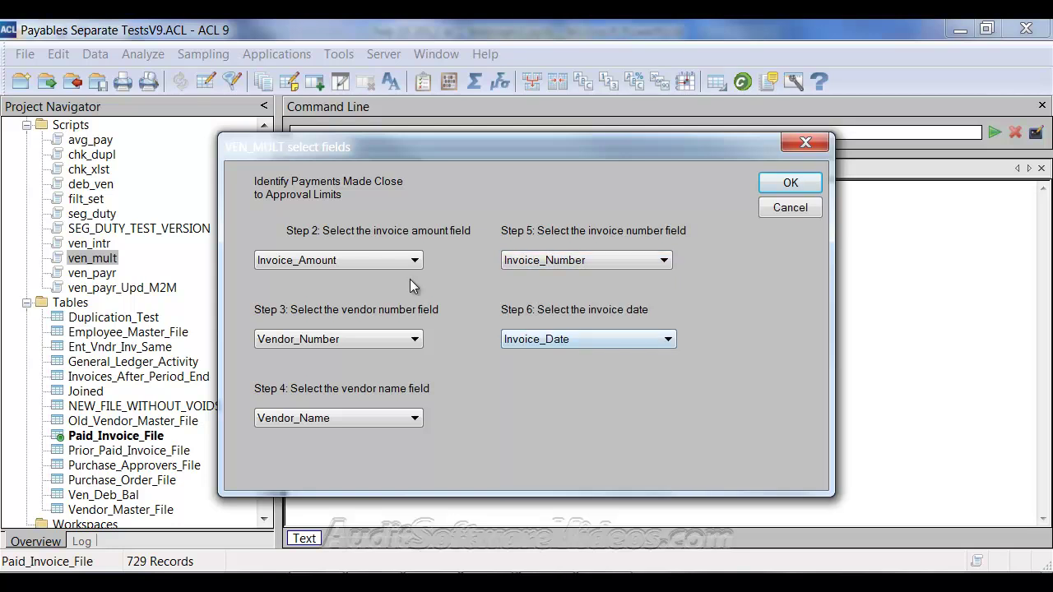
{"action": "left_click", "coordinate": [788, 186]}
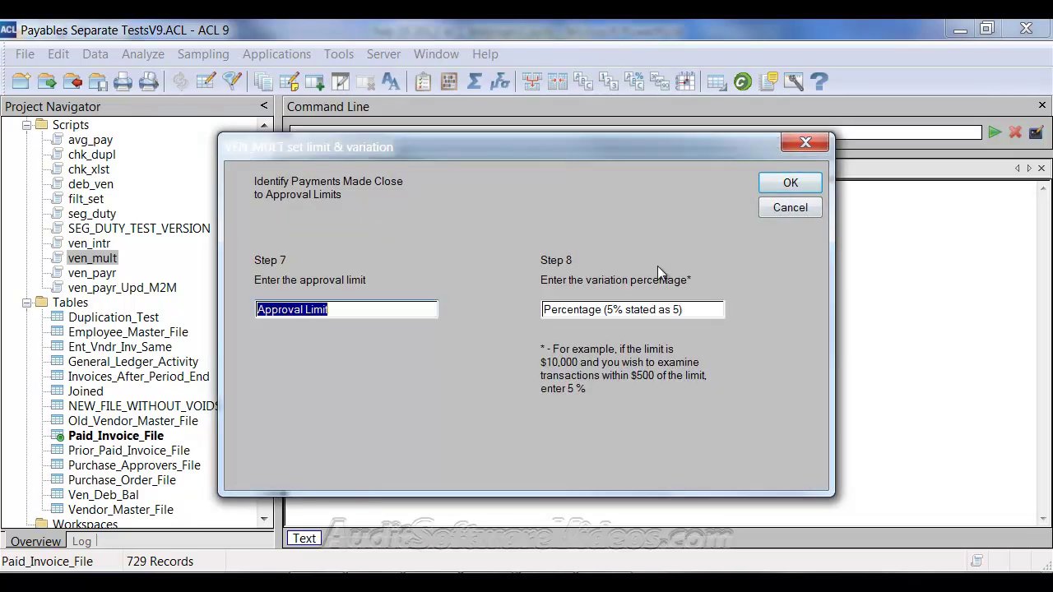
- Set the approval limit to 10000 and the variation percentage to 5, and continue the script
{"action": "type", "text": "10000"}
{"action": "key", "text": "Tab"}
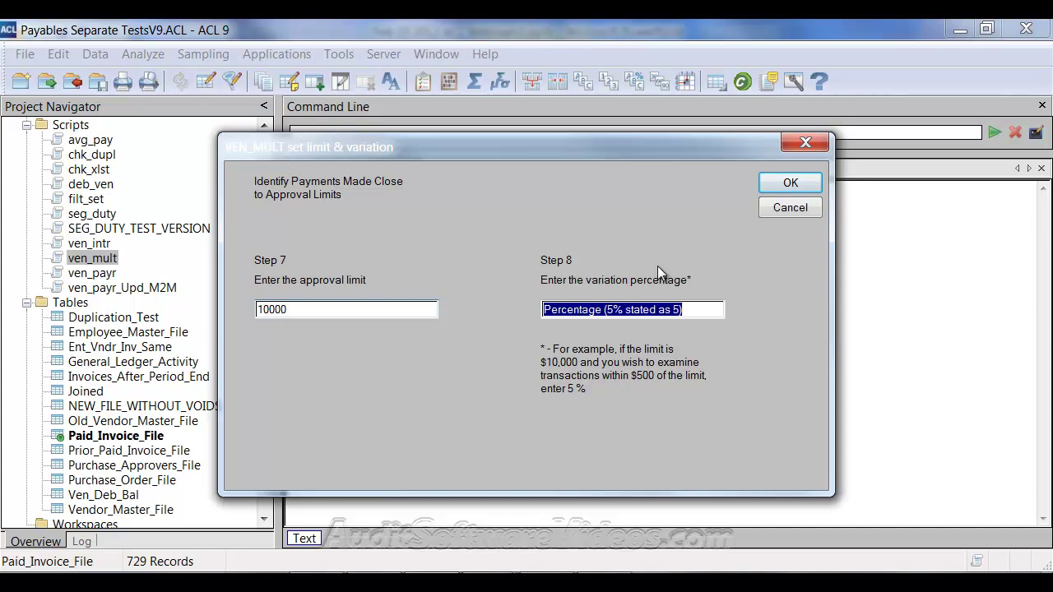
{"action": "type", "text": "5"}
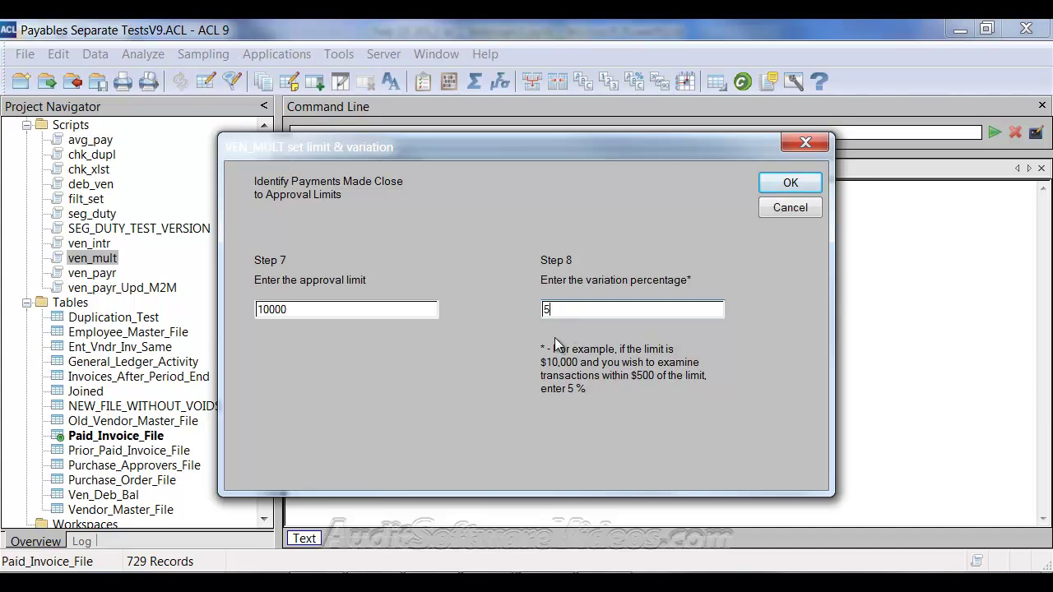
{"action": "left_click", "coordinate": [782, 185]}
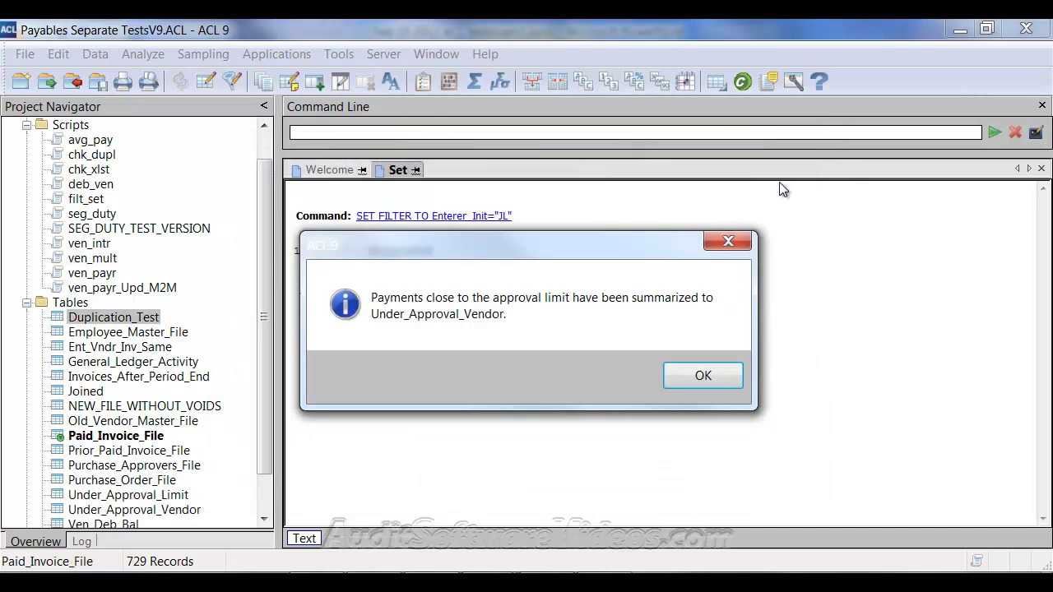
- Acknowledge the script's closing messages and select the COUNT column in the Under_Approval_Vendor table
{"action": "left_click", "coordinate": [701, 376]}
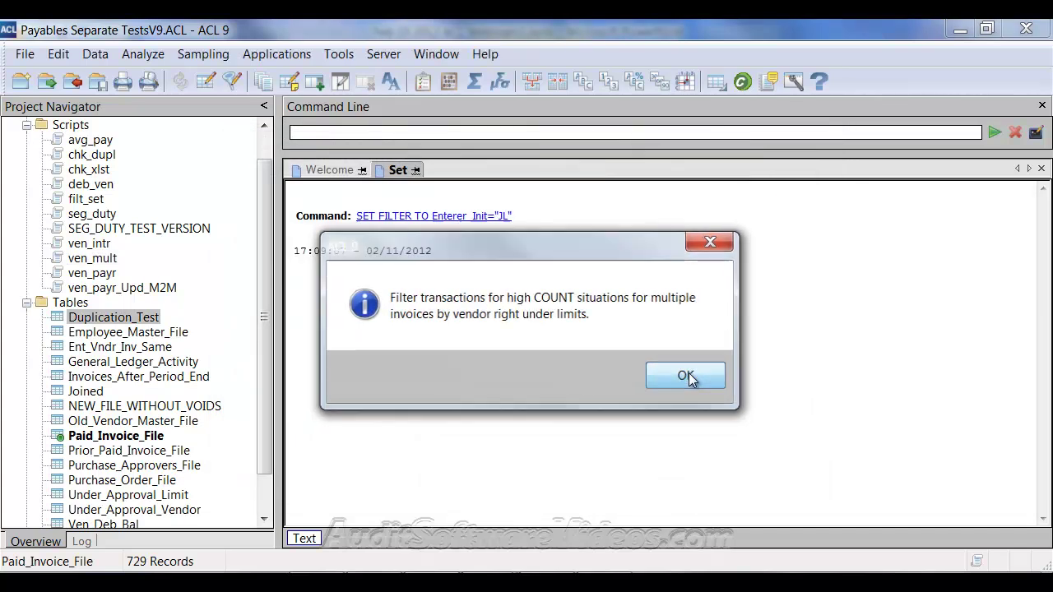
{"action": "left_click", "coordinate": [686, 376]}
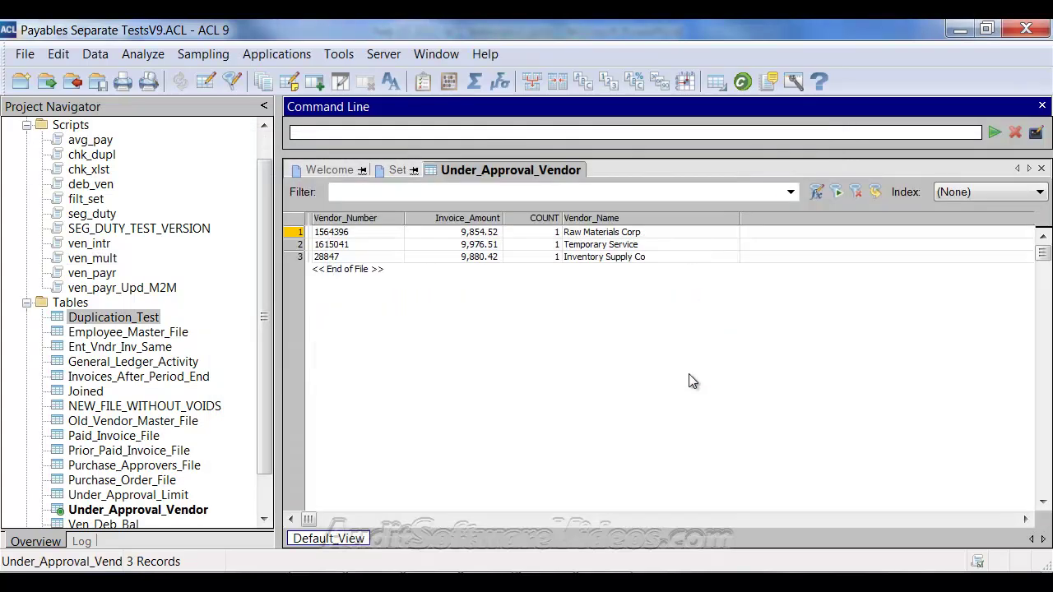
{"action": "left_click", "coordinate": [557, 221]}
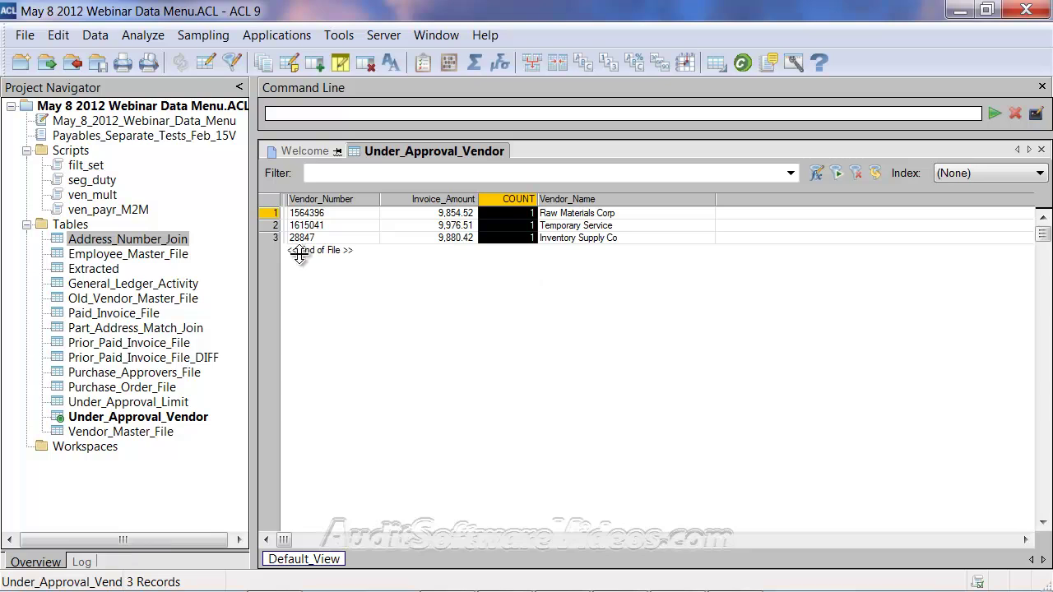
- Open the Paid_Invoice_File table in the May 8 2012 Webinar Data Menu project
{"action": "left_click", "coordinate": [137, 319]}
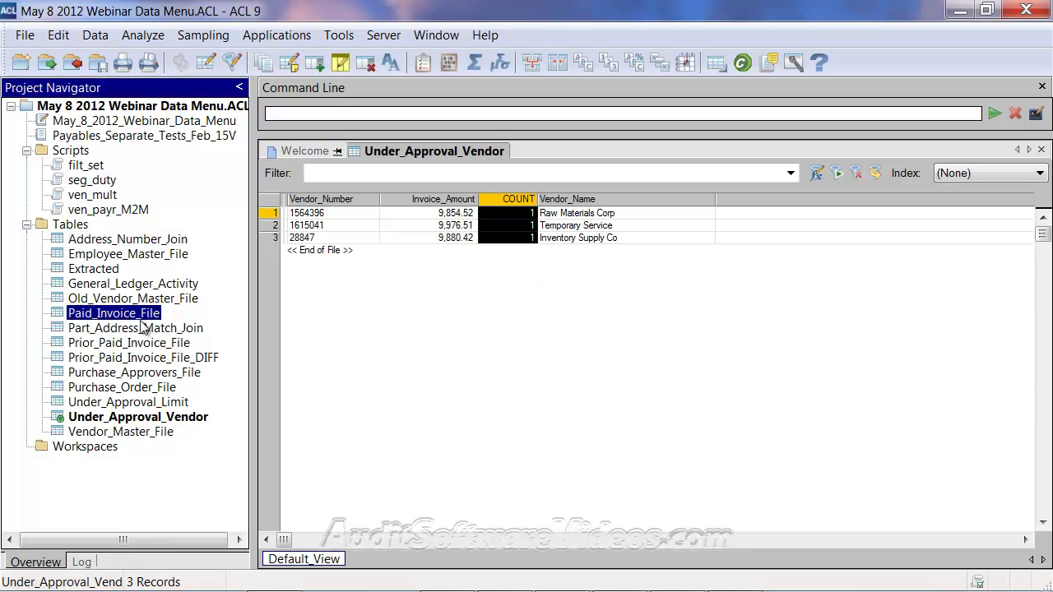
{"action": "left_click", "coordinate": [136, 344]}
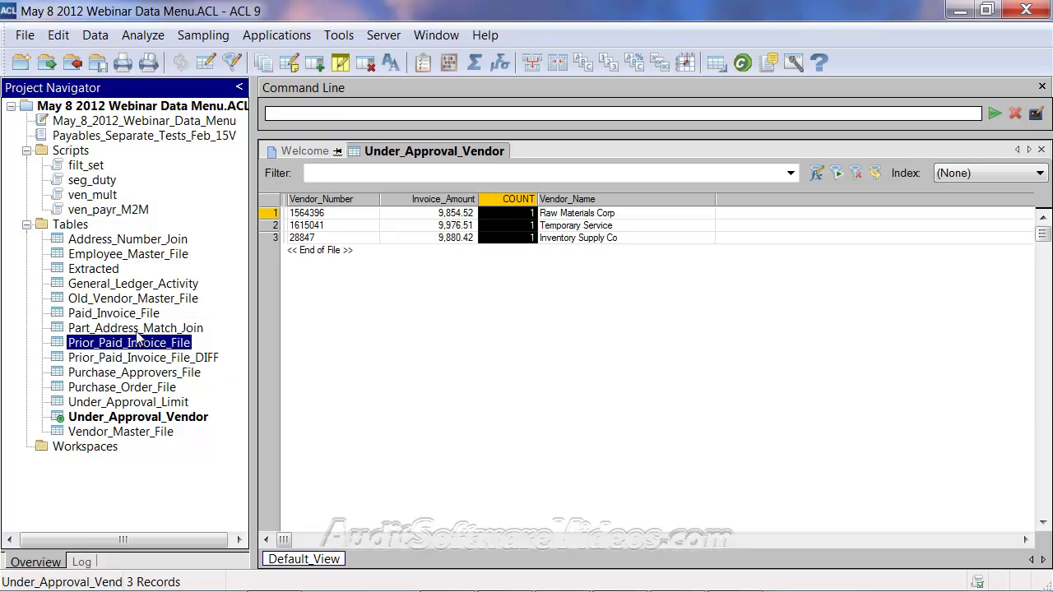
{"action": "double_click", "coordinate": [120, 314]}
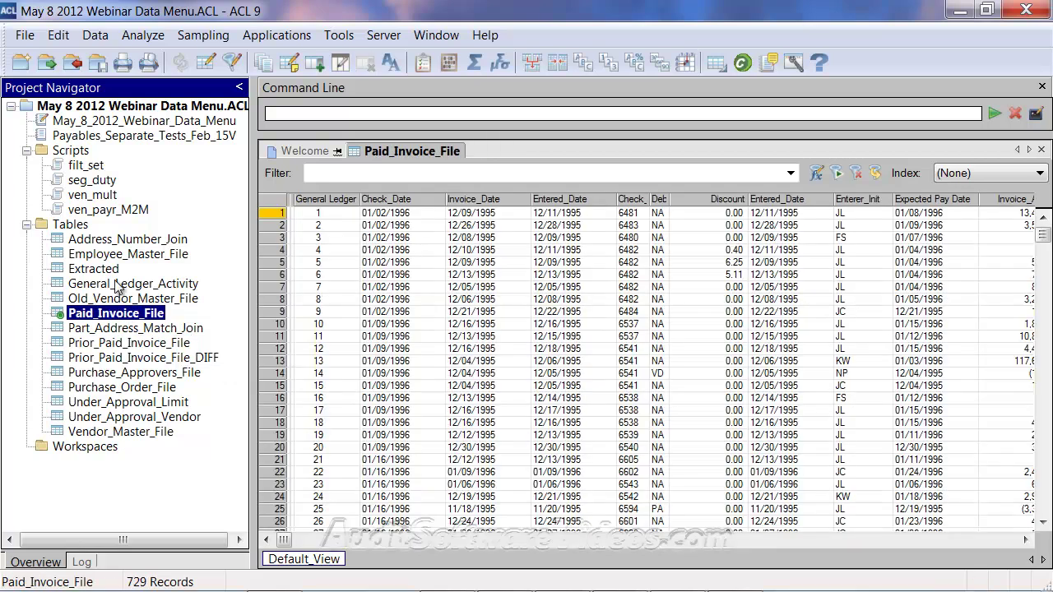
- Review the field definitions in the Paid_Invoice_File table layout through the last field, then close the layout
{"action": "left_click", "coordinate": [65, 37]}
{"action": "left_click", "coordinate": [94, 204]}
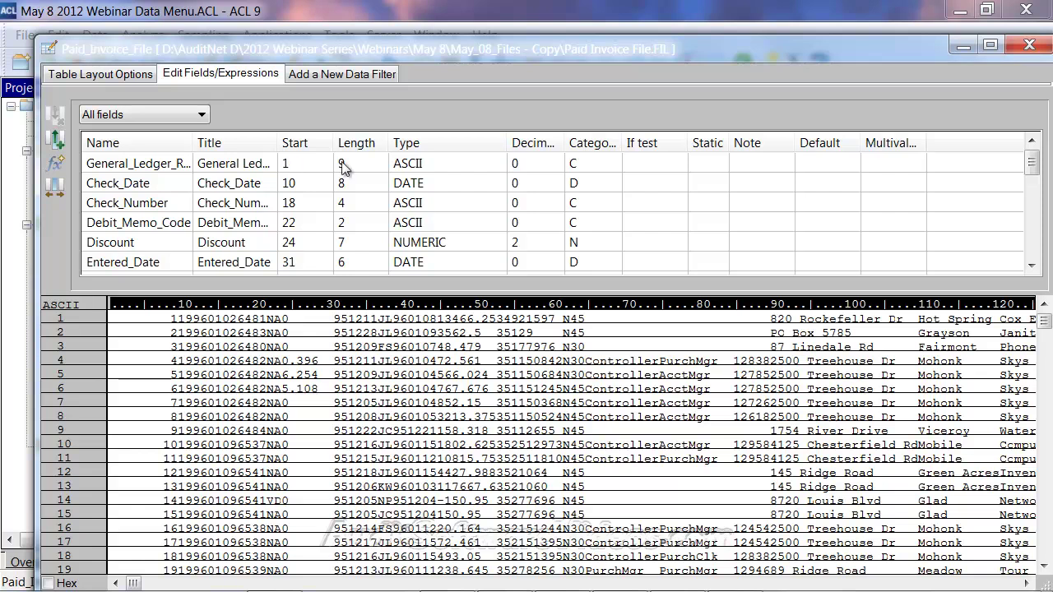
{"action": "left_click_drag", "start_coordinate": [1032, 163], "coordinate": [1034, 257]}
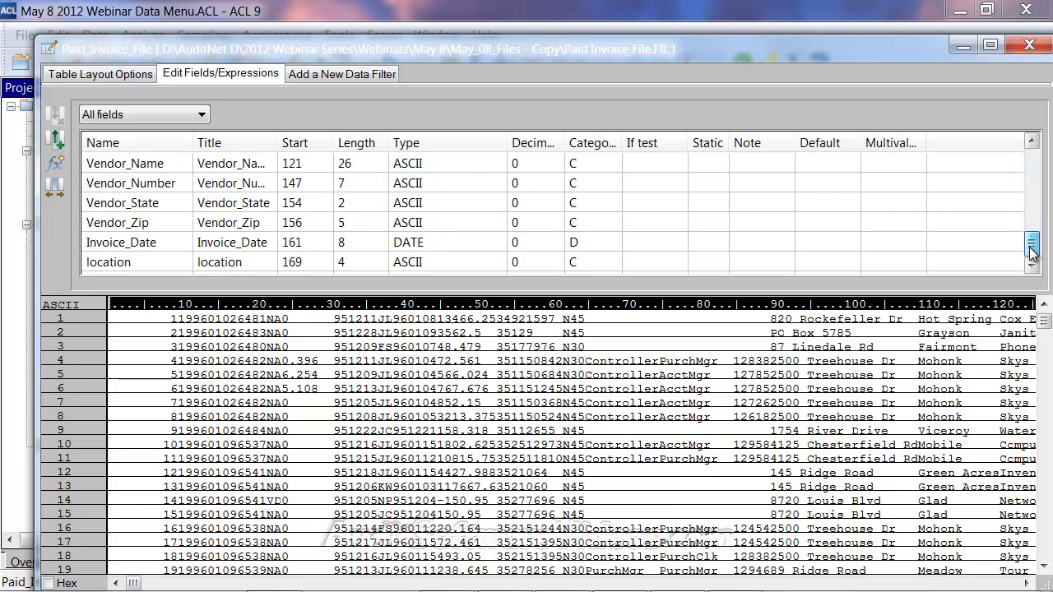
{"action": "left_click", "coordinate": [1030, 45]}
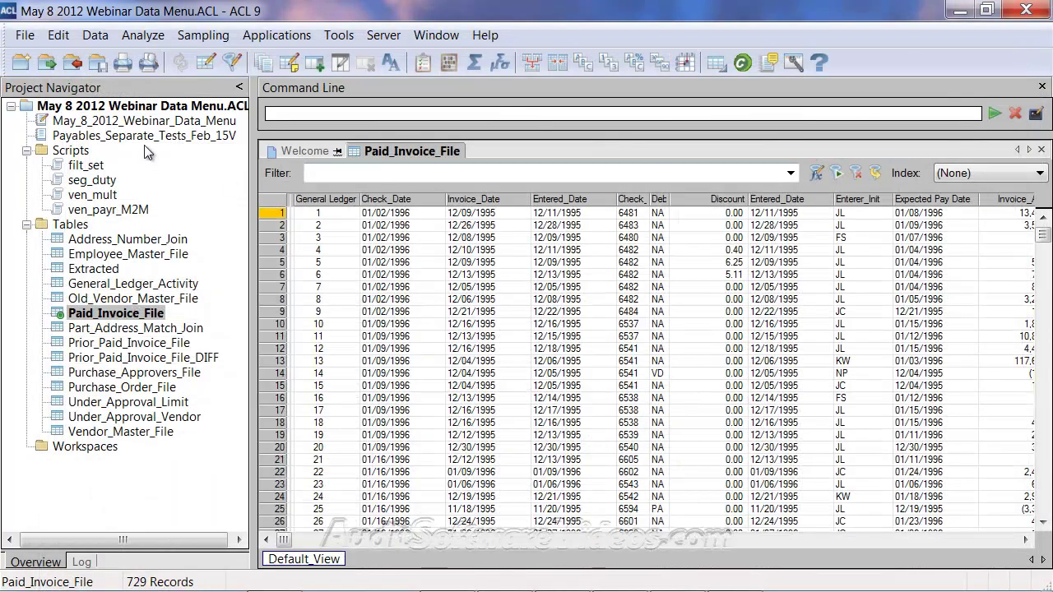
{"action": "left_click", "coordinate": [95, 39]}
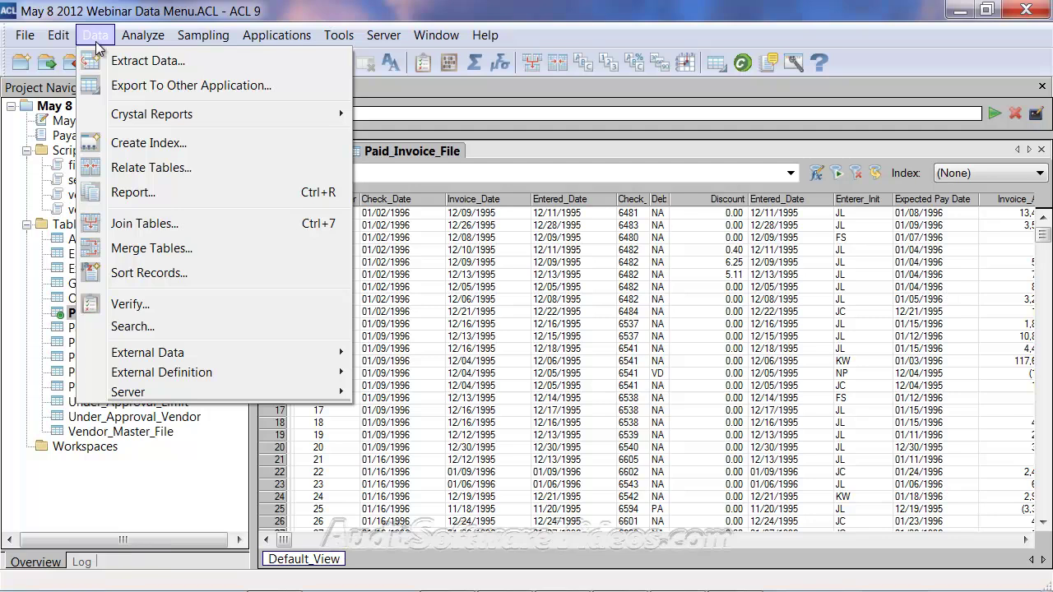
{"action": "left_click", "coordinate": [95, 38]}
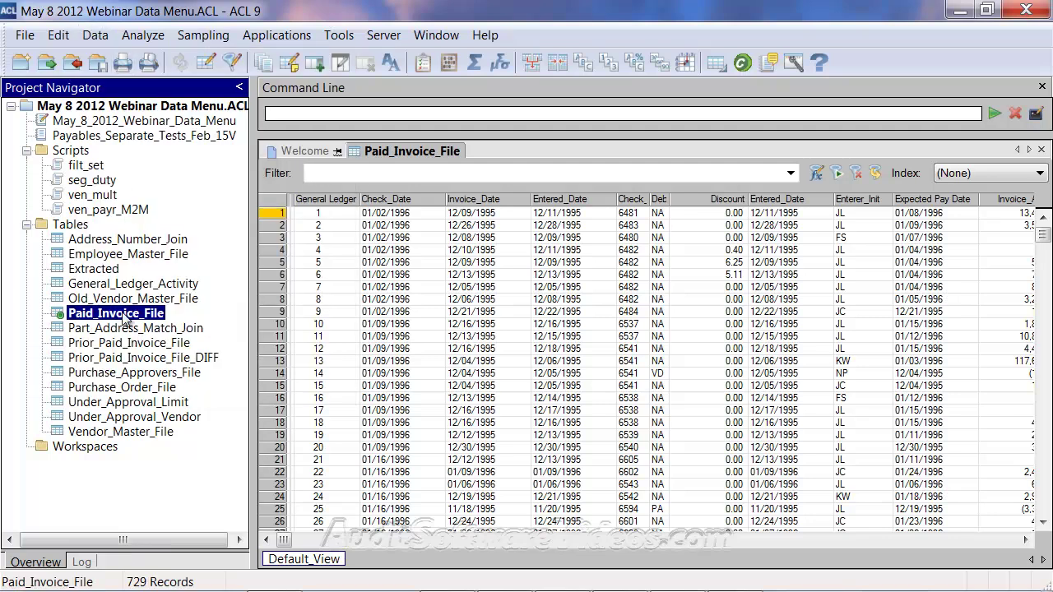
{"action": "left_click", "coordinate": [136, 344]}
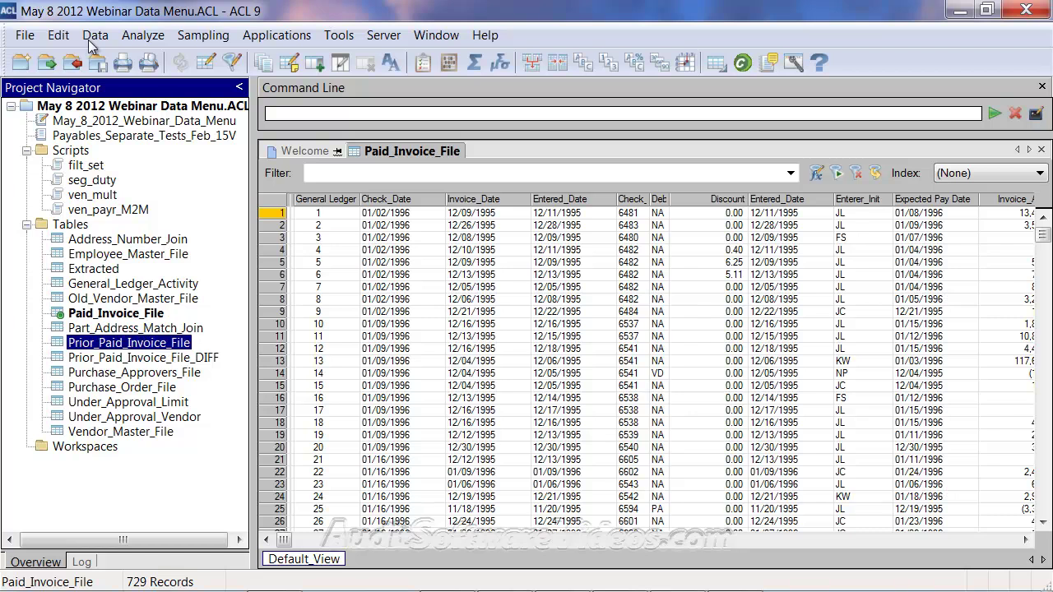
- Extract the Paid_Invoice_File table by record to a new output table named Extracted Append
{"action": "left_click", "coordinate": [124, 314]}
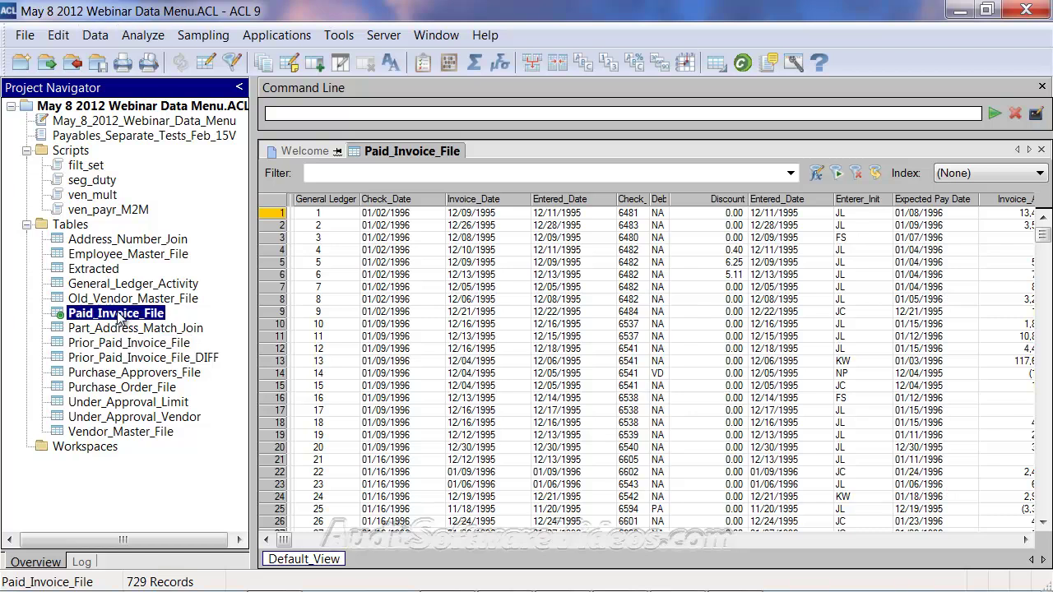
{"action": "left_click", "coordinate": [94, 35]}
{"action": "left_click", "coordinate": [115, 64]}
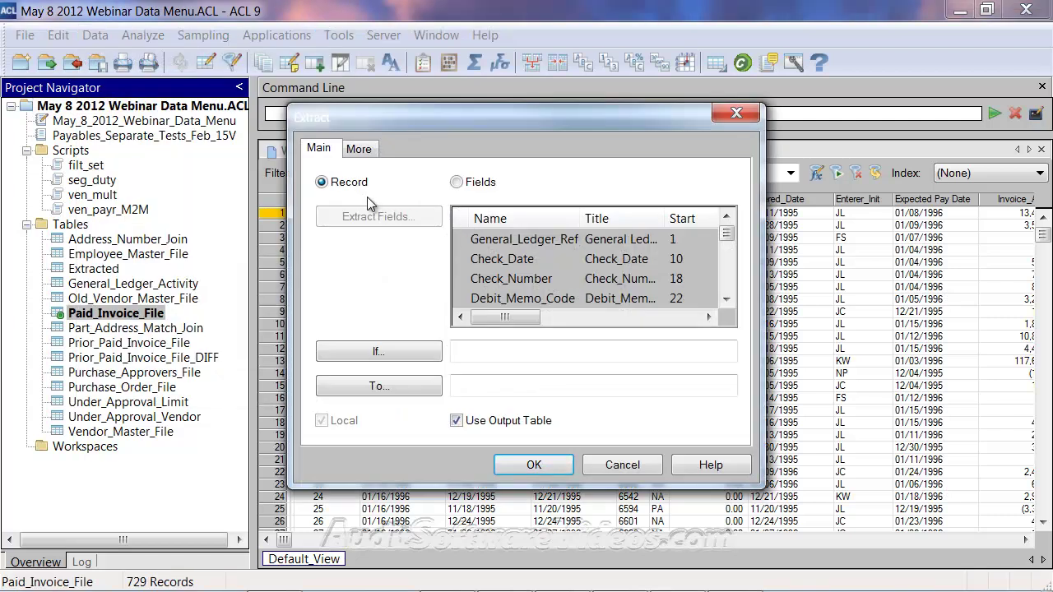
{"action": "left_click", "coordinate": [458, 182]}
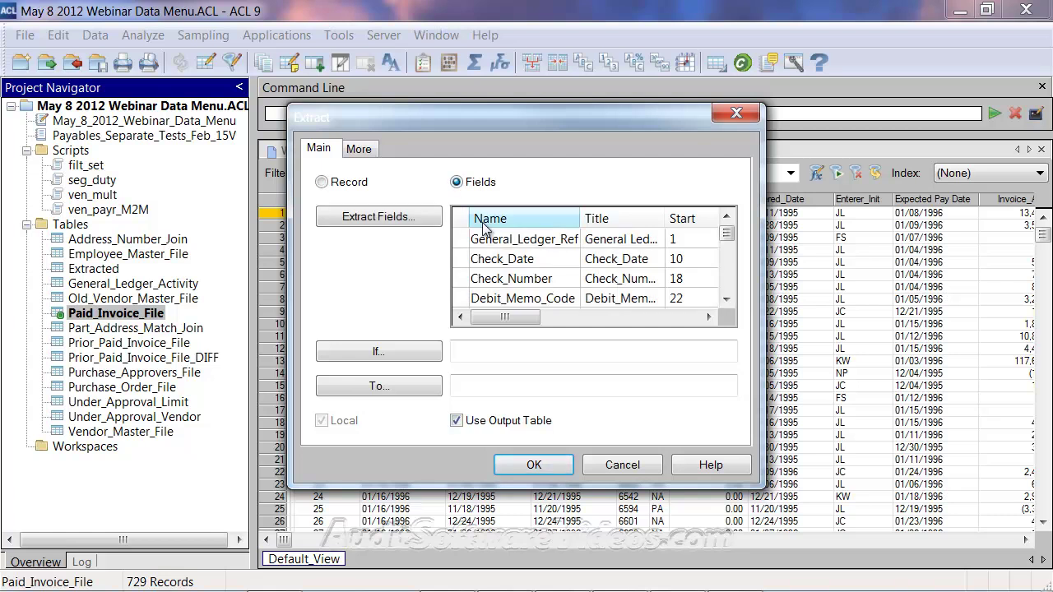
{"action": "left_click", "coordinate": [337, 188]}
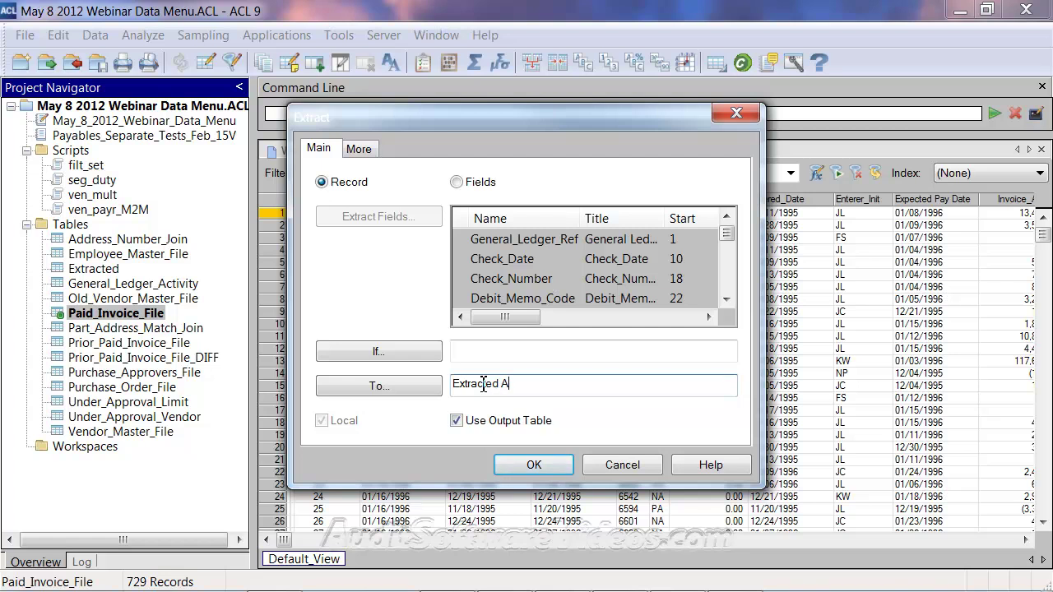
{"action": "key", "text": "Return"}
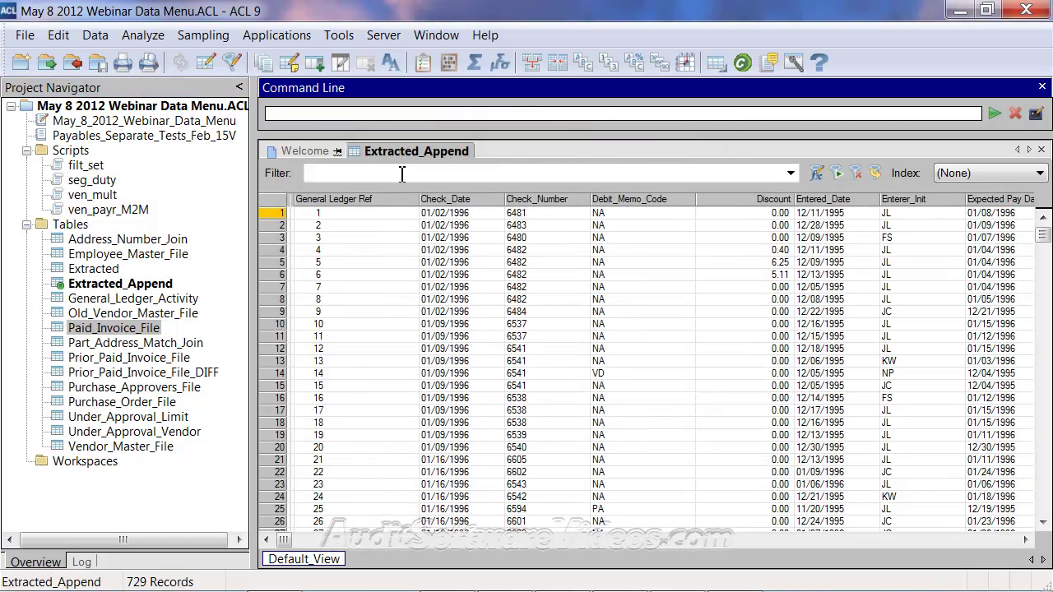
- Open the Prior_Paid_Invoice_File table, check the field definitions in its table layout, and close the layout
{"action": "double_click", "coordinate": [115, 330]}
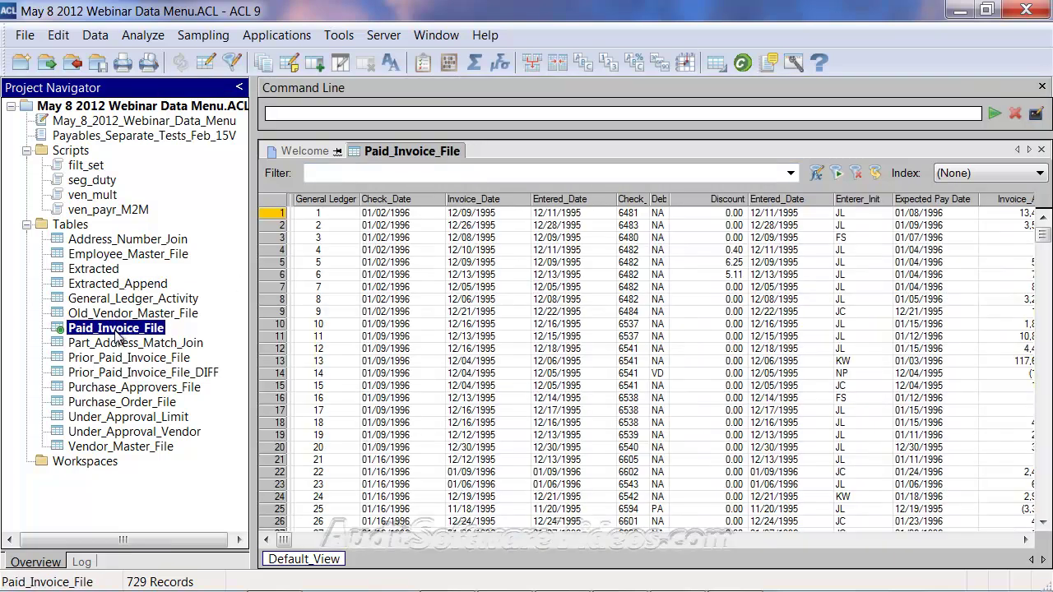
{"action": "double_click", "coordinate": [170, 359]}
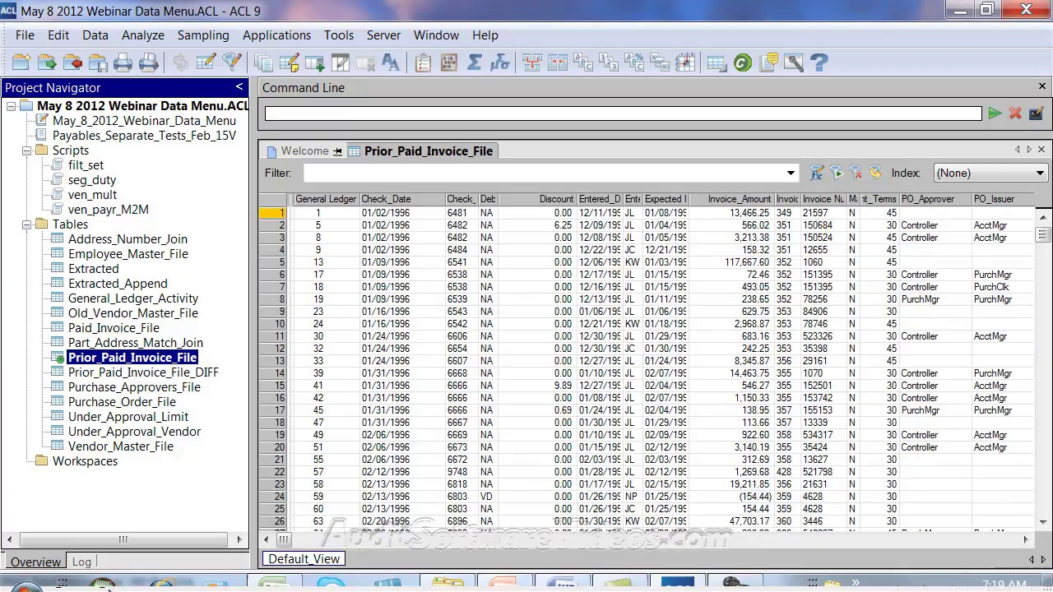
{"action": "left_click", "coordinate": [434, 449]}
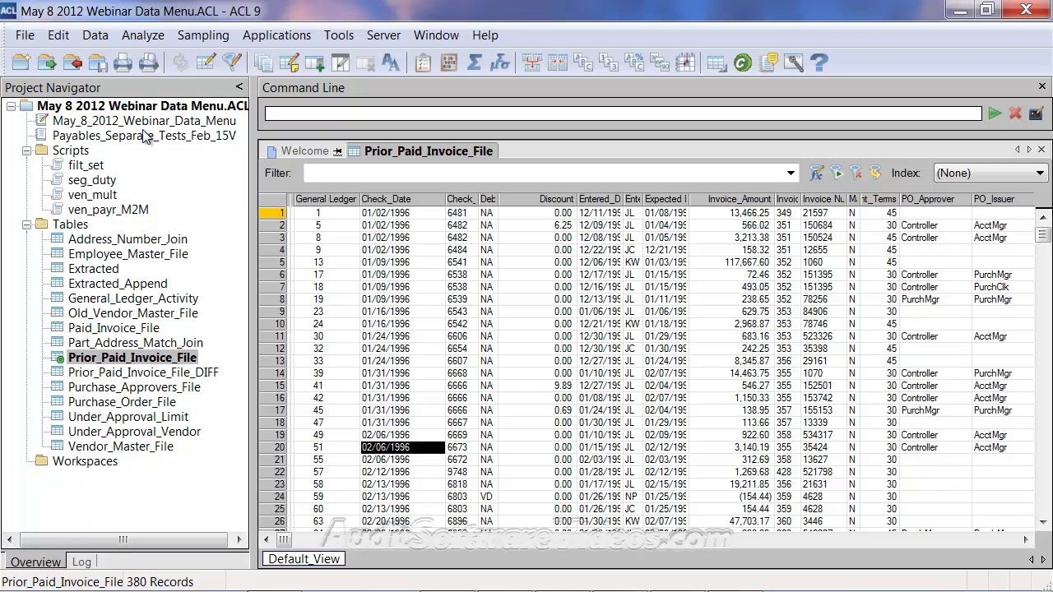
{"action": "left_click", "coordinate": [58, 35]}
{"action": "left_click", "coordinate": [90, 205]}
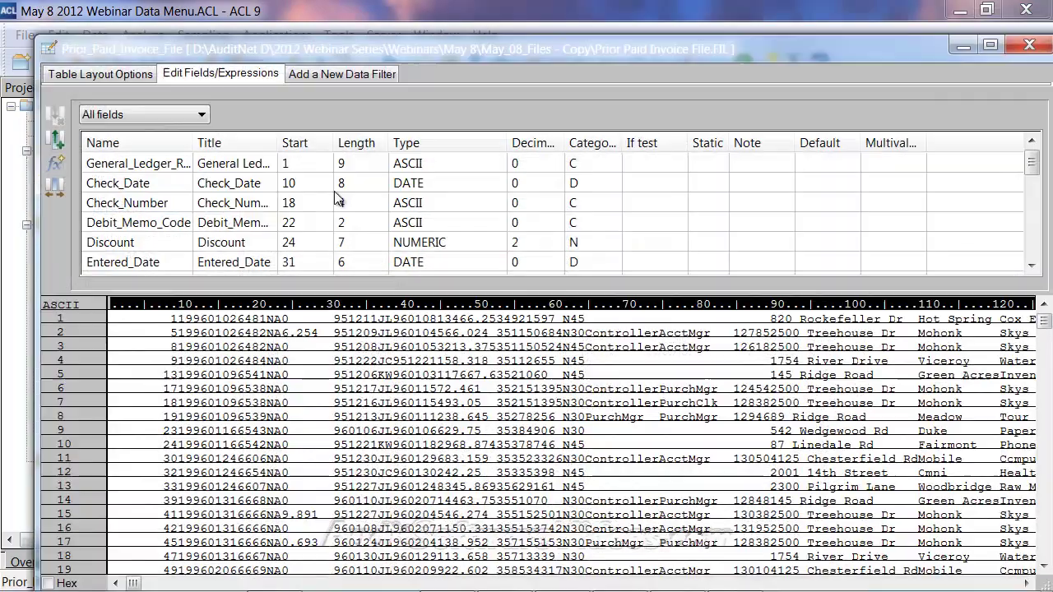
{"action": "left_click", "coordinate": [1030, 45]}
- Start a record extraction from Prior_Paid_Invoice_File and choose the existing Extracted Append.FIL as the output file
{"action": "left_click", "coordinate": [95, 36]}
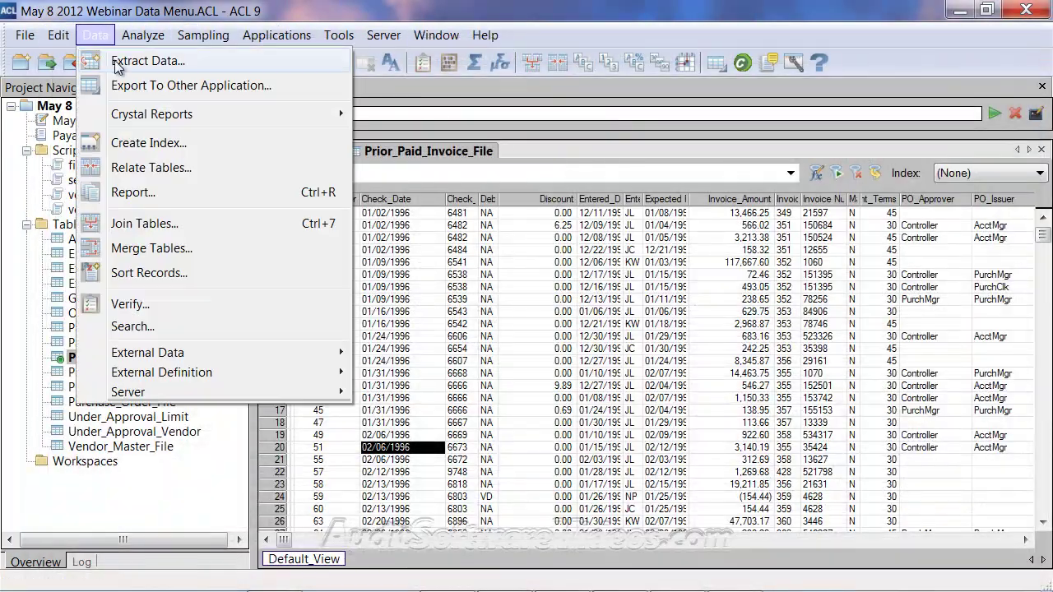
{"action": "left_click", "coordinate": [119, 64]}
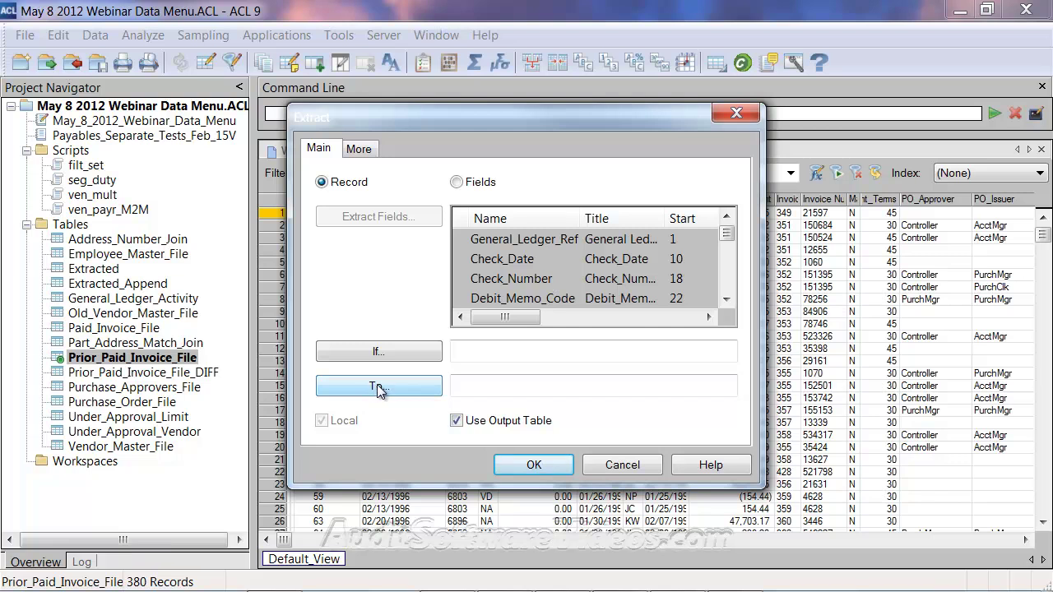
{"action": "left_click", "coordinate": [379, 392]}
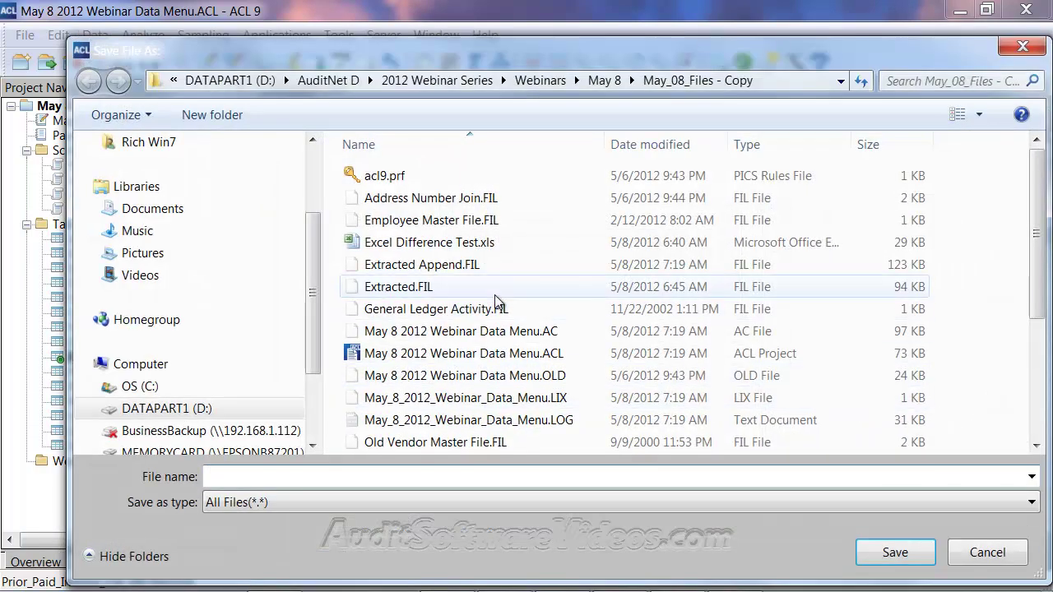
{"action": "left_click", "coordinate": [448, 267]}
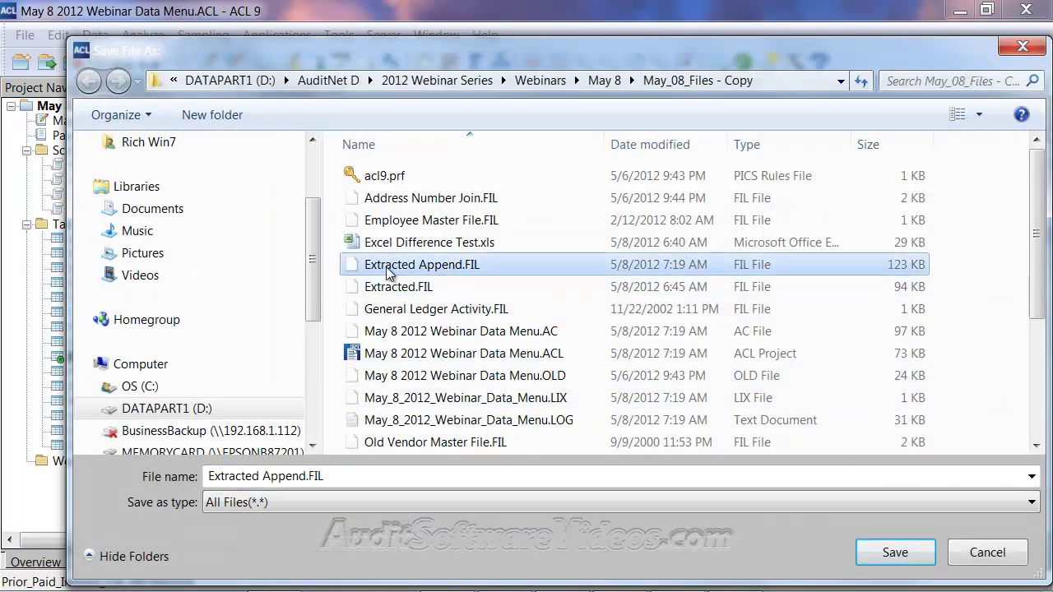
{"action": "left_click", "coordinate": [895, 552]}
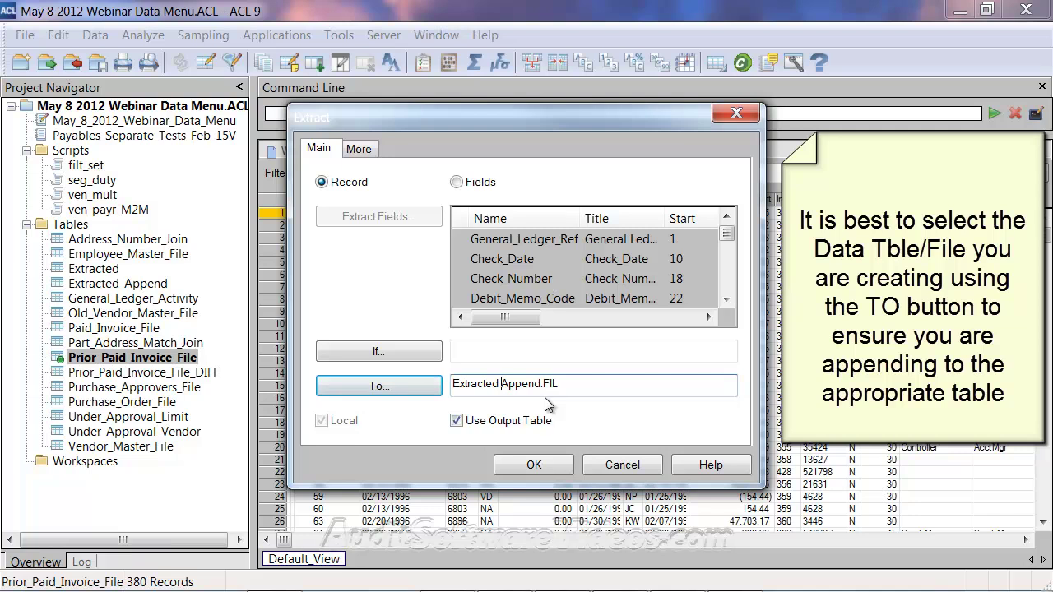
{"action": "type", "text": "_"}
- Enable Append To Existing File for all records and run the extraction
{"action": "left_click", "coordinate": [362, 151]}
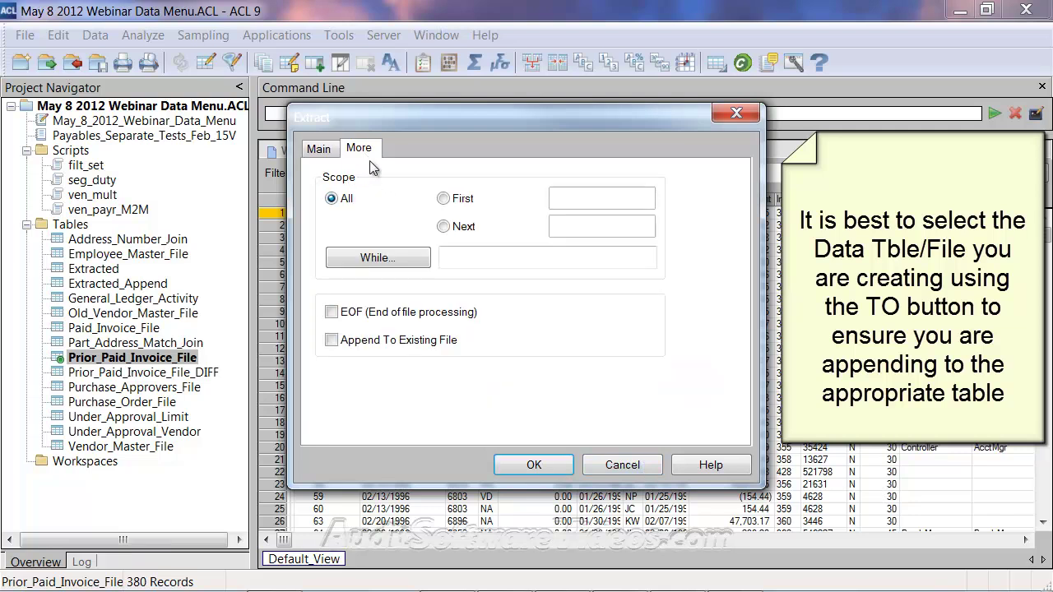
{"action": "left_click", "coordinate": [327, 148]}
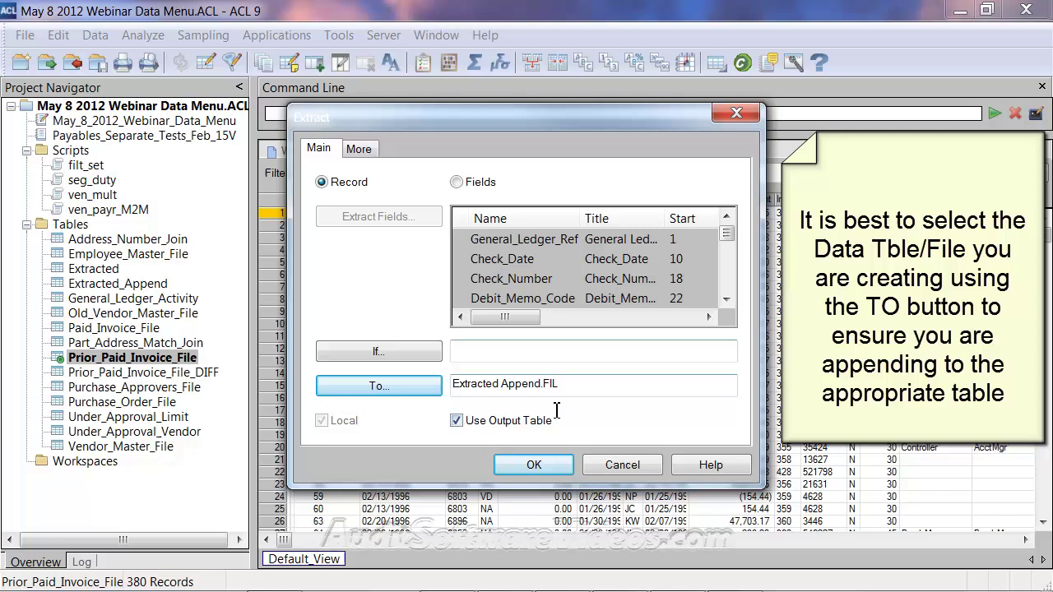
{"action": "left_click", "coordinate": [362, 151]}
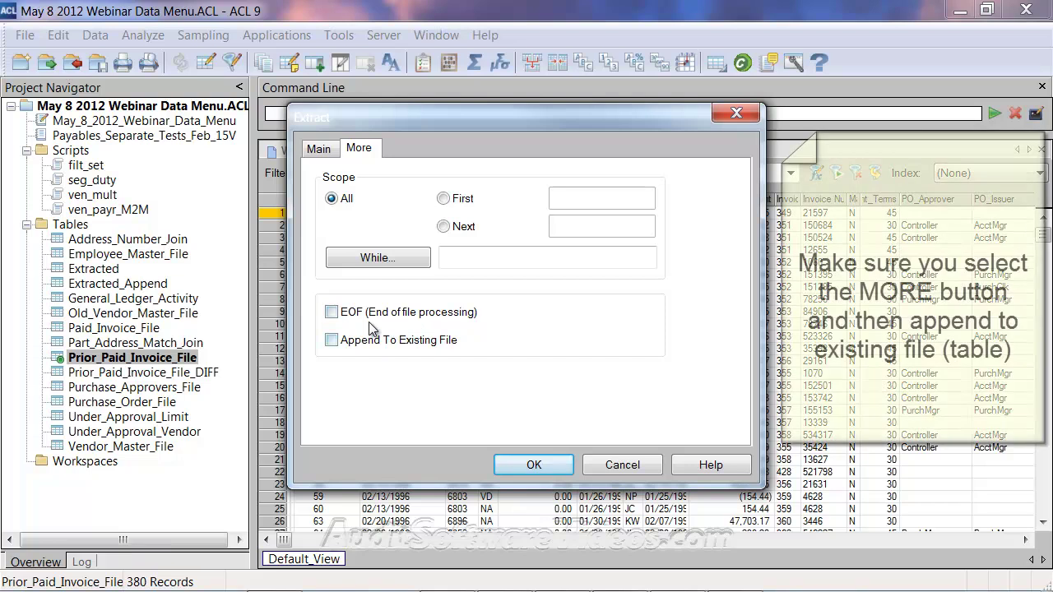
{"action": "left_click", "coordinate": [332, 341]}
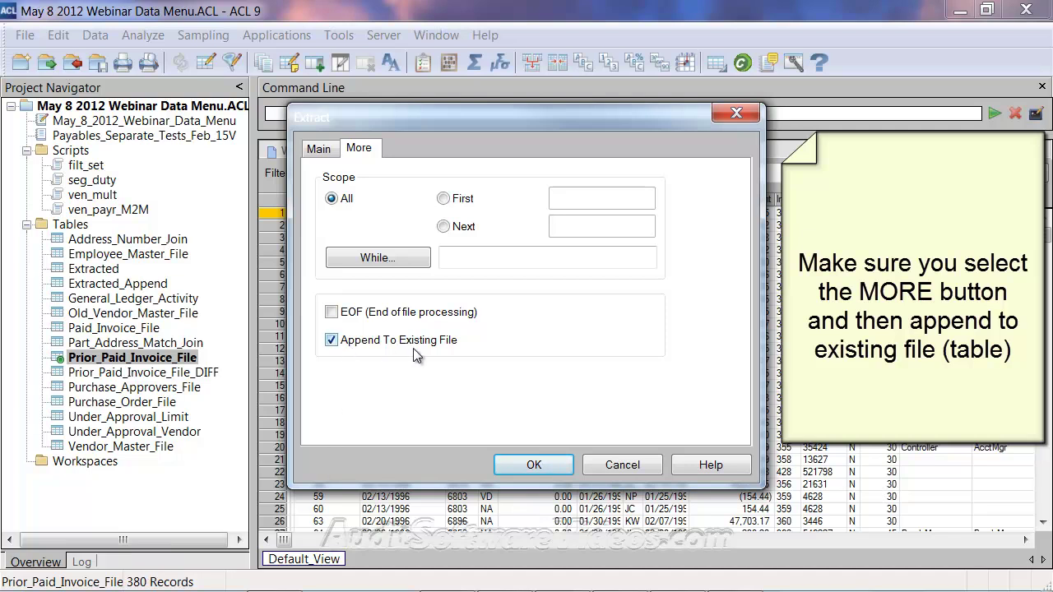
{"action": "left_click", "coordinate": [534, 466]}
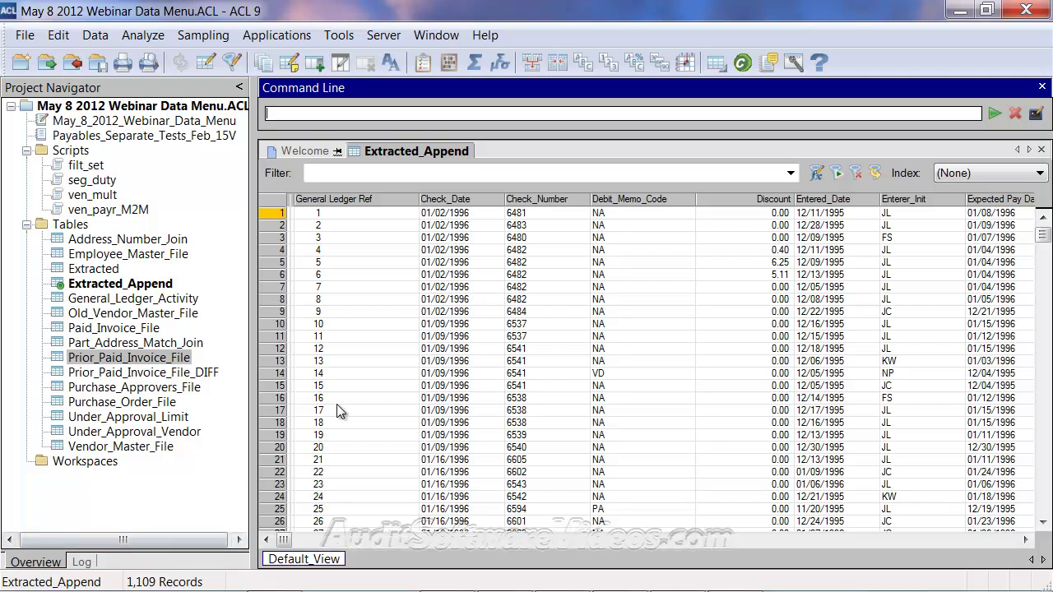
- Compare the record counts of Paid_Invoice_File, Prior_Paid_Invoice_File and Extracted_Append by opening each table
{"action": "double_click", "coordinate": [146, 329]}
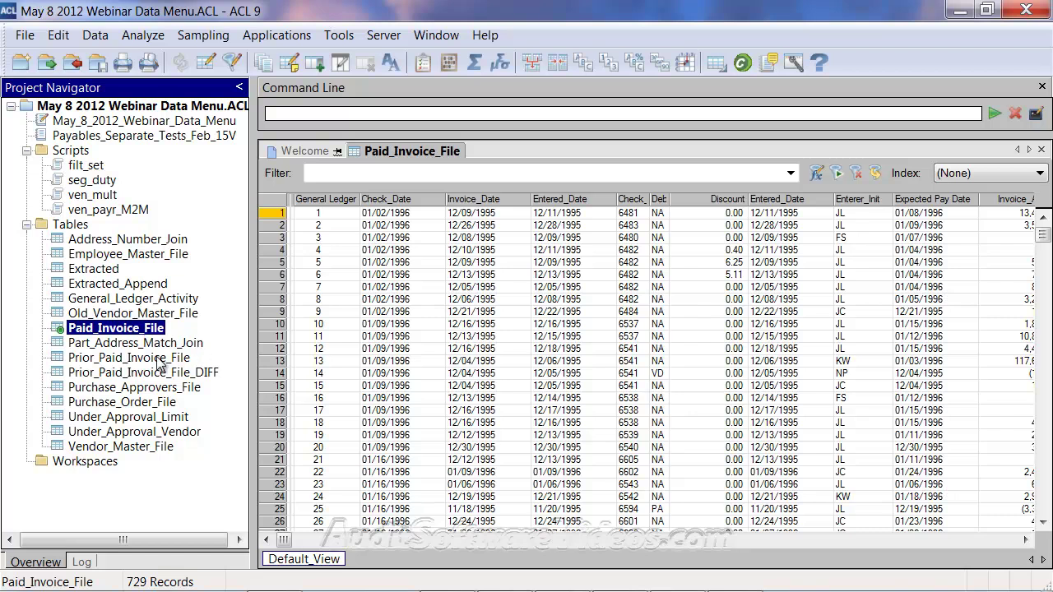
{"action": "double_click", "coordinate": [159, 359]}
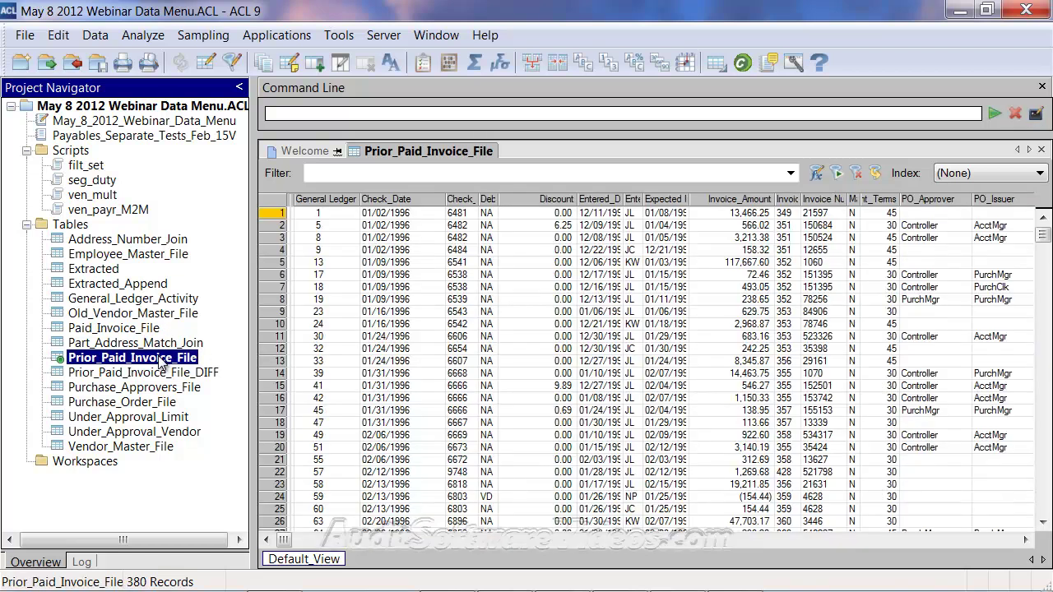
{"action": "double_click", "coordinate": [116, 285]}
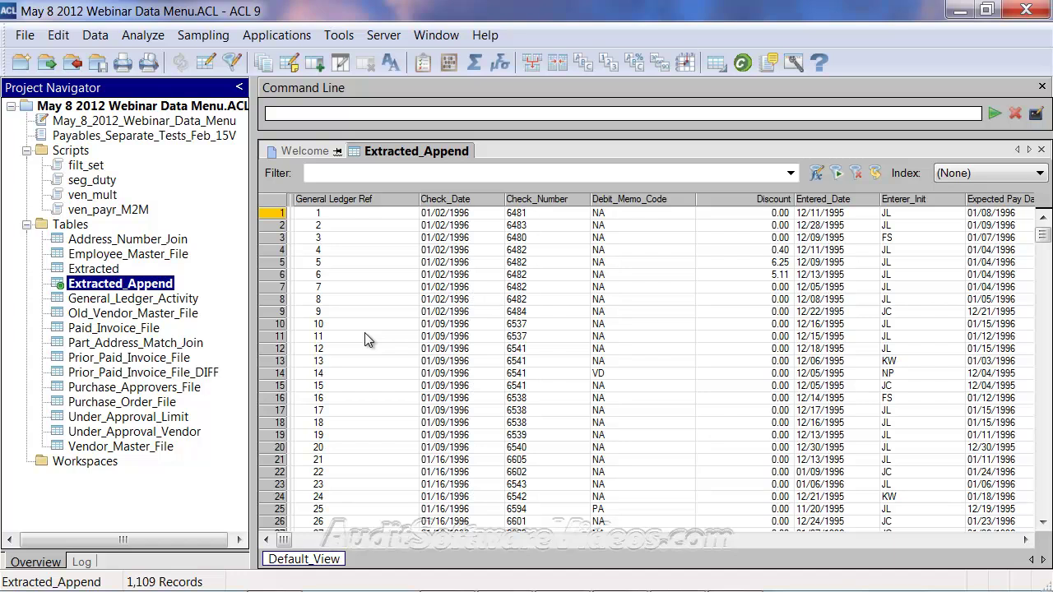
- Set up an extraction by fields from Paid_Invoice_File with Check_Date, Check_Number and Enterer_Init as the selected fields
{"action": "double_click", "coordinate": [113, 328]}
{"action": "left_click", "coordinate": [95, 36]}
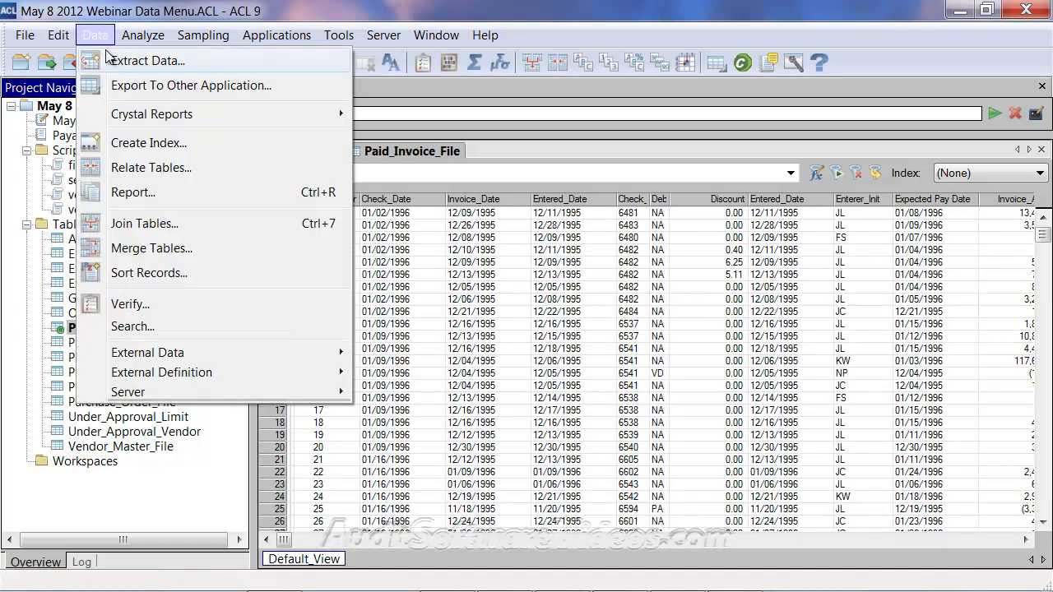
{"action": "left_click", "coordinate": [108, 57]}
{"action": "left_click", "coordinate": [457, 183]}
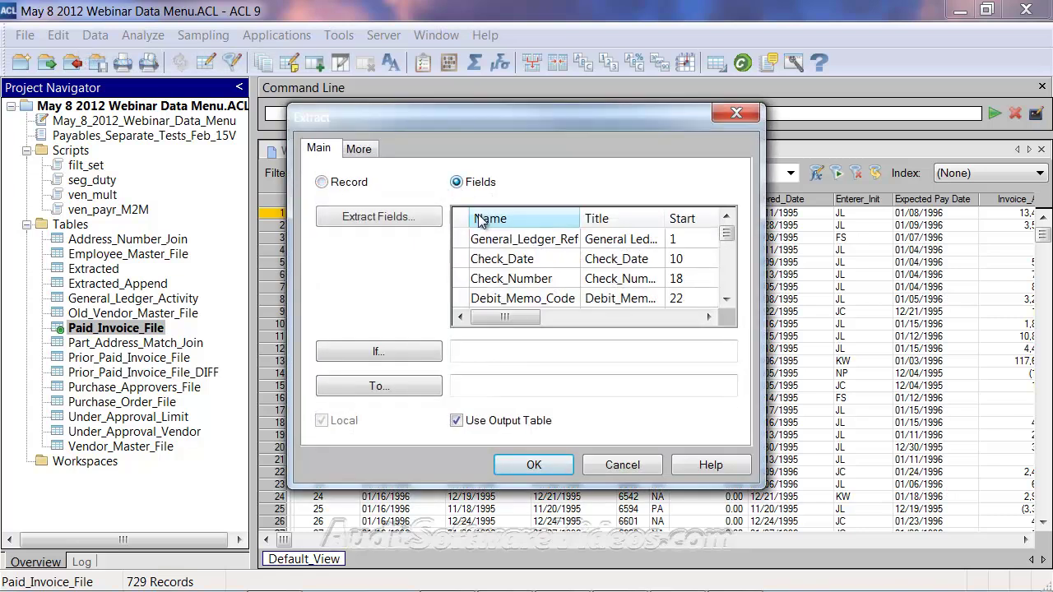
{"action": "left_click", "coordinate": [400, 216]}
{"action": "double_click", "coordinate": [362, 227]}
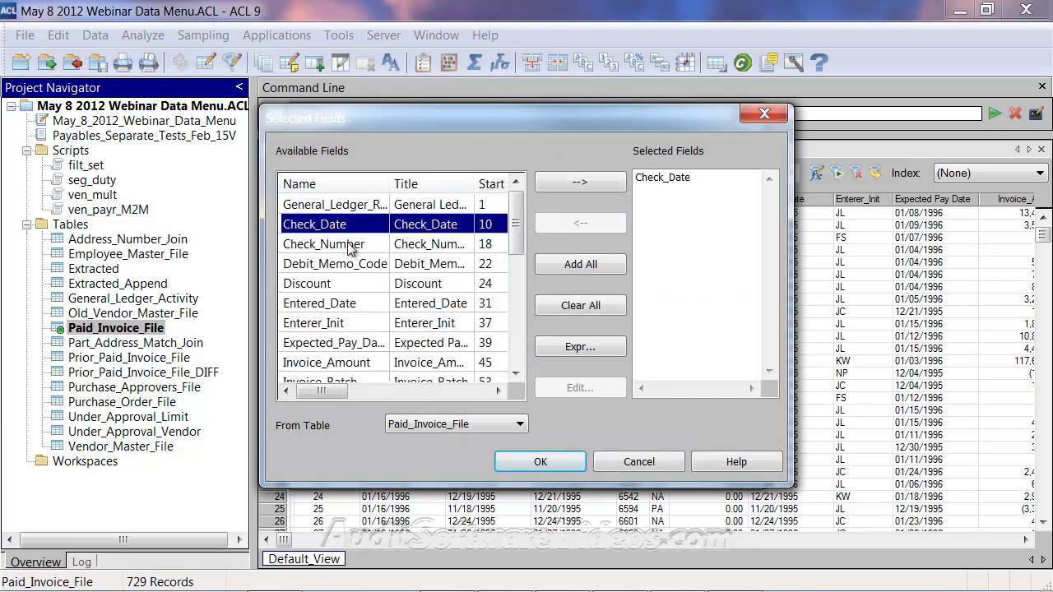
{"action": "double_click", "coordinate": [350, 247]}
{"action": "double_click", "coordinate": [334, 326]}
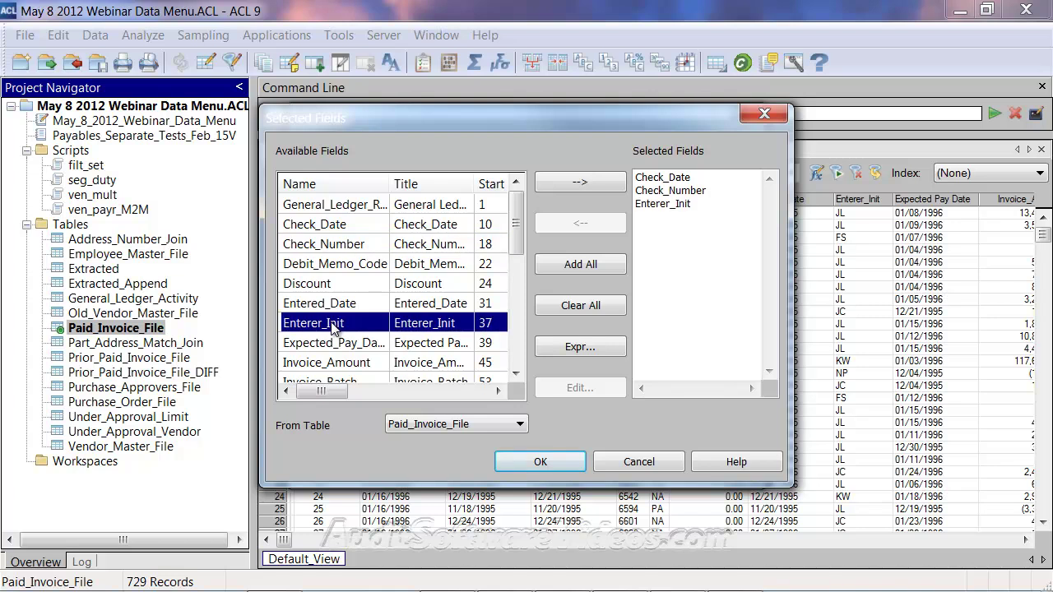
{"action": "left_click", "coordinate": [540, 462]}
- Send the field extraction to the existing Extracted Append.FIL, run it, and agree to overwrite the existing output
{"action": "left_click", "coordinate": [453, 385]}
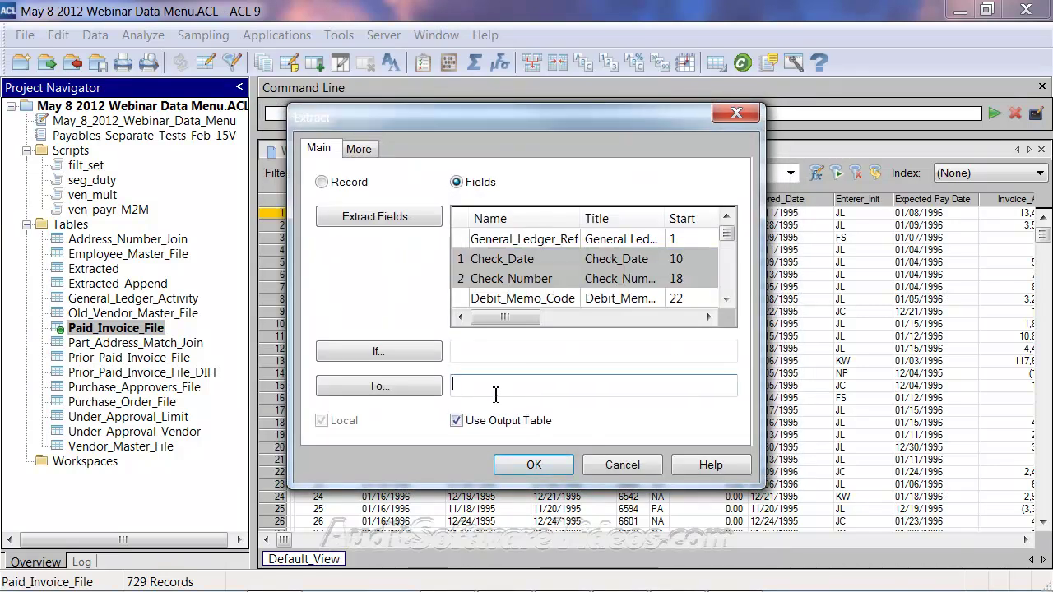
{"action": "left_click", "coordinate": [418, 387]}
{"action": "left_click", "coordinate": [424, 264]}
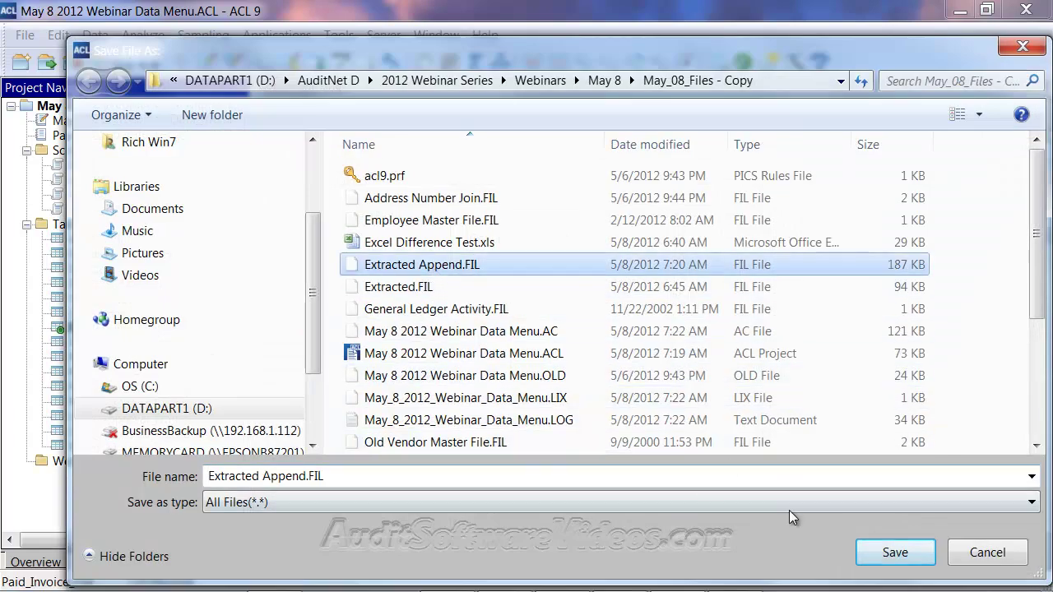
{"action": "left_click", "coordinate": [882, 552]}
{"action": "left_click", "coordinate": [548, 463]}
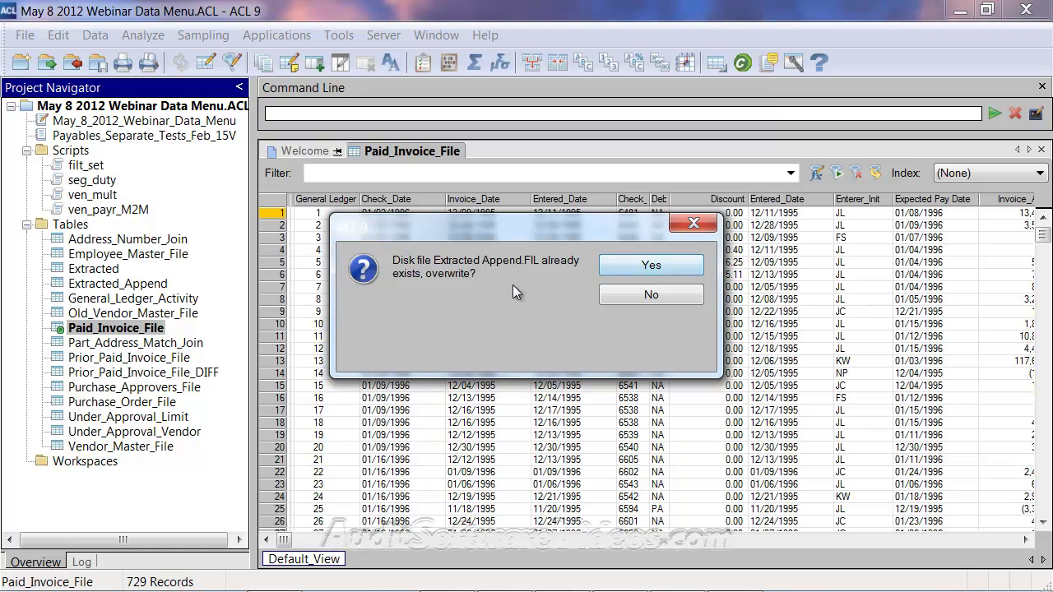
{"action": "left_click", "coordinate": [640, 265]}
{"action": "left_click", "coordinate": [655, 272]}
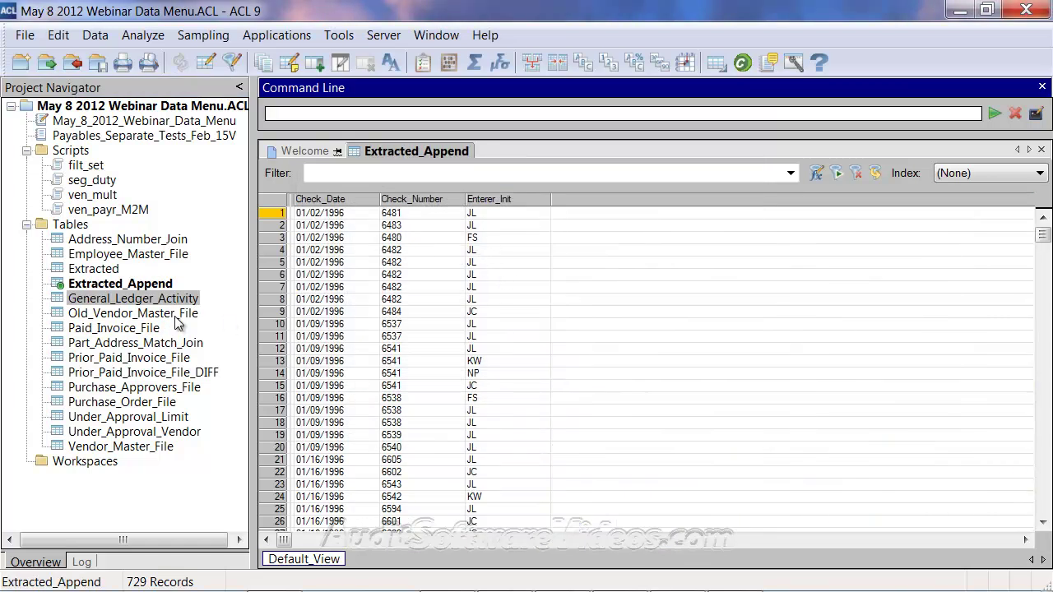
- Set up an extraction by fields from Prior_Paid_Invoice_File with General_Ledger_Ref, Check_Number and Entered_Date as the selected fields
{"action": "double_click", "coordinate": [136, 358]}
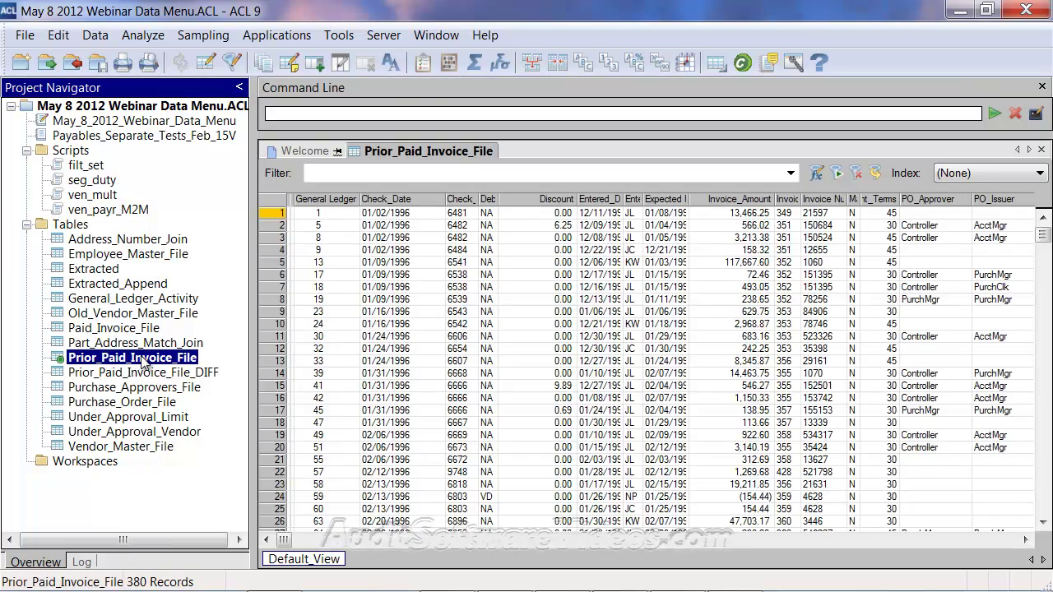
{"action": "left_click", "coordinate": [95, 35]}
{"action": "left_click", "coordinate": [120, 64]}
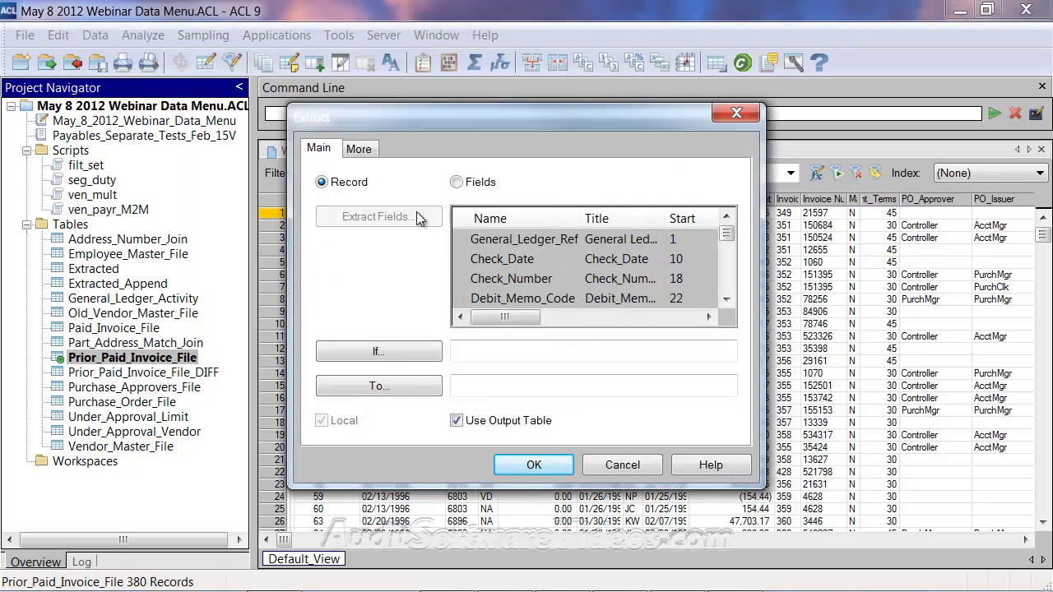
{"action": "left_click", "coordinate": [457, 181]}
{"action": "left_click", "coordinate": [413, 217]}
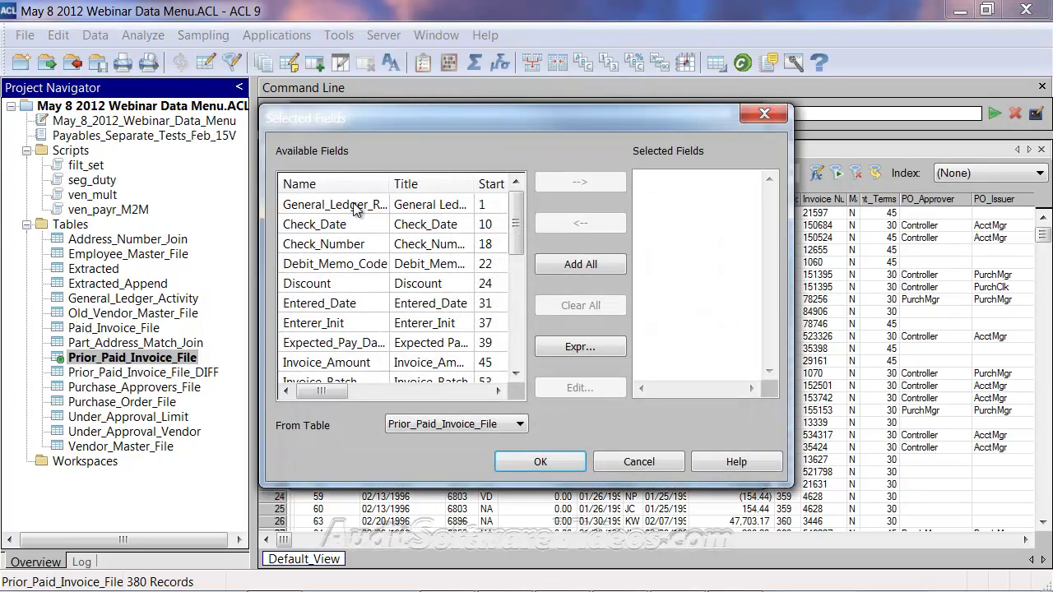
{"action": "double_click", "coordinate": [355, 208]}
{"action": "double_click", "coordinate": [352, 246]}
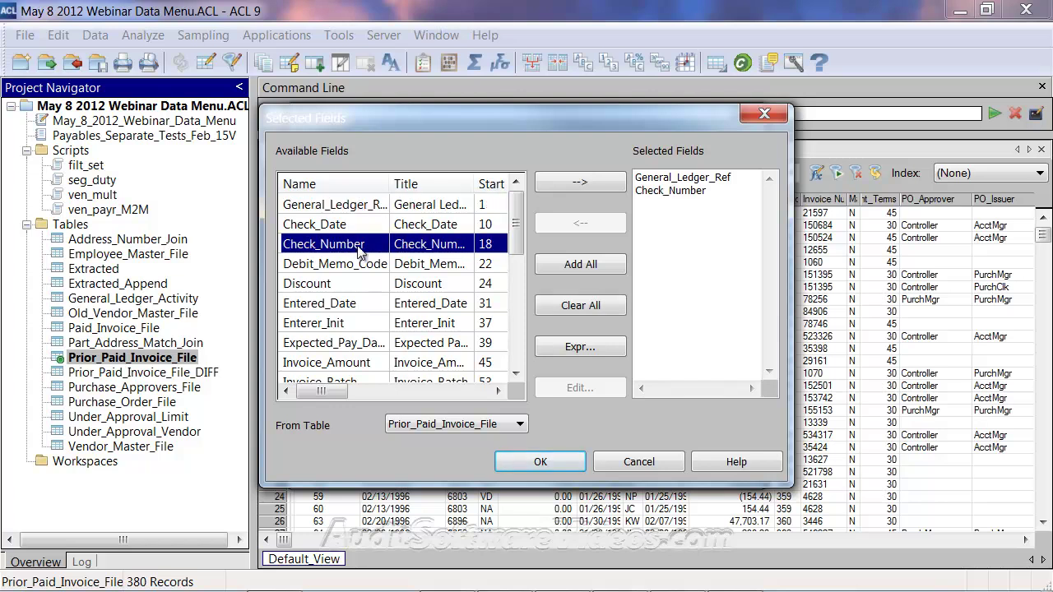
{"action": "double_click", "coordinate": [336, 304]}
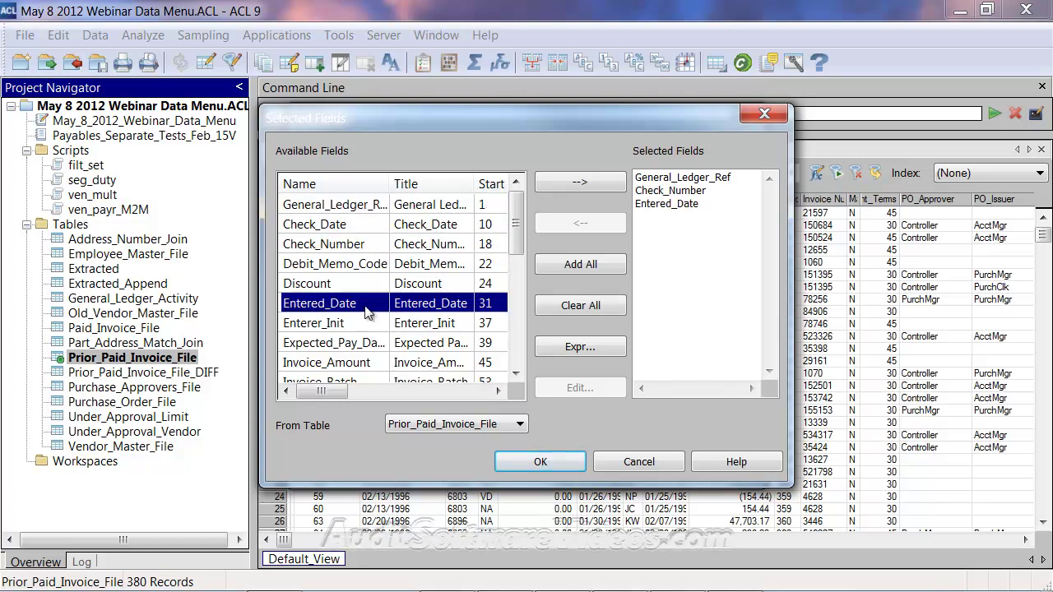
{"action": "left_click", "coordinate": [529, 462]}
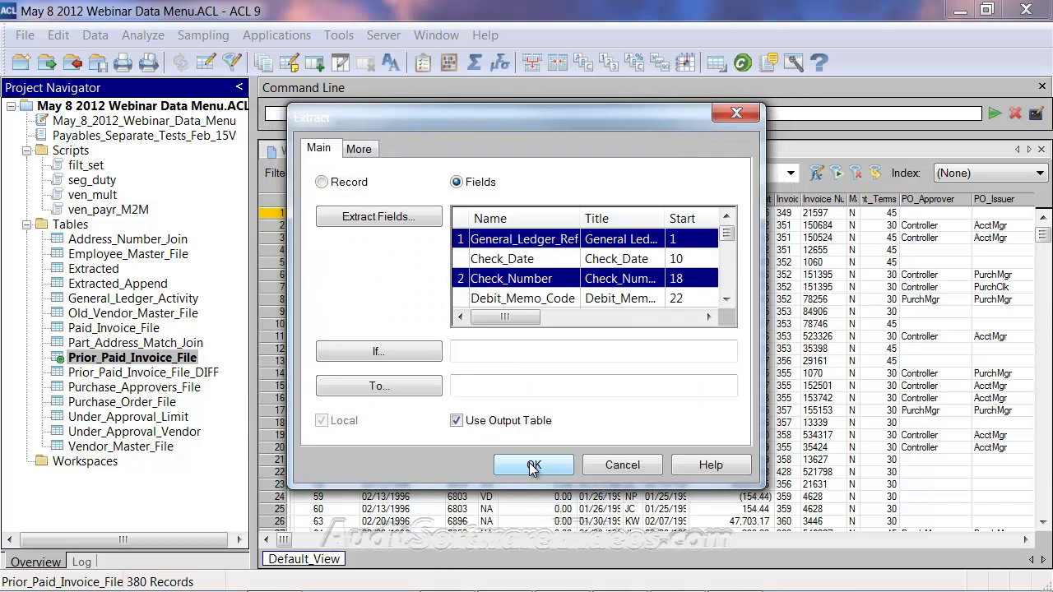
- Send the field extraction to the existing Extracted Append.FIL, enable Append To Existing File, and run it
{"action": "left_click", "coordinate": [409, 387]}
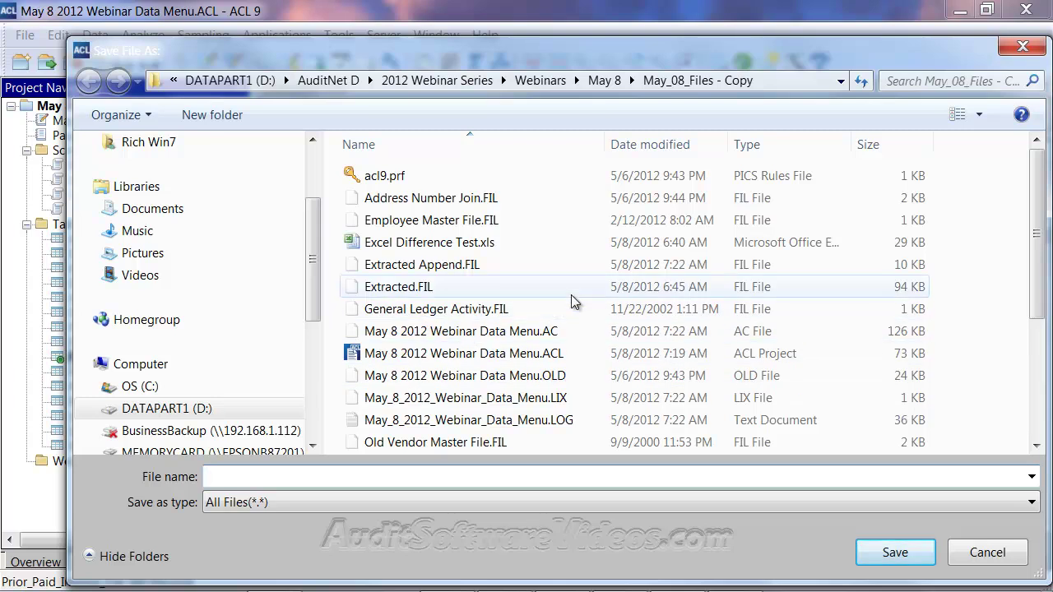
{"action": "left_click", "coordinate": [451, 270]}
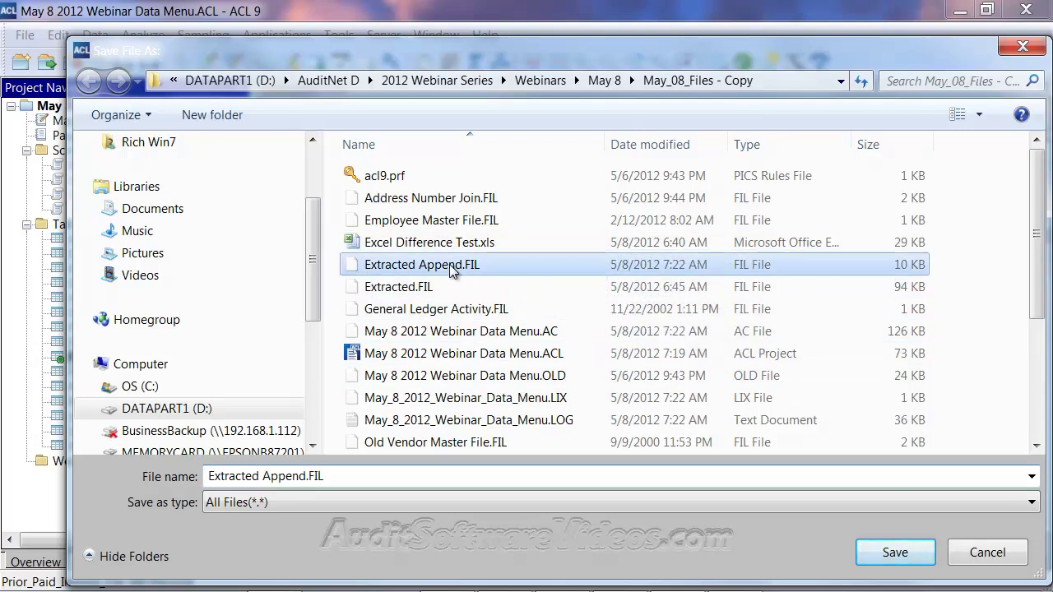
{"action": "left_click", "coordinate": [893, 553]}
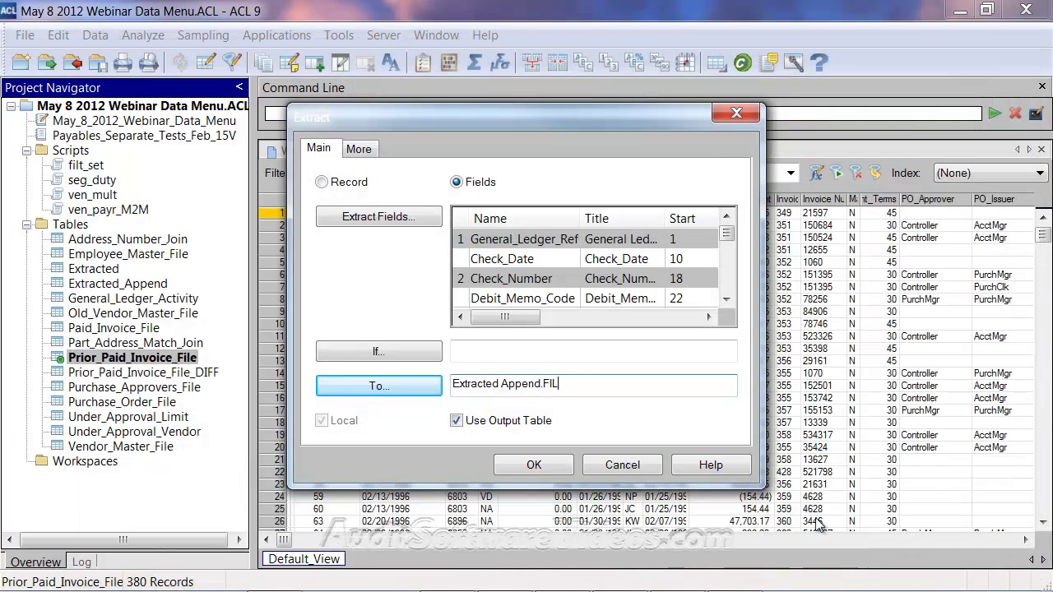
{"action": "left_click", "coordinate": [369, 153]}
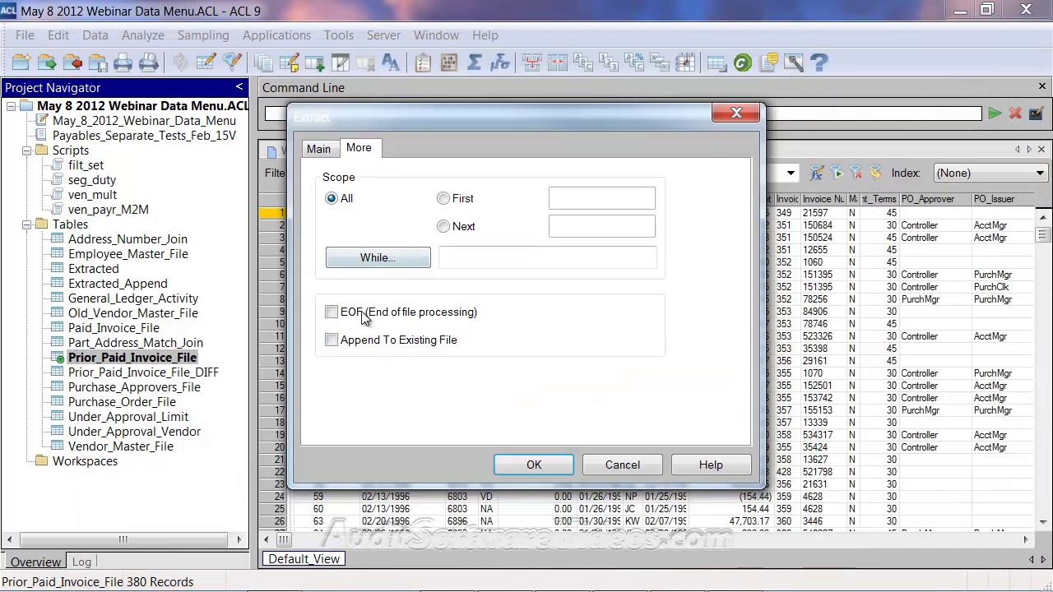
{"action": "left_click", "coordinate": [331, 339]}
{"action": "left_click", "coordinate": [321, 149]}
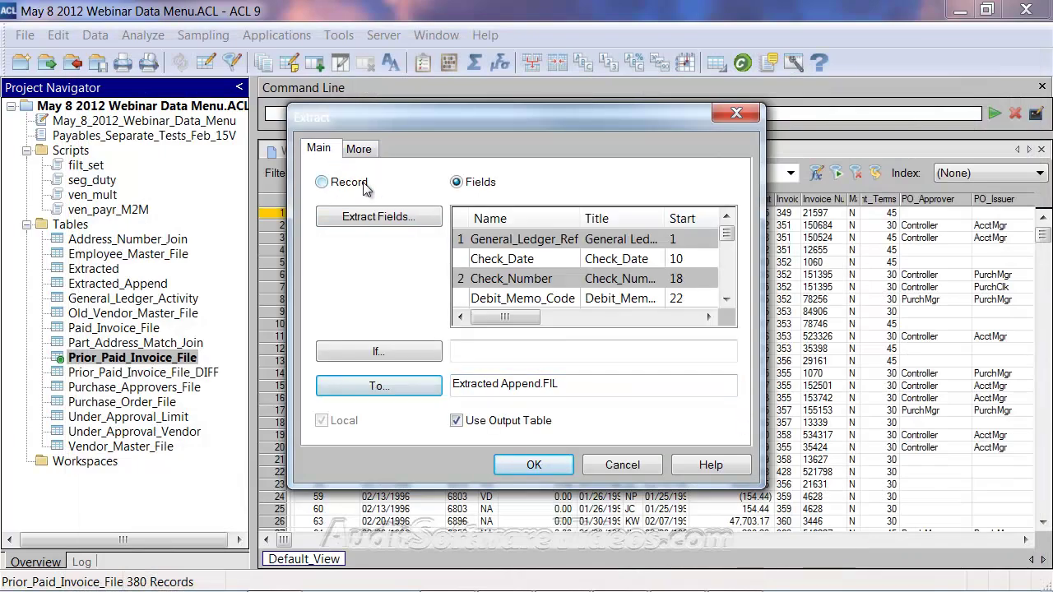
{"action": "left_click", "coordinate": [534, 466]}
- Examine how the appended records line up with the field positions in Extracted_Append's view and table layout
{"action": "left_click_drag", "start_coordinate": [1043, 235], "coordinate": [1045, 399]}
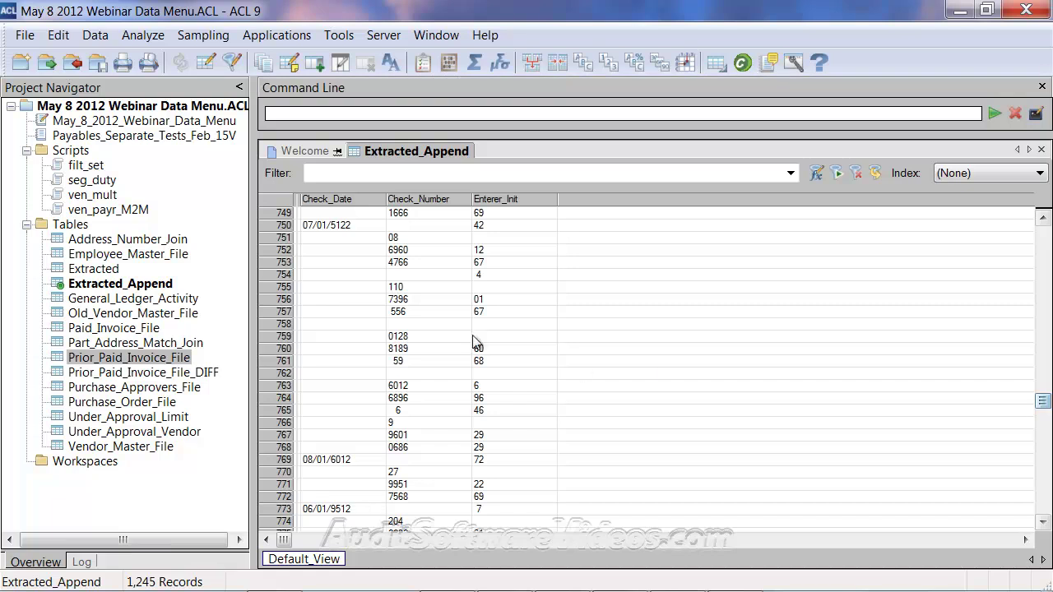
{"action": "left_click", "coordinate": [58, 35]}
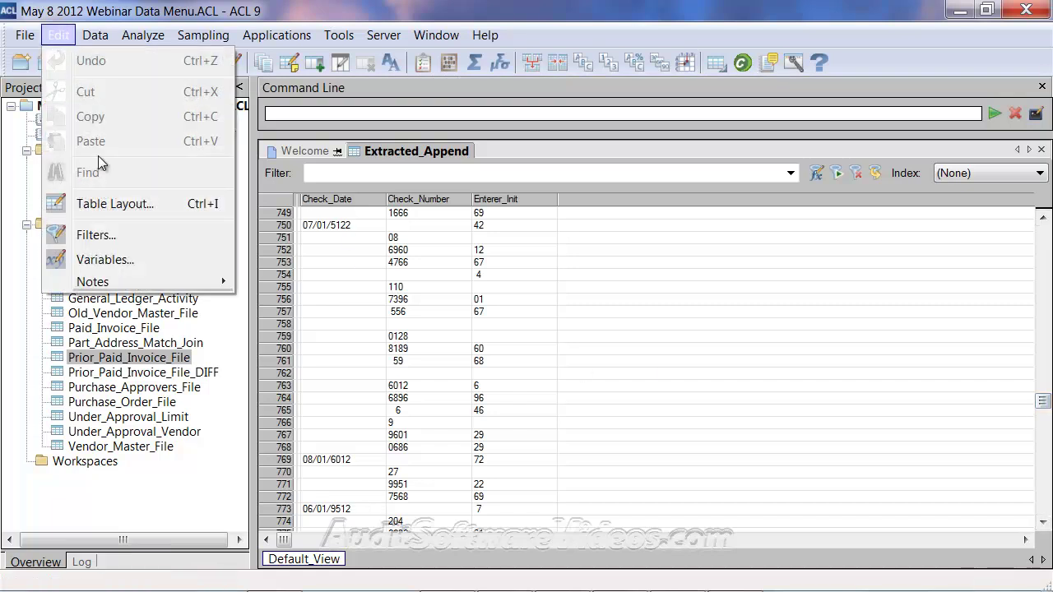
{"action": "left_click", "coordinate": [101, 206]}
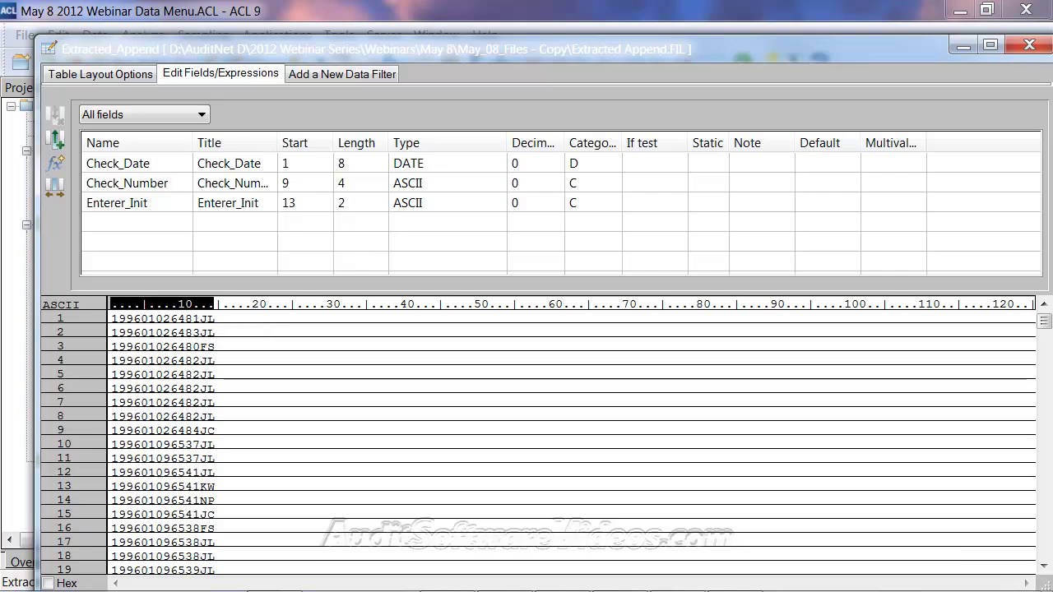
{"action": "left_click_drag", "start_coordinate": [1044, 320], "coordinate": [1045, 469]}
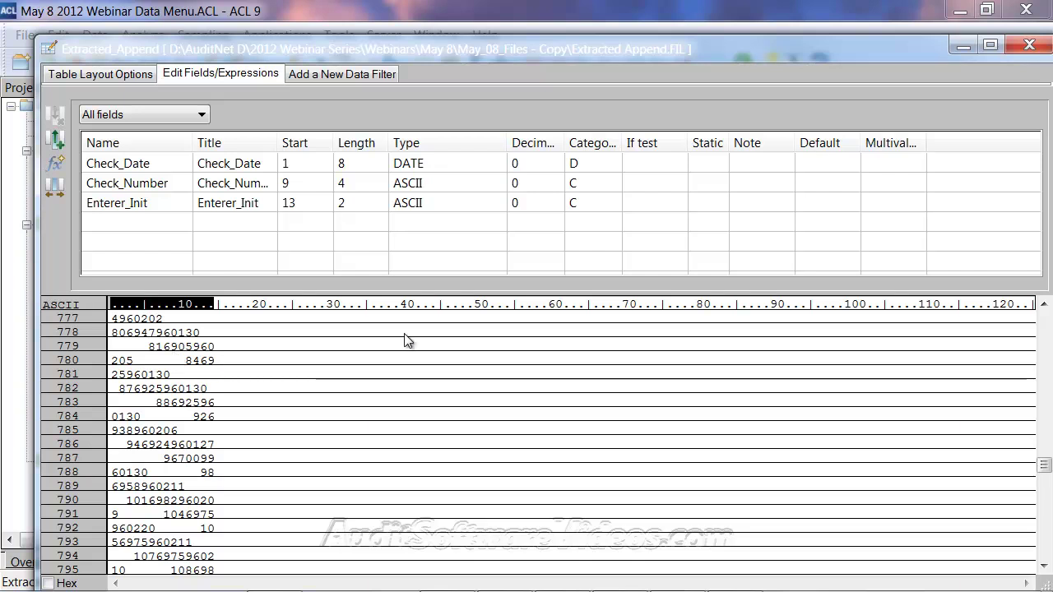
{"action": "left_click", "coordinate": [1029, 46]}
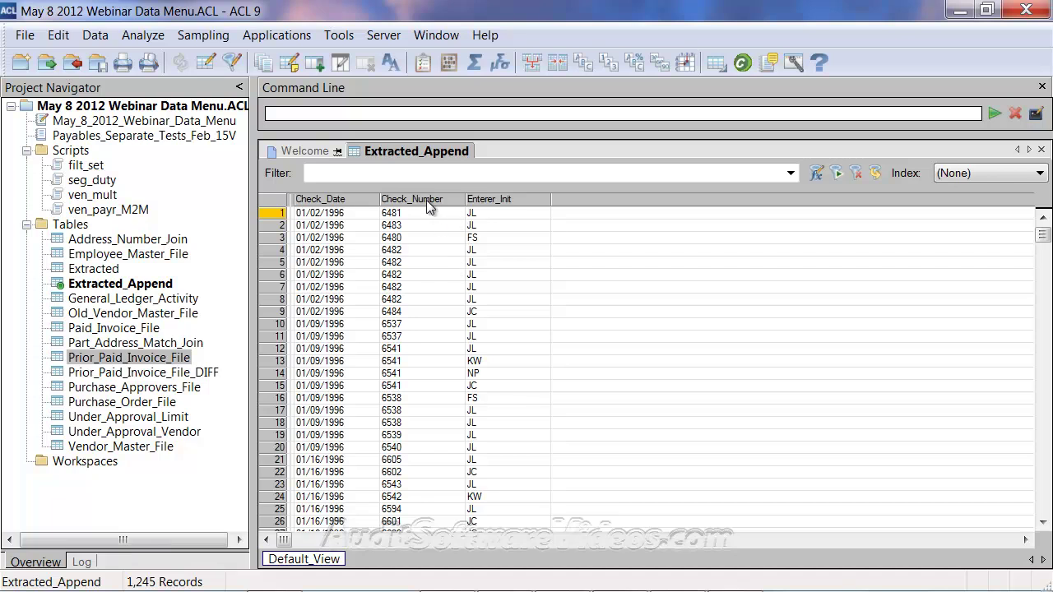
- Open Paid_Invoice_File, run the display command from the command line, and review its fields' types, start positions and lengths
{"action": "double_click", "coordinate": [95, 270]}
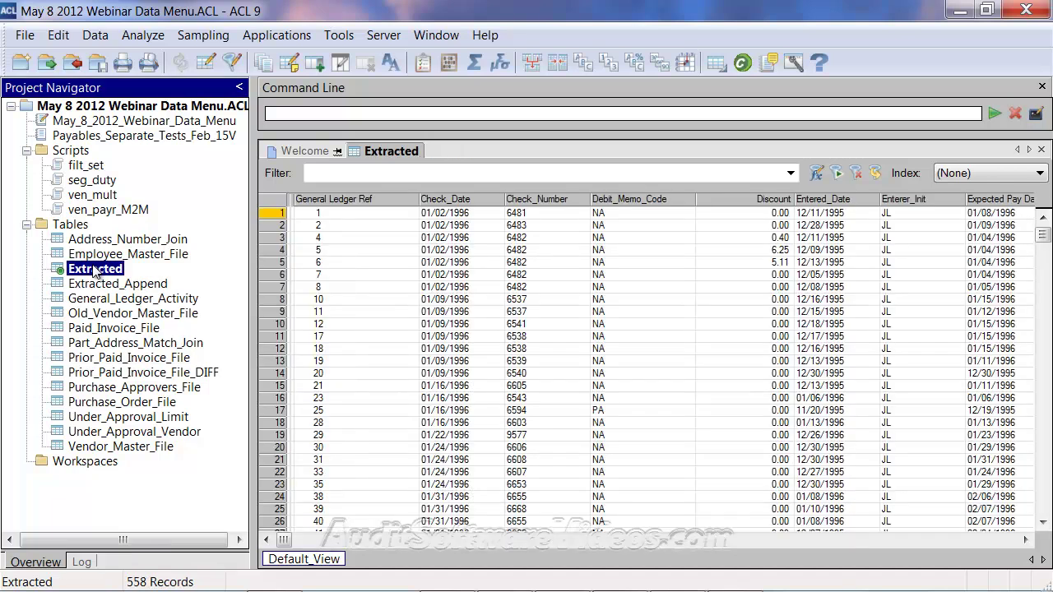
{"action": "double_click", "coordinate": [109, 330]}
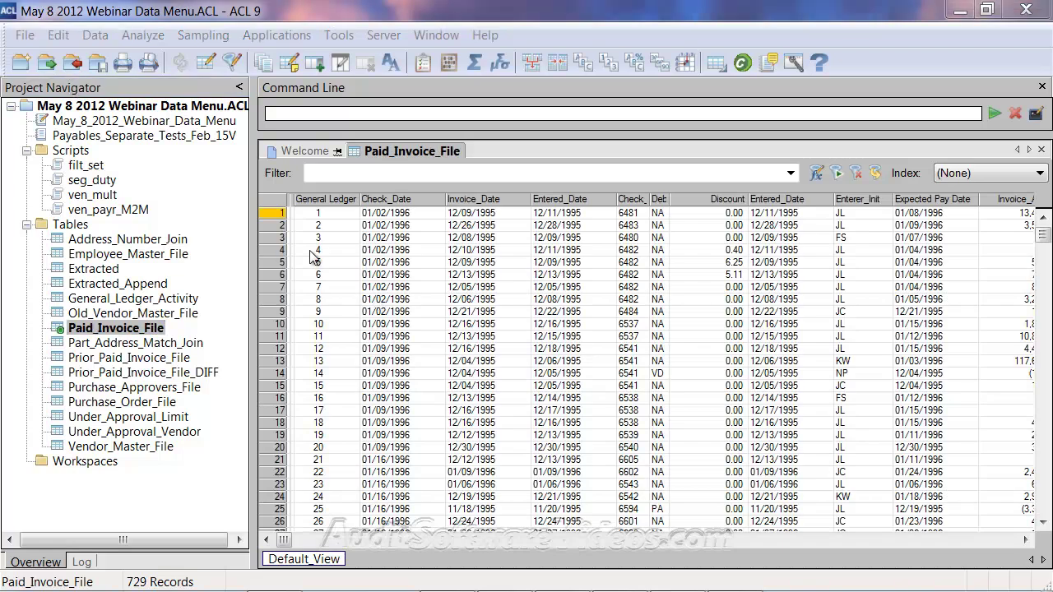
{"action": "left_click", "coordinate": [58, 35]}
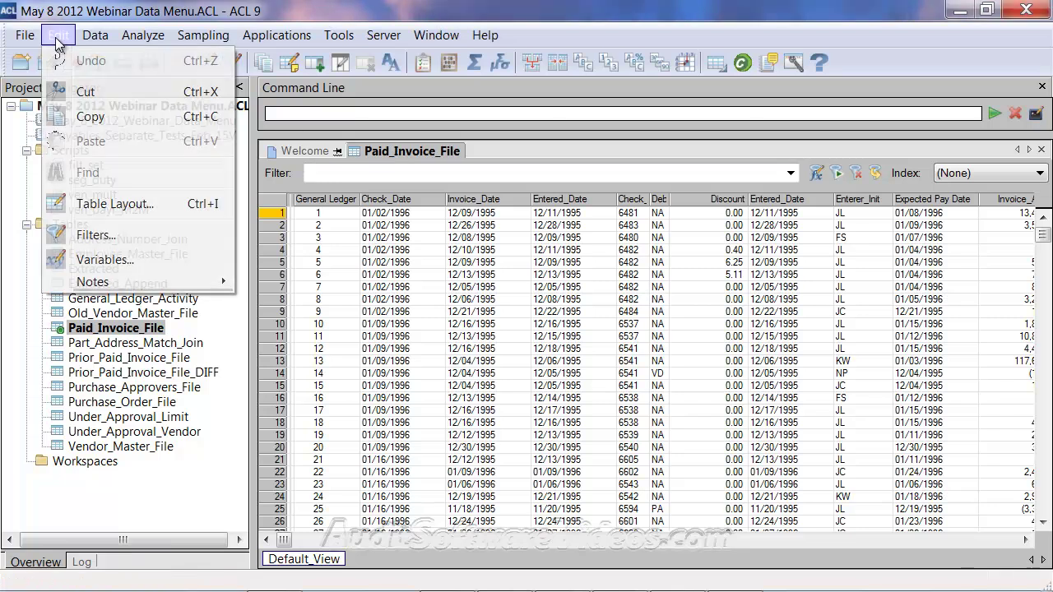
{"action": "left_click", "coordinate": [286, 117]}
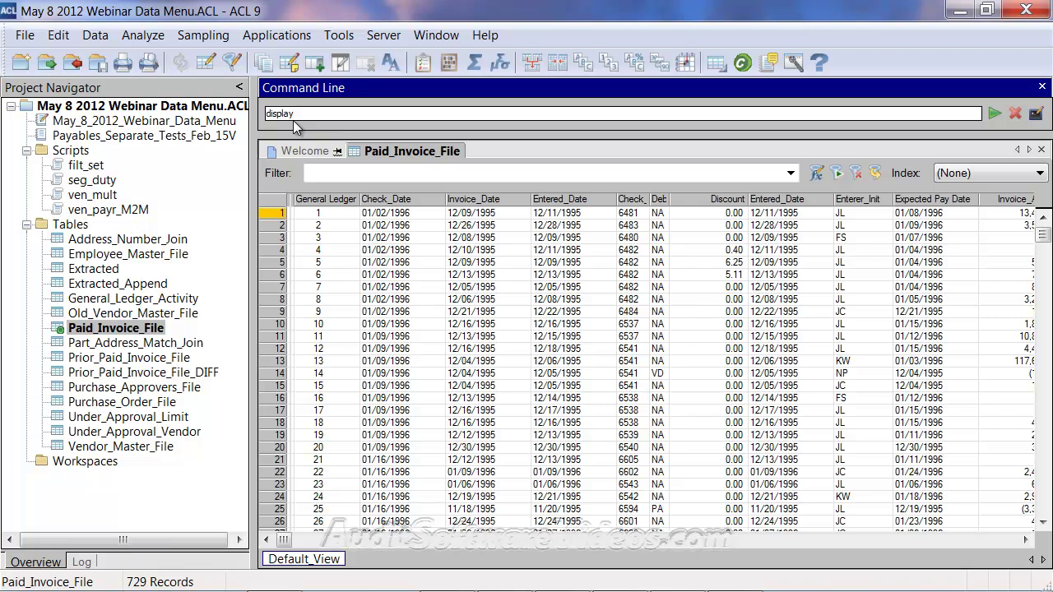
{"action": "left_click", "coordinate": [449, 34]}
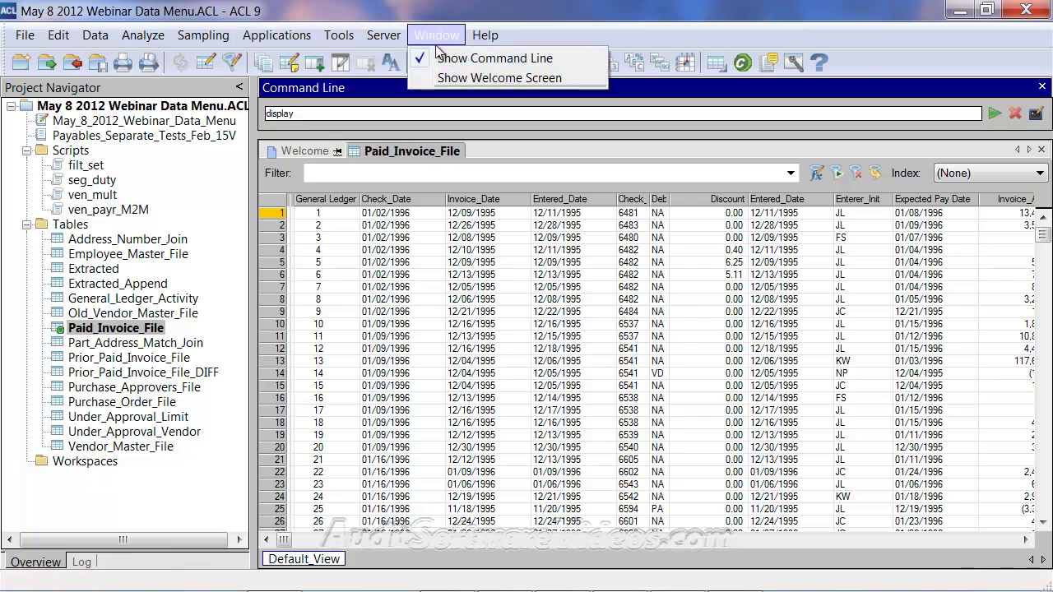
{"action": "left_click", "coordinate": [436, 36]}
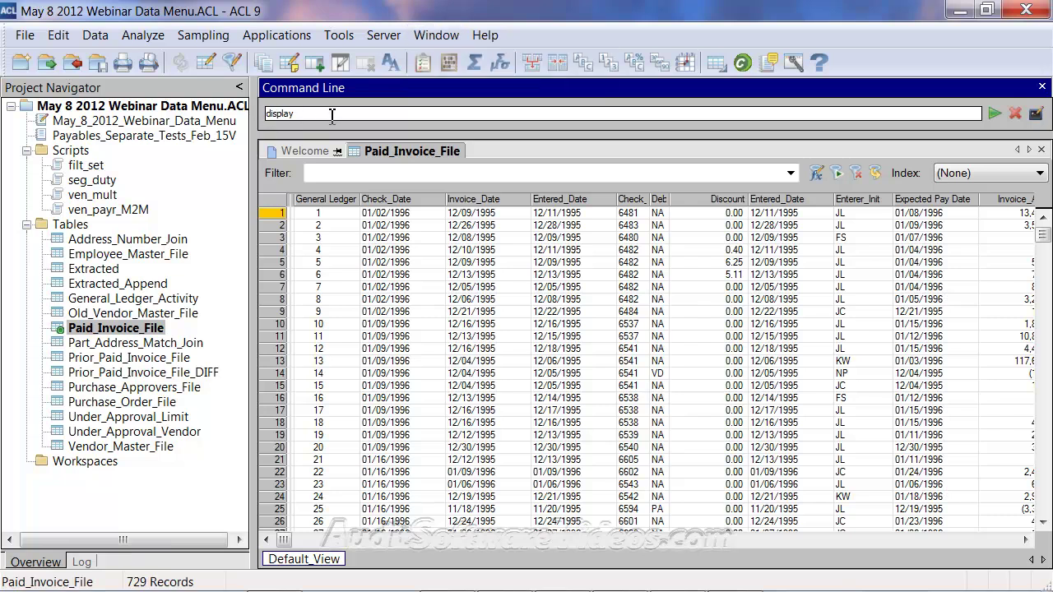
{"action": "key", "text": "Return"}
{"action": "left_click", "coordinate": [745, 227]}
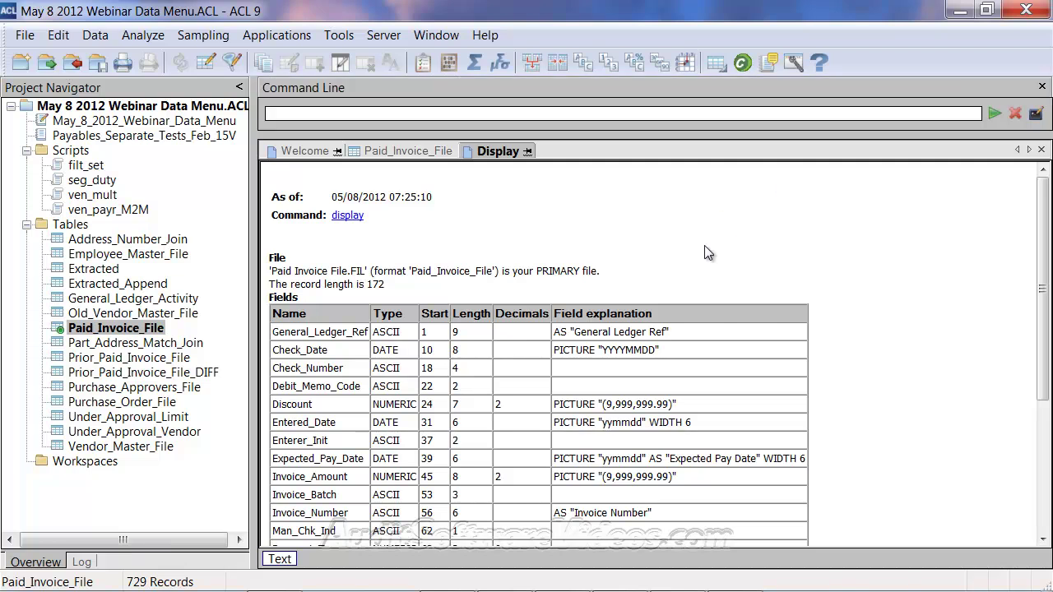
{"action": "scroll", "coordinate": [590, 323], "scroll_direction": "down", "scroll_amount": 3}
{"action": "scroll", "coordinate": [459, 271], "scroll_direction": "down", "scroll_amount": 1}
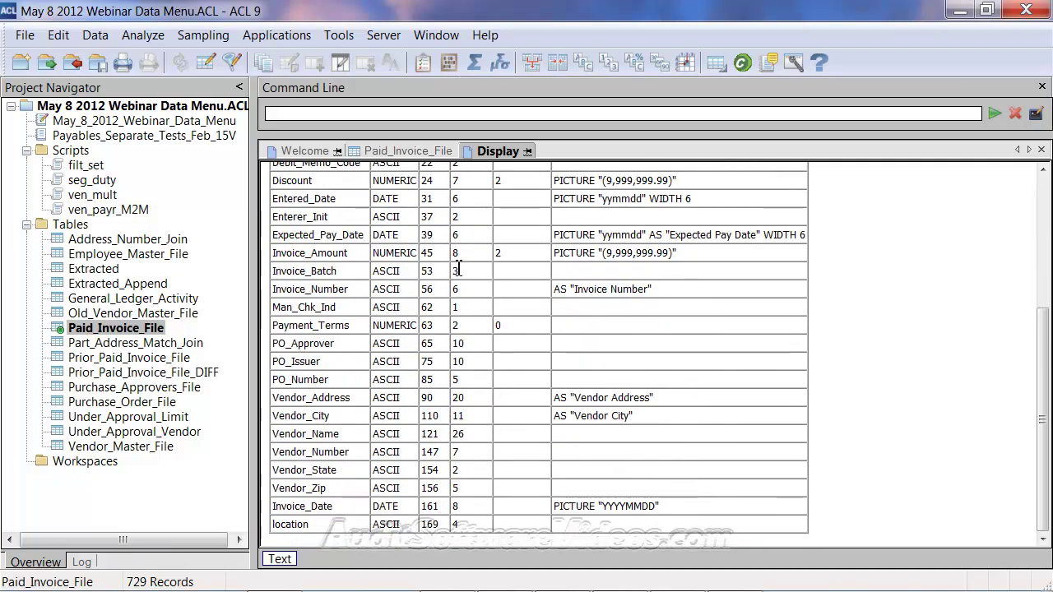
{"action": "scroll", "coordinate": [459, 270], "scroll_direction": "up", "scroll_amount": 4}
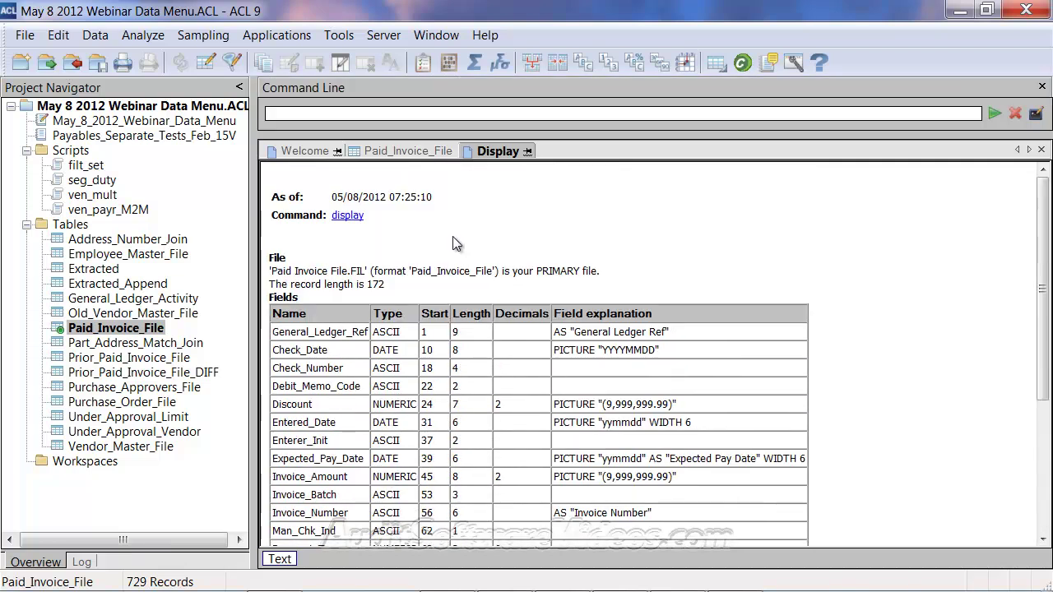
- Switch to the Excel workbook Excel Difference Test.xls and review the Prior File and Current File field listings
{"action": "mouse_move", "coordinate": [459, 589]}
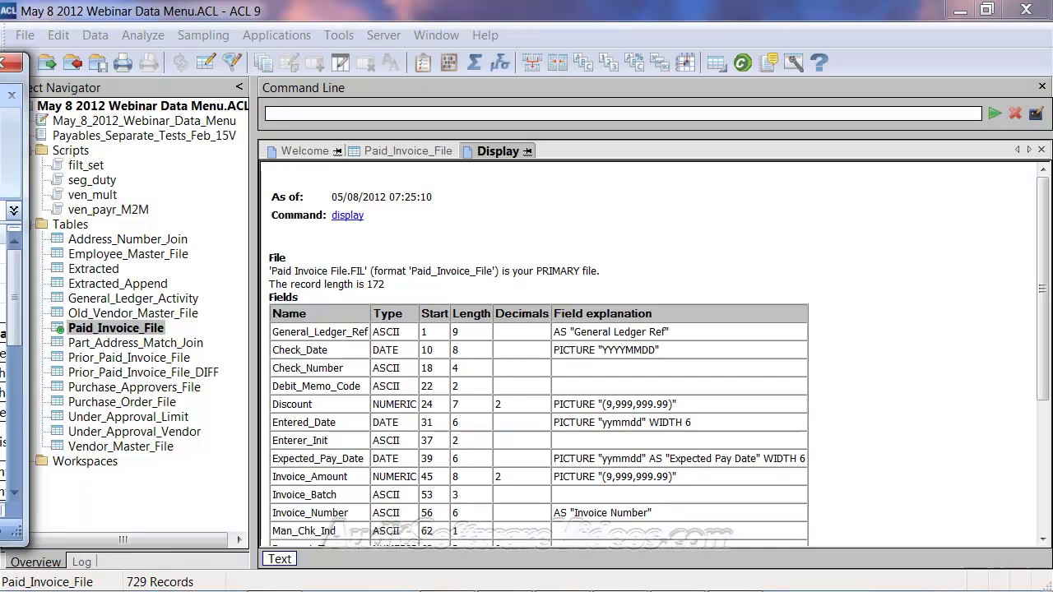
{"action": "key", "text": "alt+Tab"}
{"action": "left_click", "coordinate": [695, 293]}
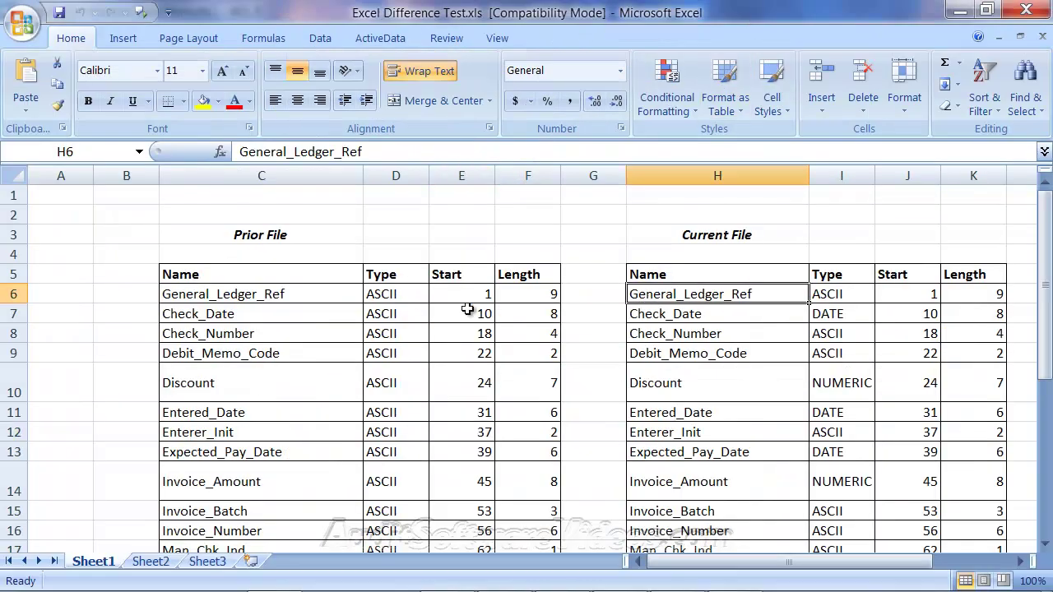
{"action": "left_click_drag", "start_coordinate": [273, 276], "coordinate": [552, 433]}
{"action": "scroll", "coordinate": [552, 430], "scroll_direction": "down", "scroll_amount": 1}
{"action": "scroll", "coordinate": [551, 429], "scroll_direction": "up", "scroll_amount": 1}
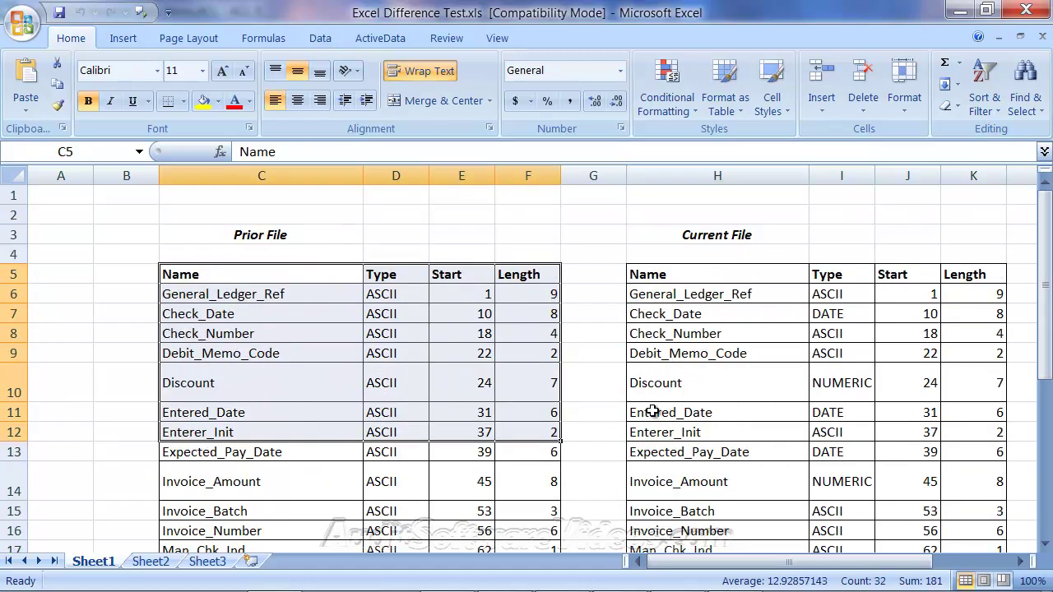
{"action": "left_click", "coordinate": [723, 290]}
{"action": "left_click", "coordinate": [723, 281]}
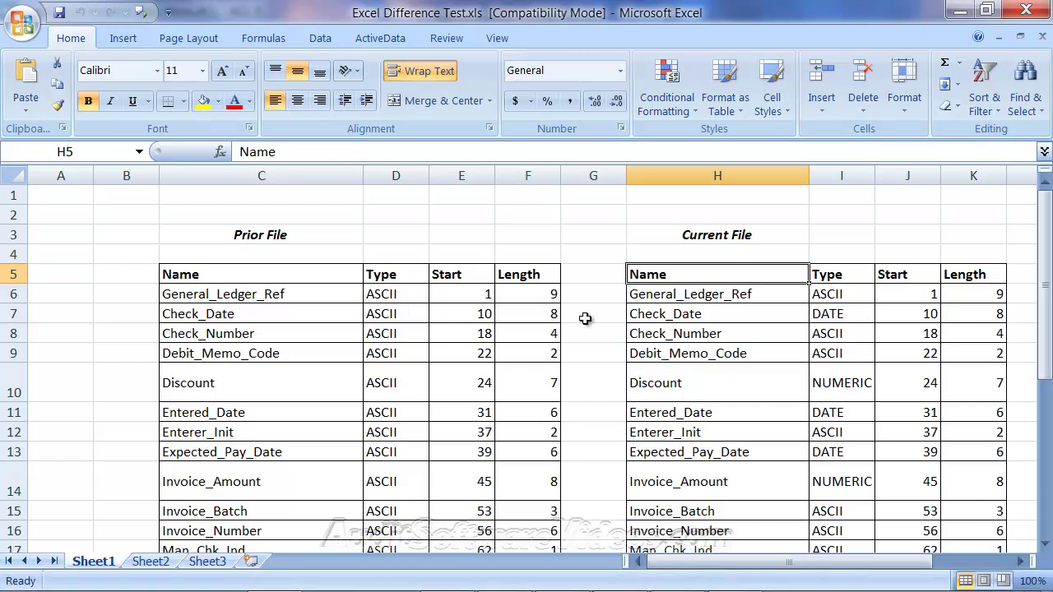
- Inspect the IF formula in cell N6 that compares the field types of the prior and current files
{"action": "left_click", "coordinate": [772, 301]}
{"action": "key", "text": "Right"}
{"action": "key", "text": "Right"}
{"action": "key", "text": "Right"}
{"action": "key", "text": "Right"}
{"action": "key", "text": "Right"}
{"action": "key", "text": "Right"}
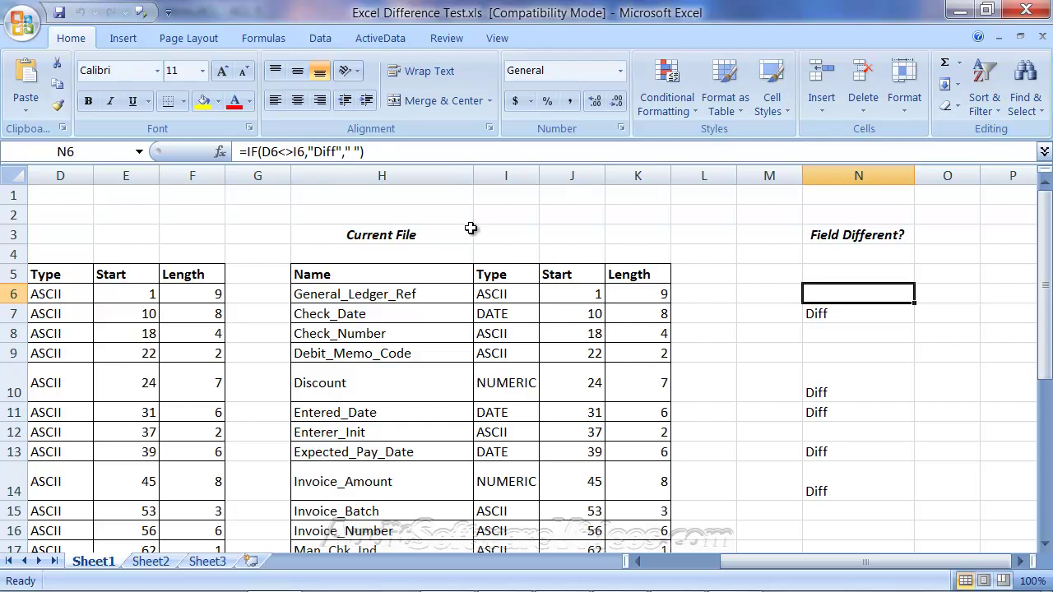
{"action": "double_click", "coordinate": [841, 294]}
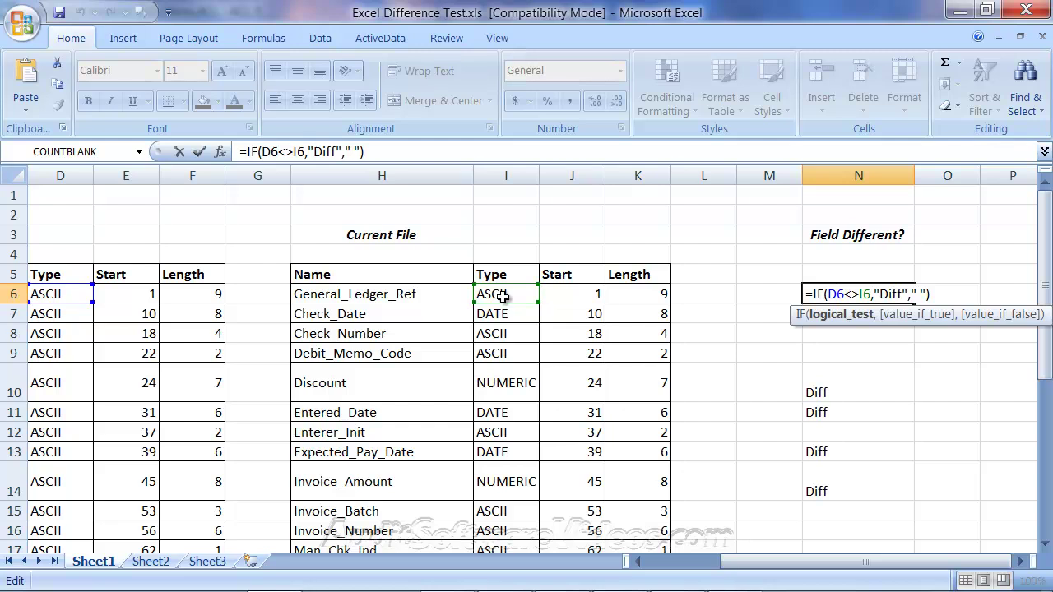
{"action": "left_click", "coordinate": [1007, 378]}
- Compare the Check_Date and Discount field types between the two files against the Field Different? column
{"action": "left_click", "coordinate": [485, 309]}
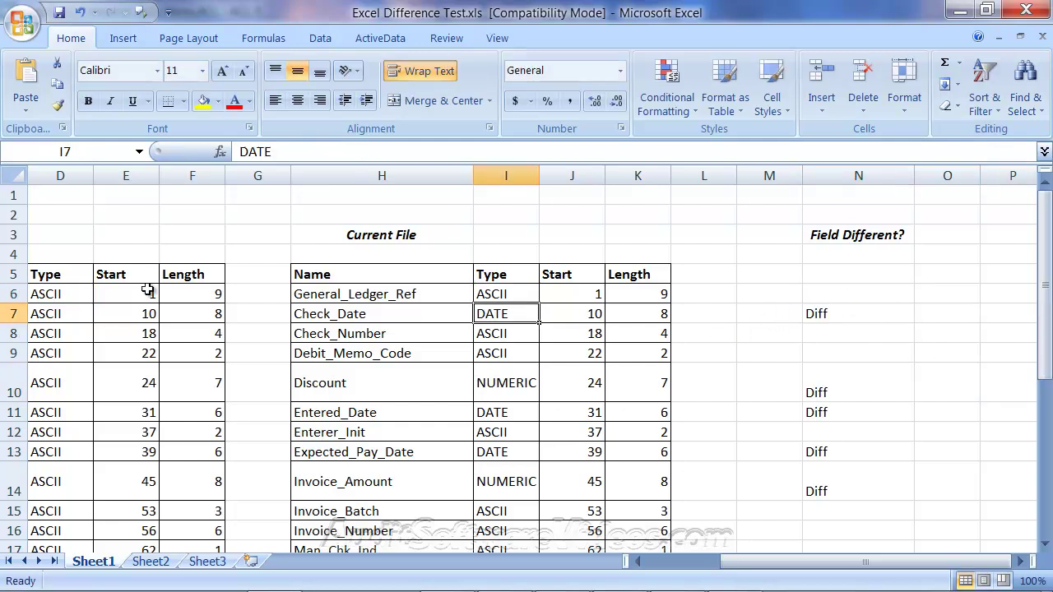
{"action": "left_click", "coordinate": [57, 313]}
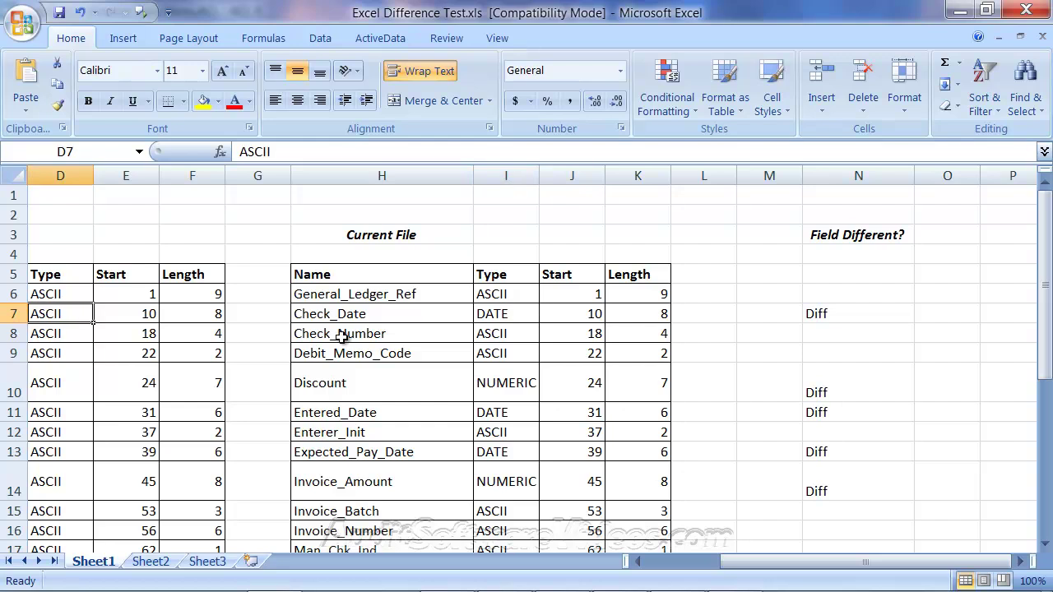
{"action": "left_click", "coordinate": [513, 385]}
{"action": "left_click", "coordinate": [59, 384]}
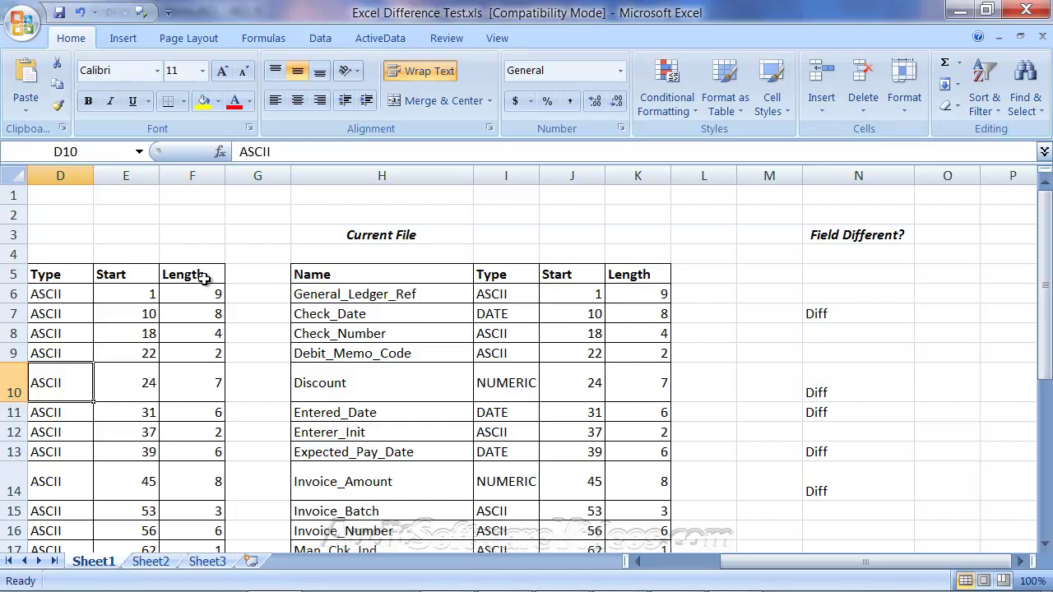
{"action": "left_click", "coordinate": [889, 238]}
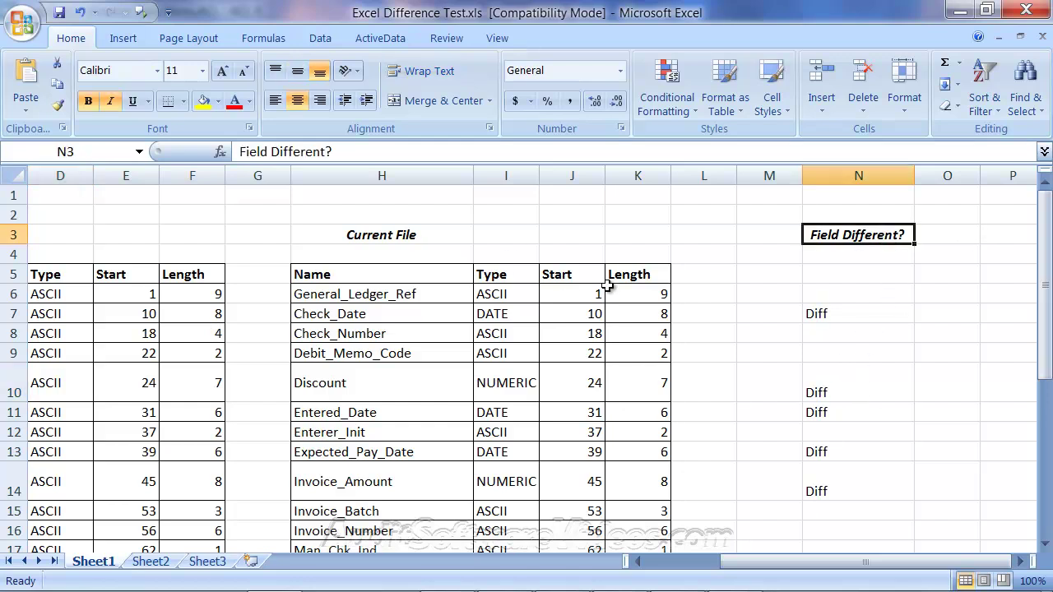
- Compare the Start and Length columns of the Prior File and Current File field listings
{"action": "left_click", "coordinate": [582, 276]}
{"action": "left_click", "coordinate": [663, 277]}
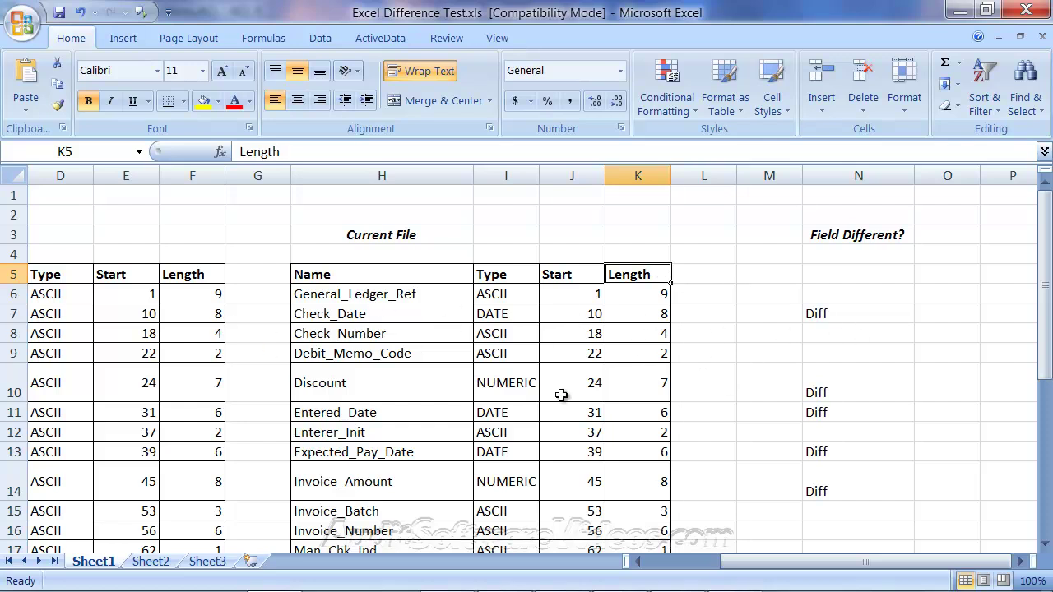
{"action": "left_click", "coordinate": [128, 357]}
{"action": "key", "text": "Left"}
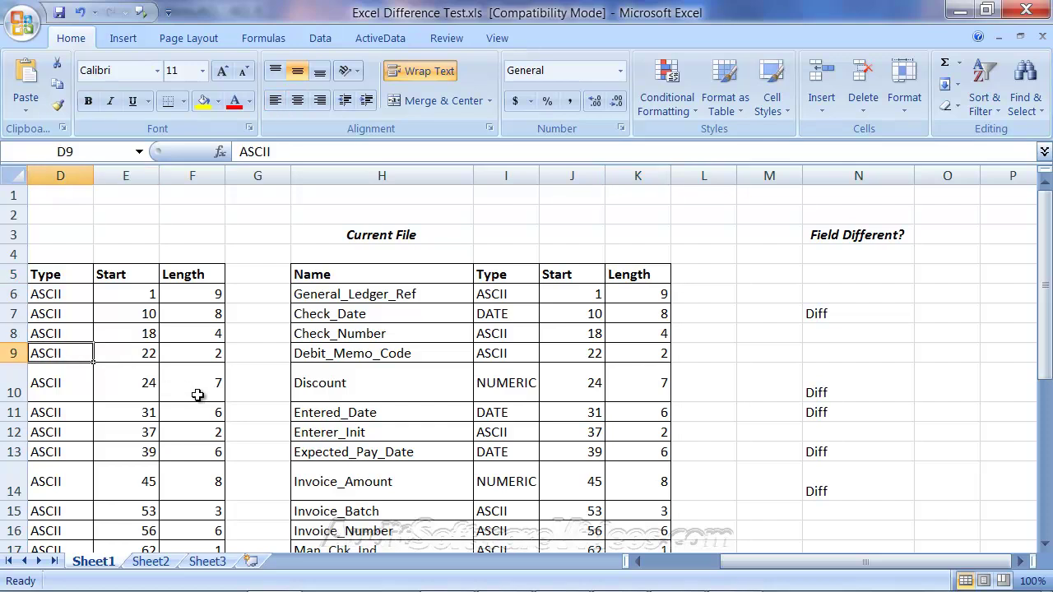
{"action": "key", "text": "Left"}
{"action": "key", "text": "Left"}
{"action": "scroll", "coordinate": [881, 412], "scroll_direction": "down", "scroll_amount": 1}
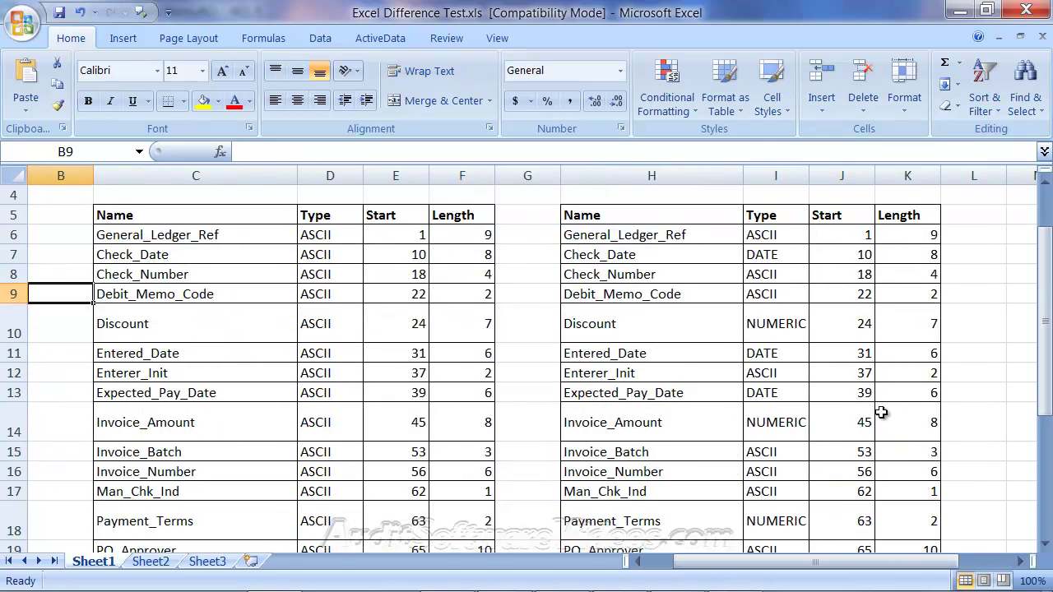
{"action": "scroll", "coordinate": [887, 413], "scroll_direction": "up", "scroll_amount": 1}
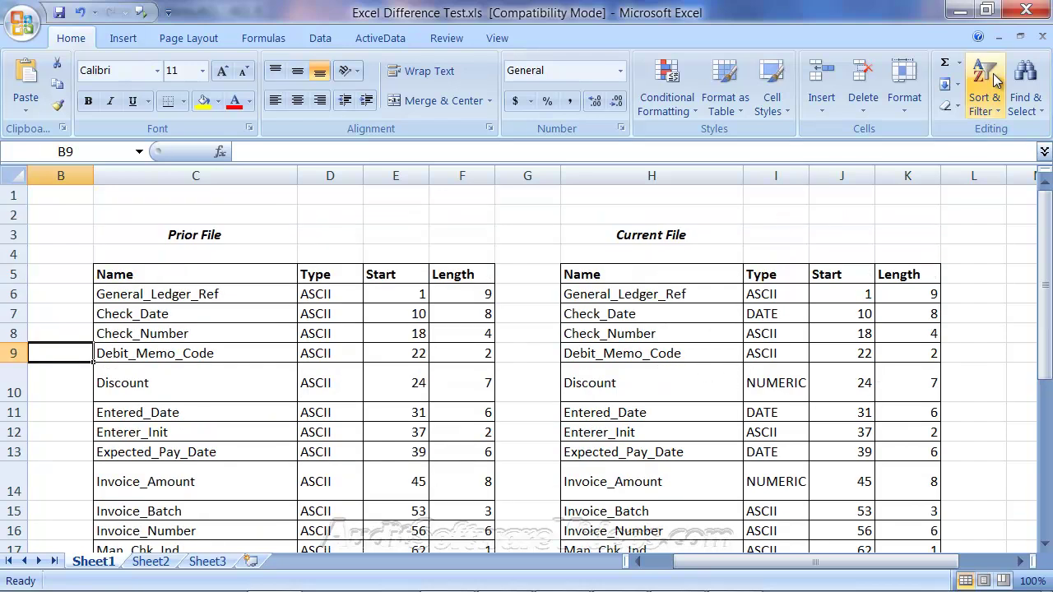
- Switch back to the ACL project and bring the Paid_Invoice_File table's records into view
{"action": "left_click", "coordinate": [959, 12]}
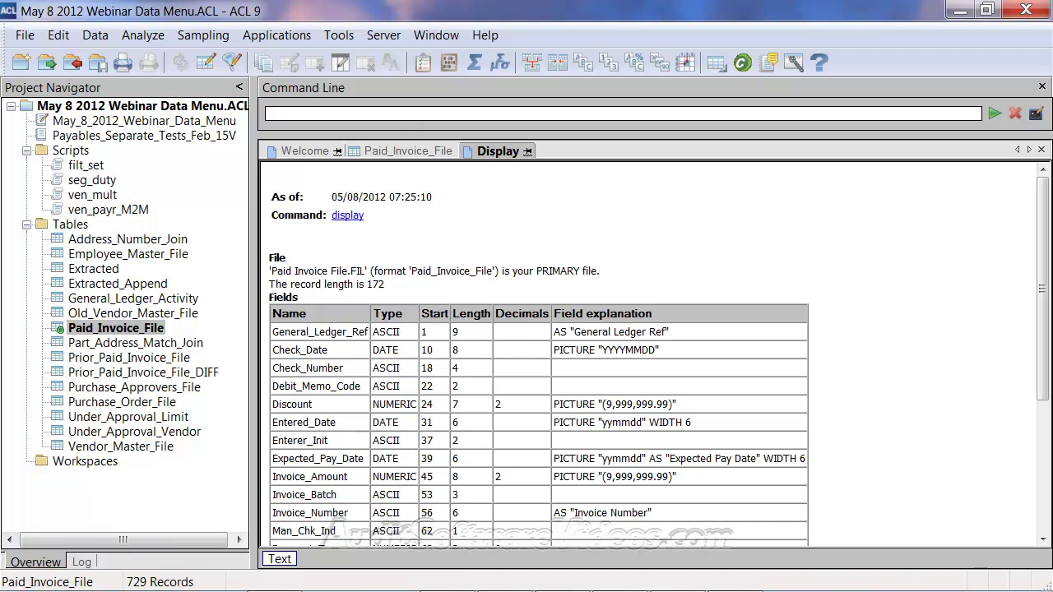
{"action": "left_click", "coordinate": [387, 151]}
{"action": "left_click", "coordinate": [387, 150]}
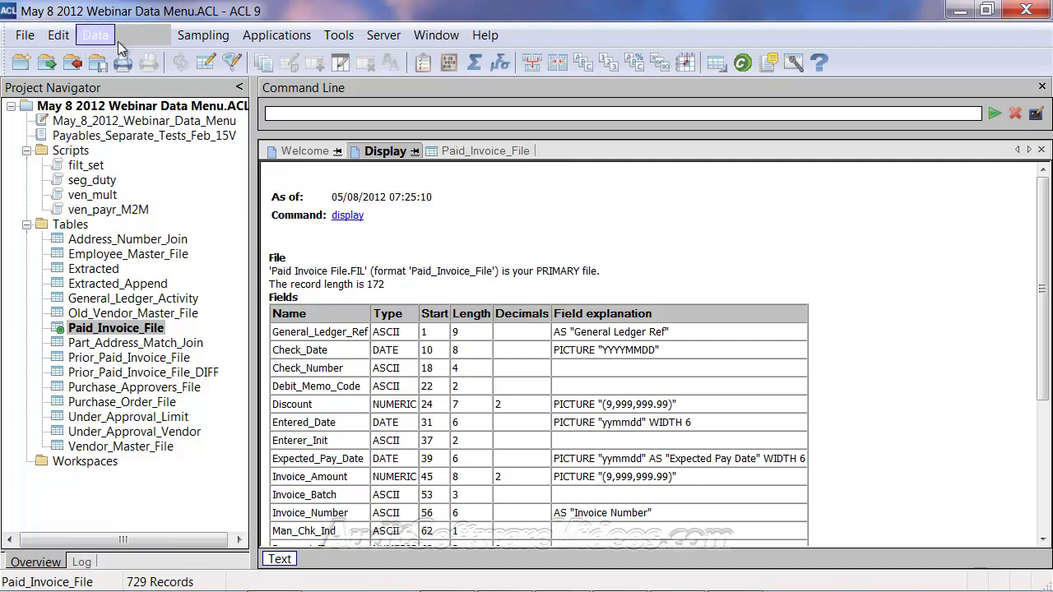
{"action": "left_click", "coordinate": [486, 151]}
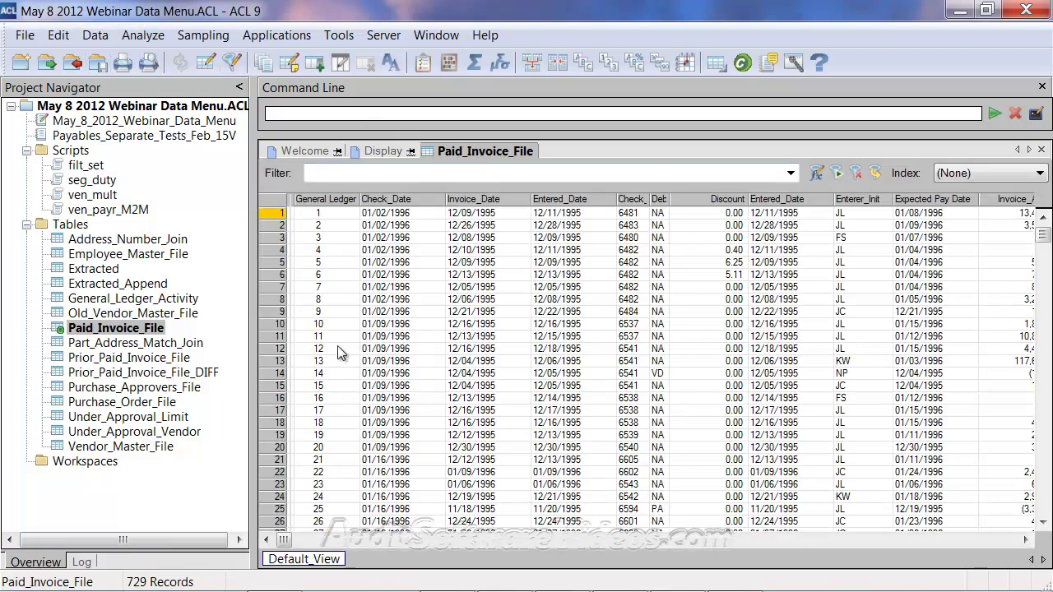
- Start a table merge from Paid_Invoice_File with Prior_Paid_Invoice_File as the secondary table
{"action": "left_click", "coordinate": [93, 36]}
{"action": "left_click", "coordinate": [148, 248]}
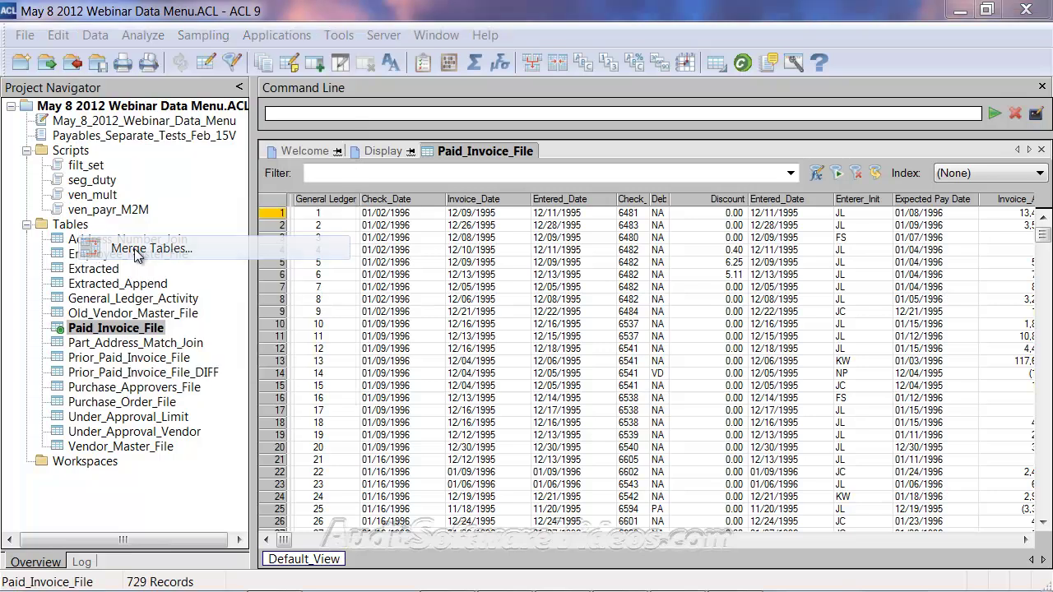
{"action": "left_click", "coordinate": [637, 186]}
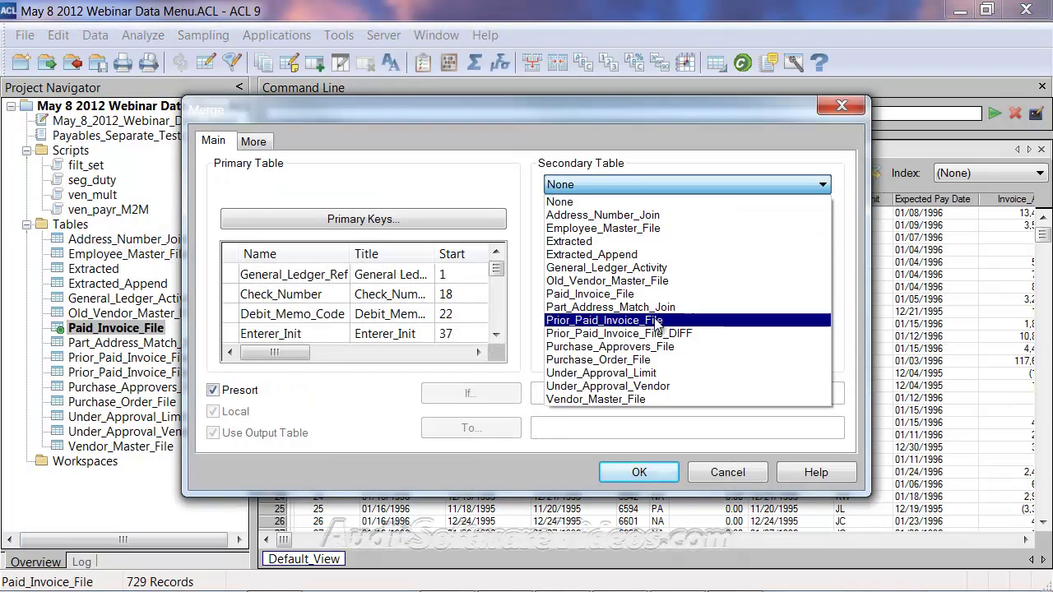
{"action": "left_click", "coordinate": [699, 324]}
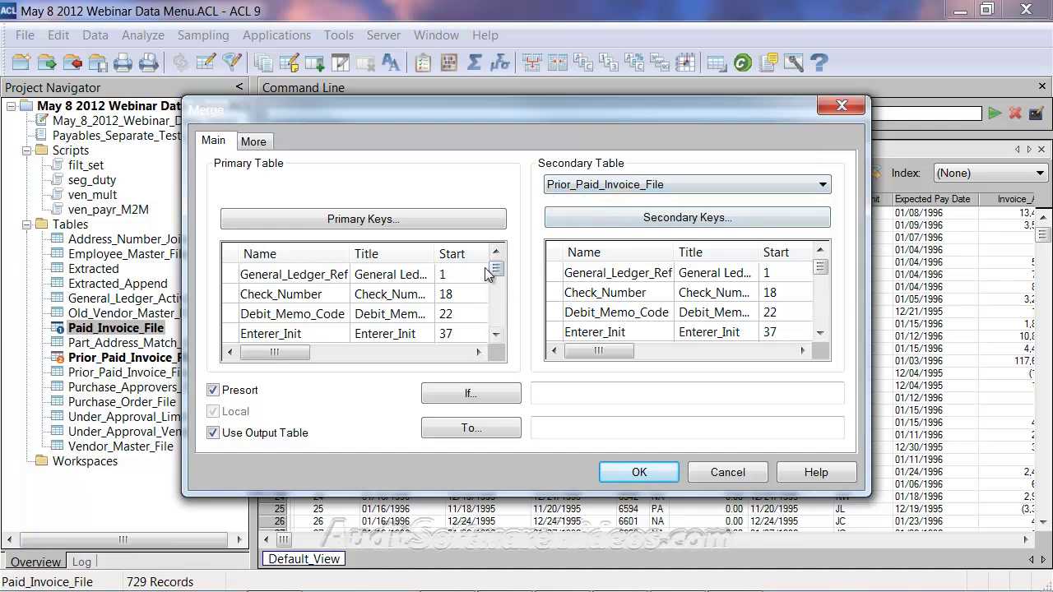
- Set Vendor_Number as the primary and secondary key, and run the merge into an output table named Merged
{"action": "scroll", "coordinate": [493, 276], "scroll_direction": "down", "scroll_amount": 5}
{"action": "left_click", "coordinate": [321, 275]}
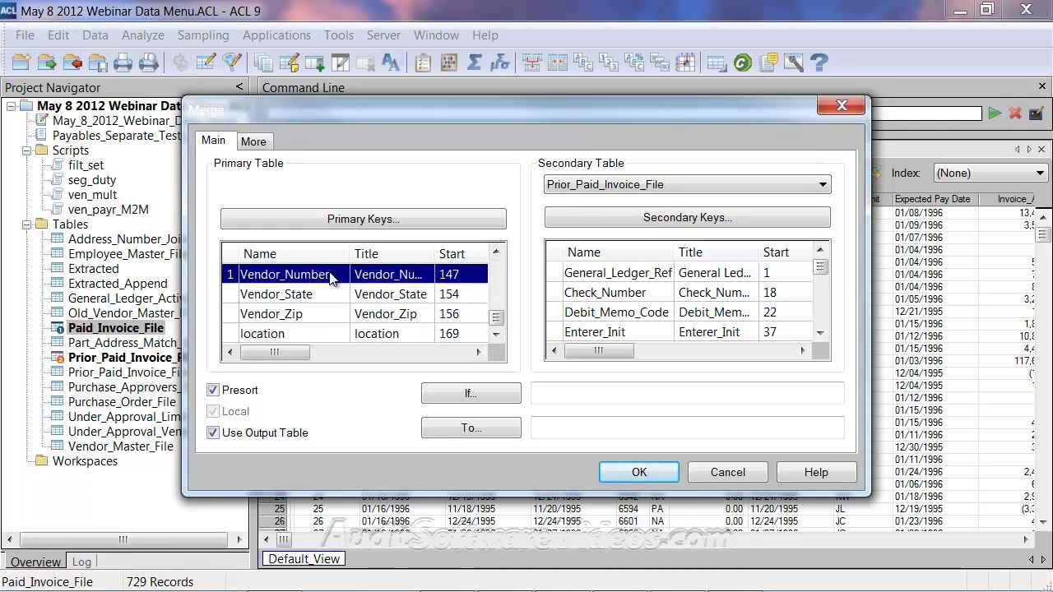
{"action": "left_click_drag", "start_coordinate": [815, 274], "coordinate": [821, 322]}
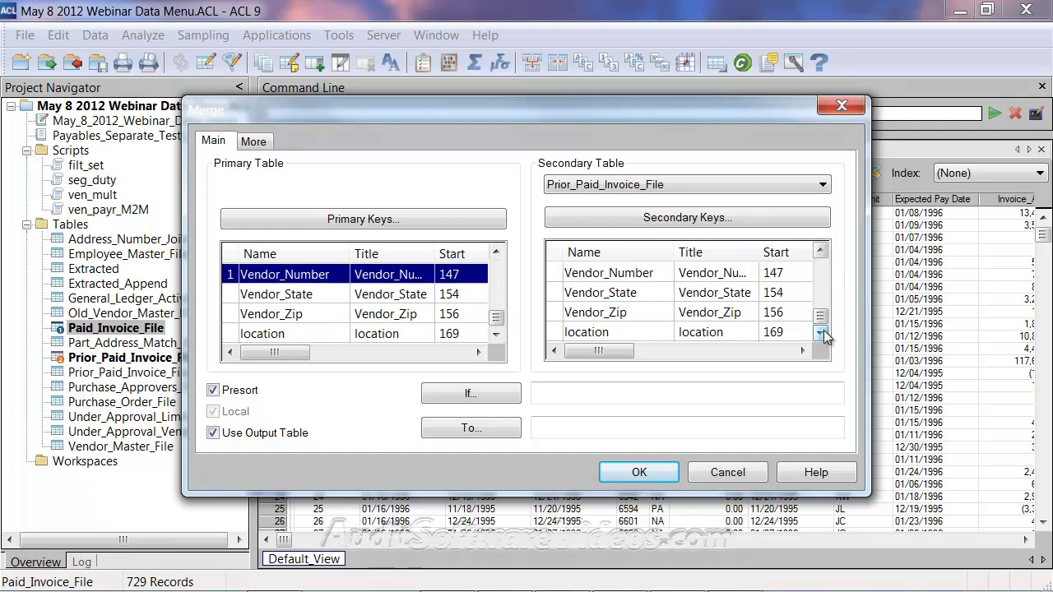
{"action": "left_click", "coordinate": [644, 276]}
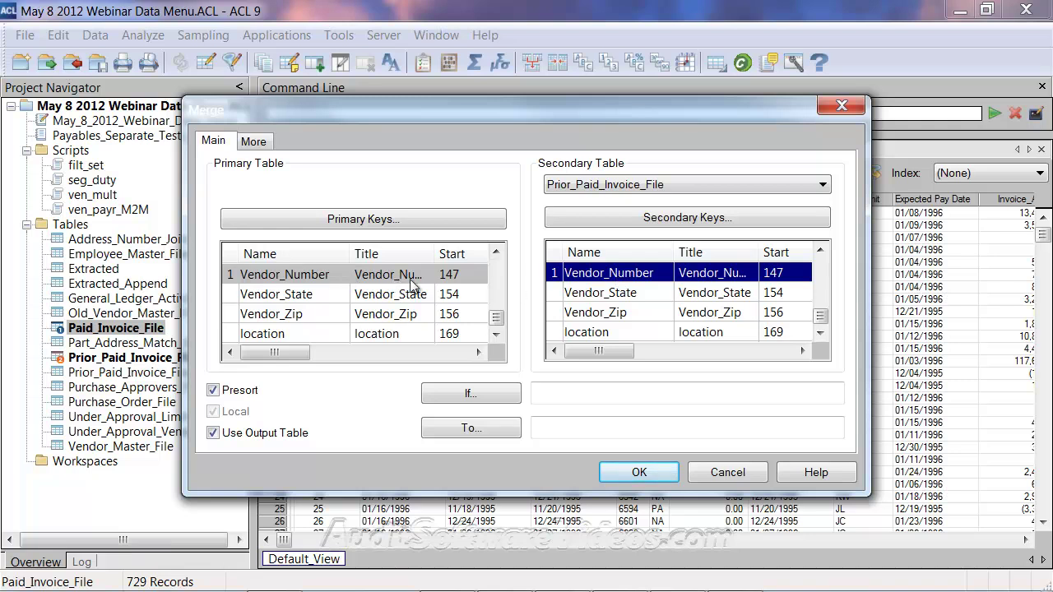
{"action": "left_click", "coordinate": [535, 427]}
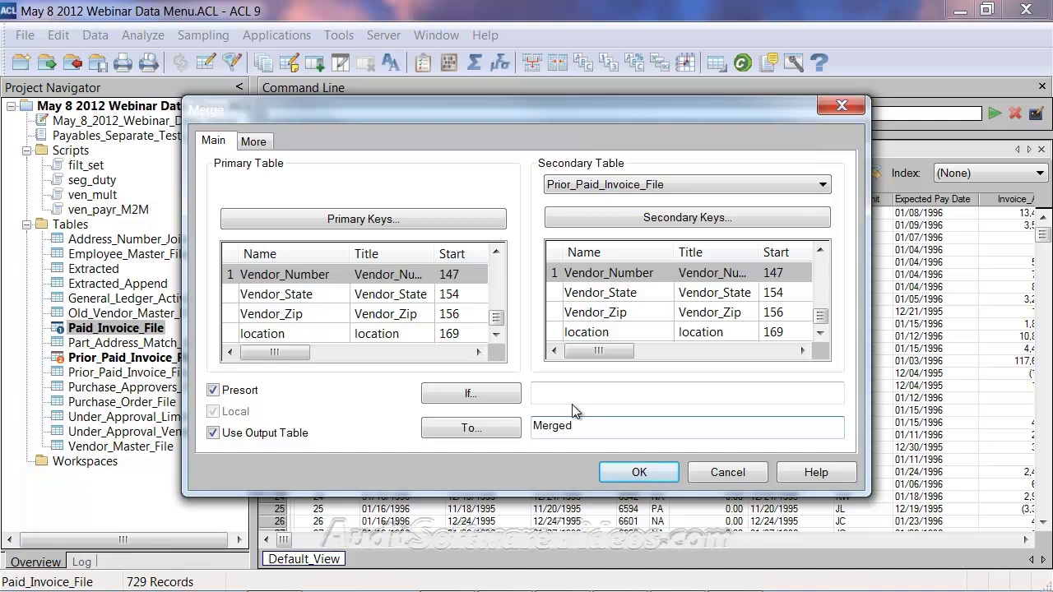
{"action": "left_click", "coordinate": [644, 470]}
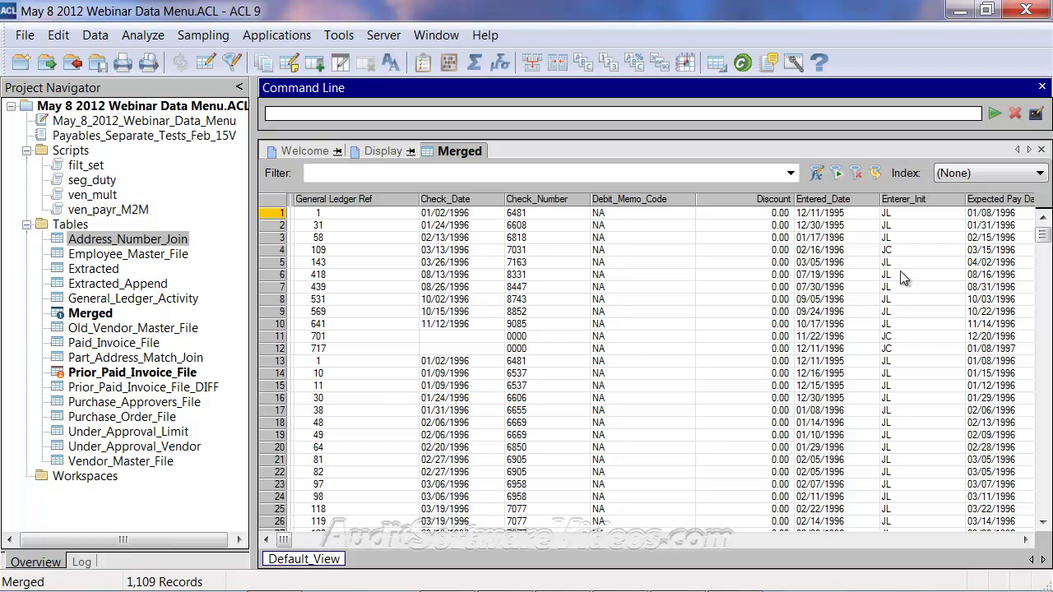
- Examine the vendor name and Vendor_Number columns of the Merged table to check the record order
{"action": "left_click", "coordinate": [1009, 537]}
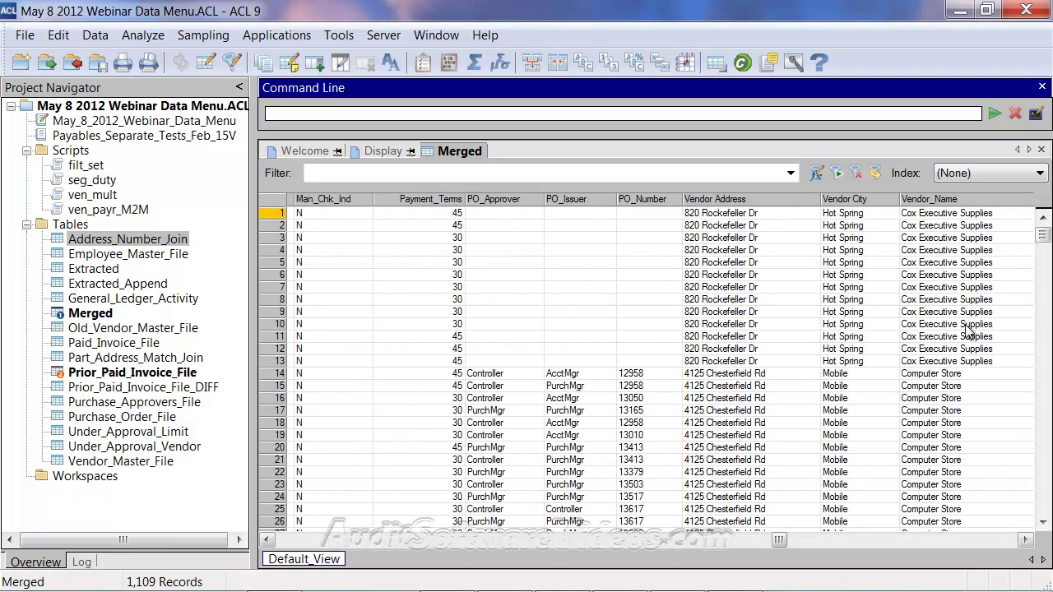
{"action": "left_click", "coordinate": [982, 538]}
{"action": "left_click", "coordinate": [982, 537]}
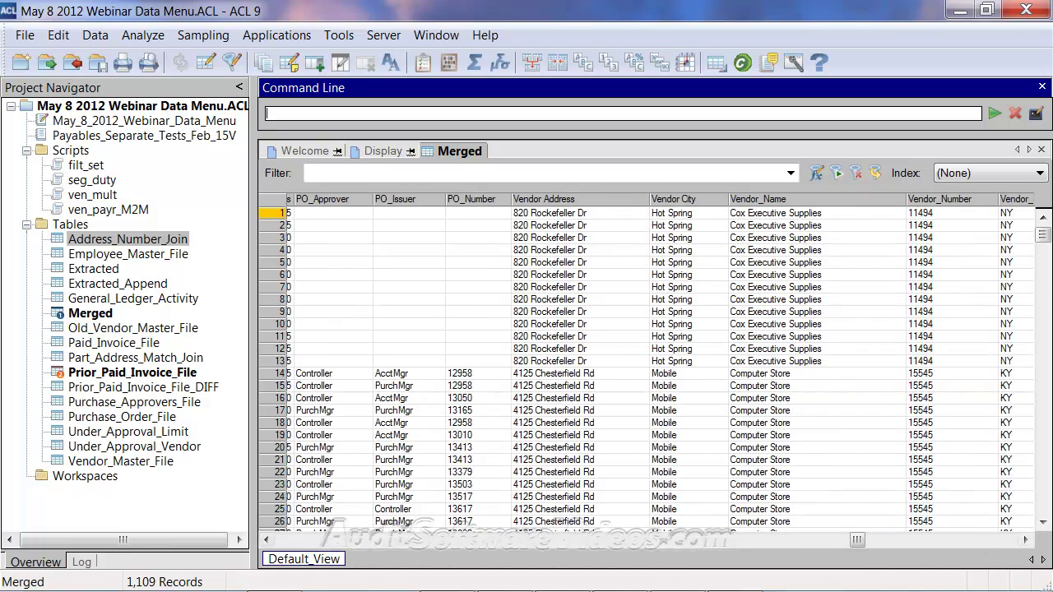